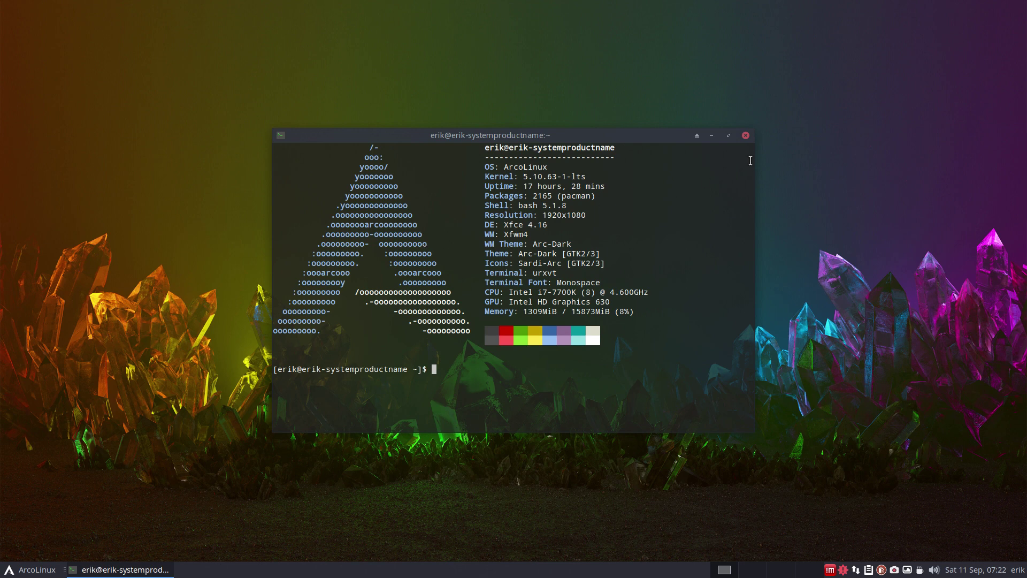
Step: Close the terminal window and review the WPS Office and System categories in the application menu
left_click(745, 135)
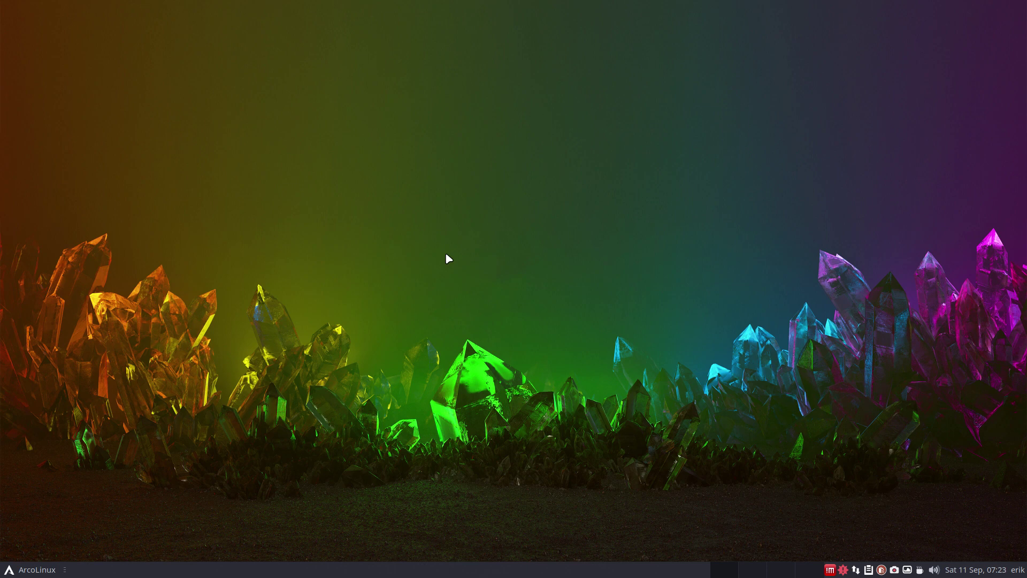
left_click(36, 570)
left_click(48, 501)
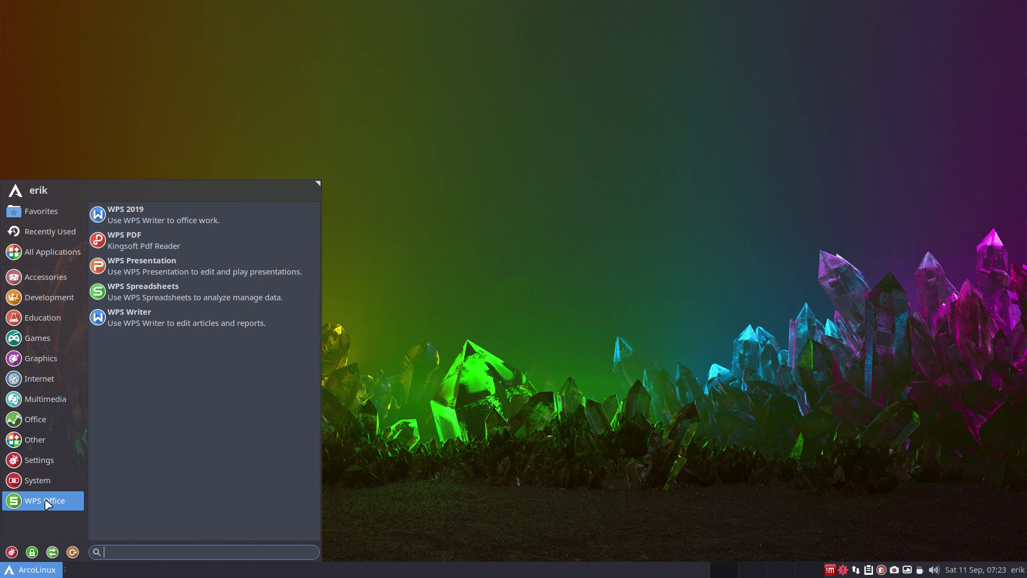
left_click(48, 480)
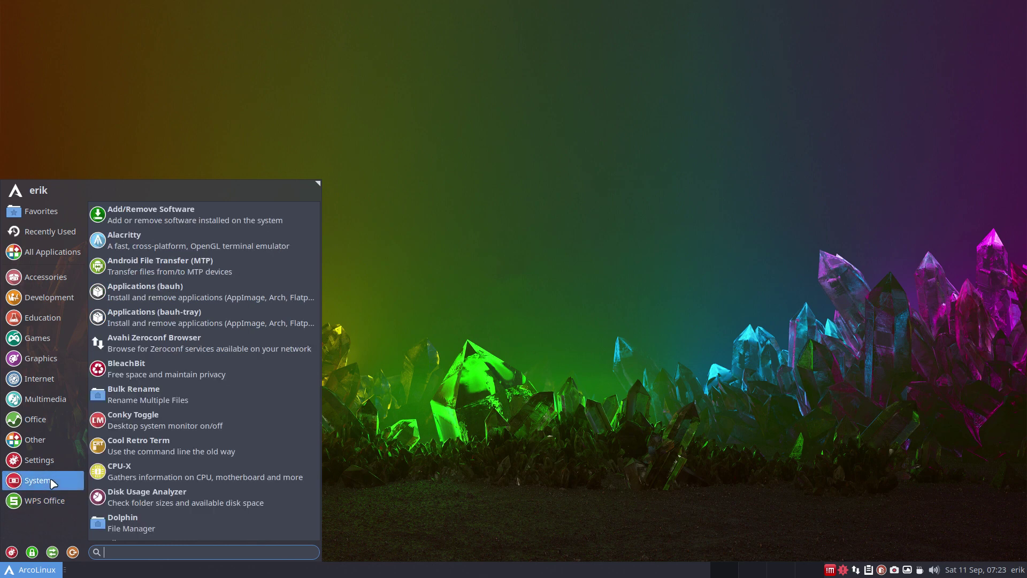
left_click(419, 393)
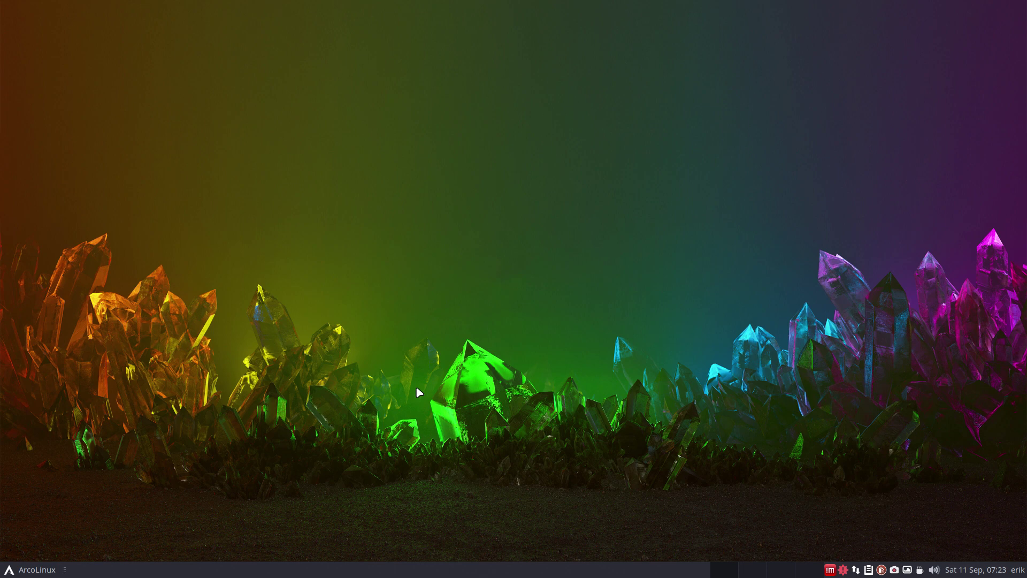
Step: Examine the installed applications in the Accessories category of the application menu, from Albert through the Software Token entries
left_click(30, 570)
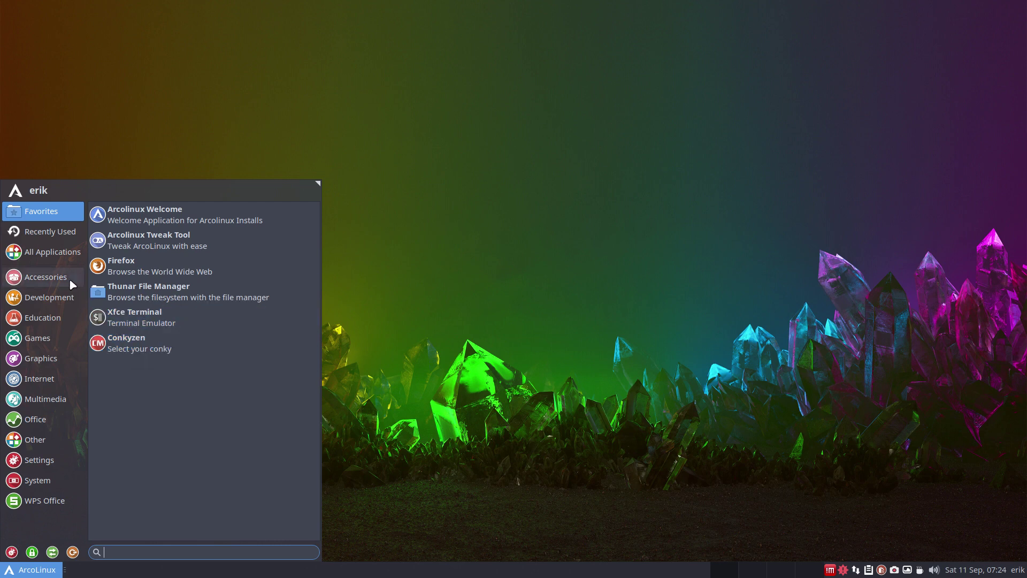
left_click(49, 281)
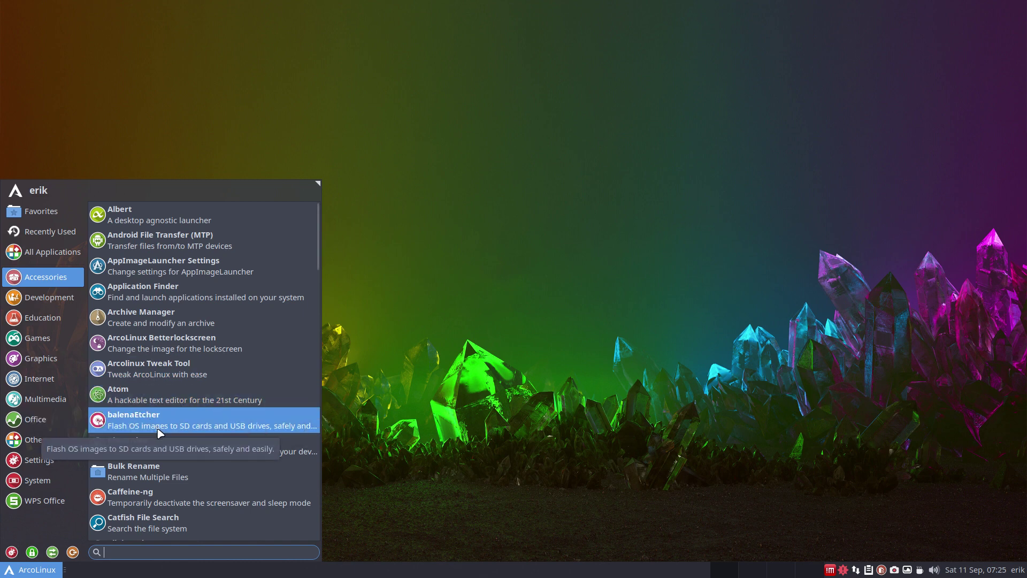
scroll(160, 432, "down", 4)
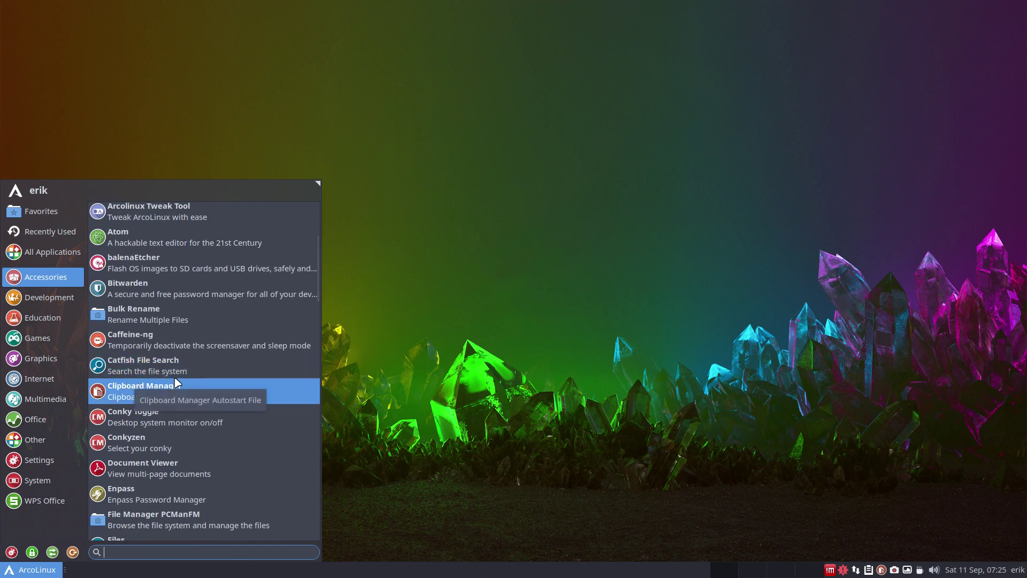
scroll(176, 382, "down", 2)
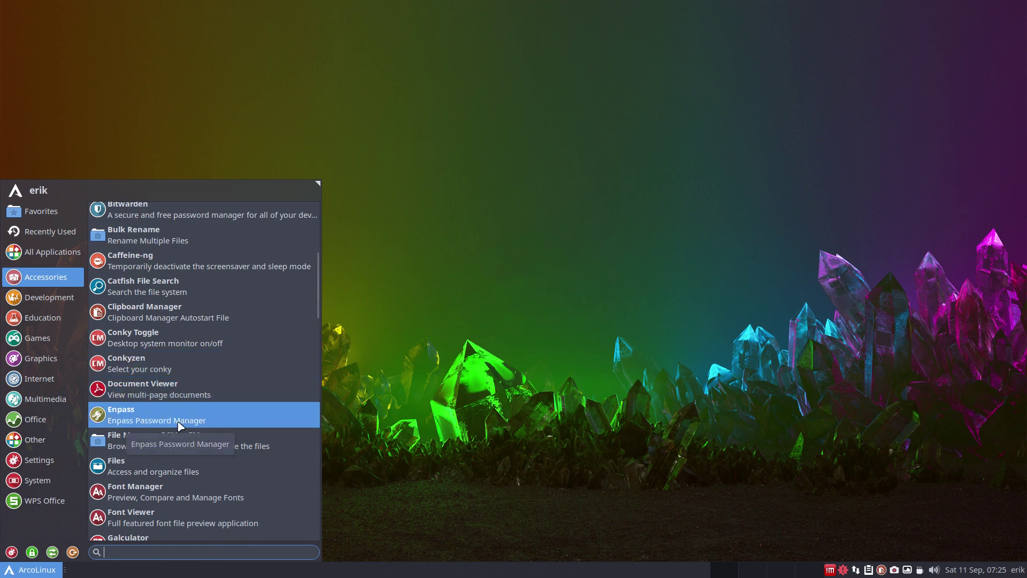
scroll(178, 425, "down", 3)
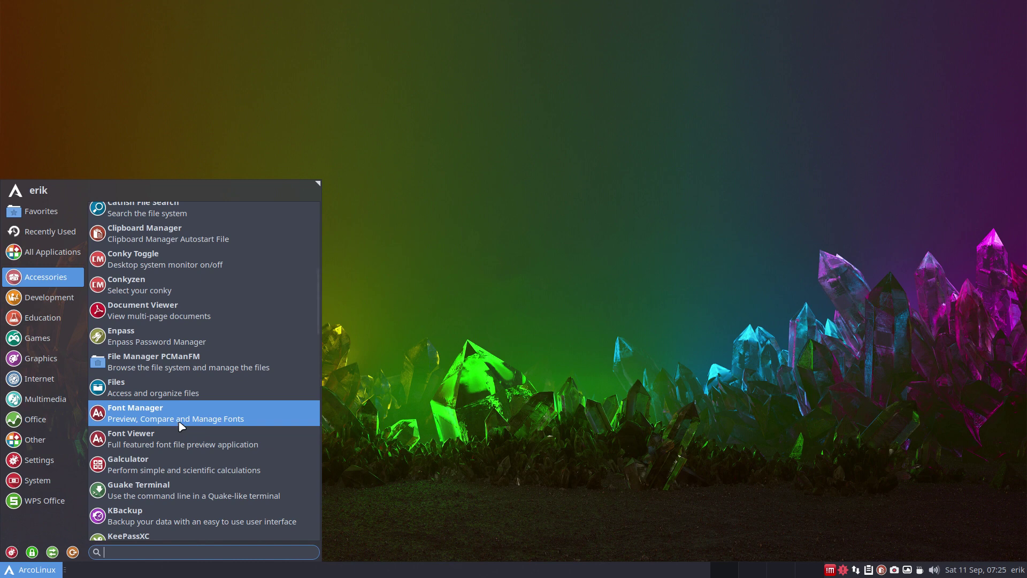
scroll(178, 425, "down", 2)
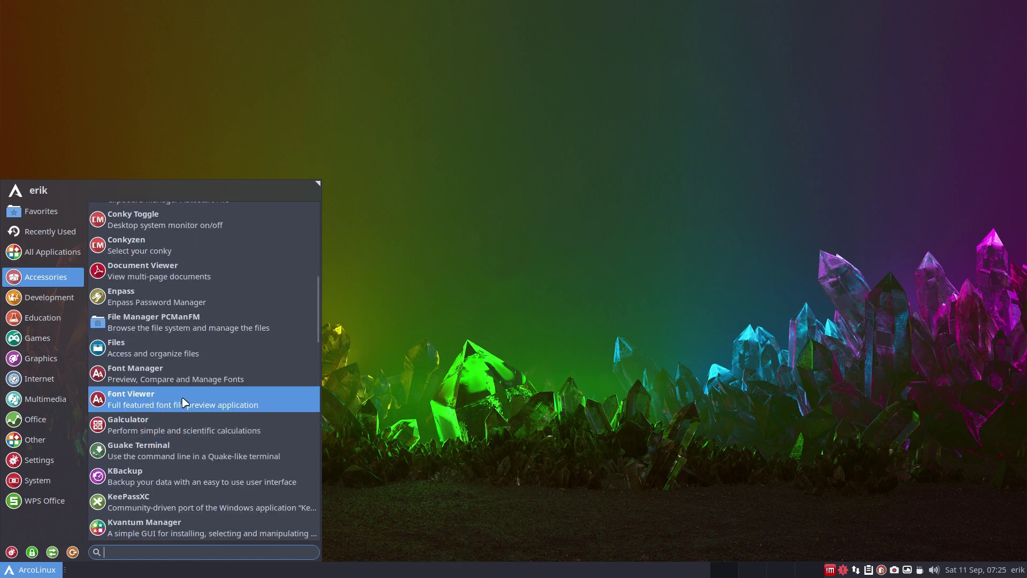
scroll(183, 401, "down", 2)
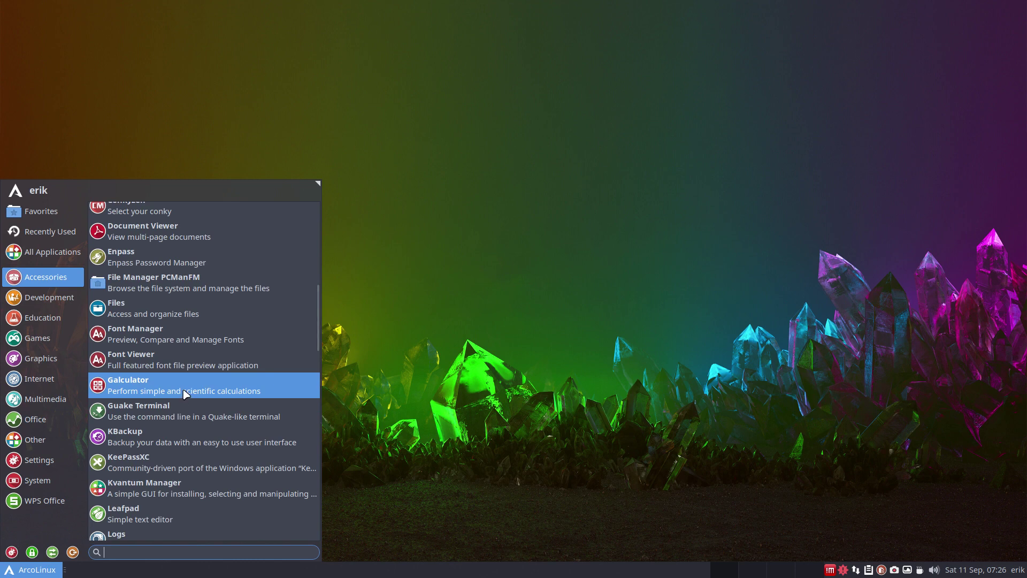
scroll(185, 392, "down", 2)
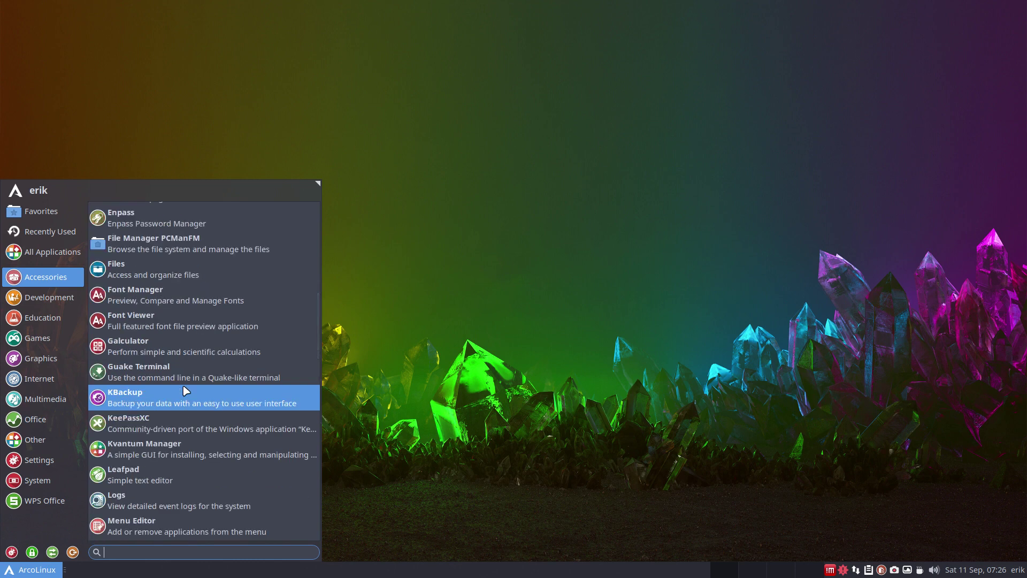
scroll(185, 391, "down", 4)
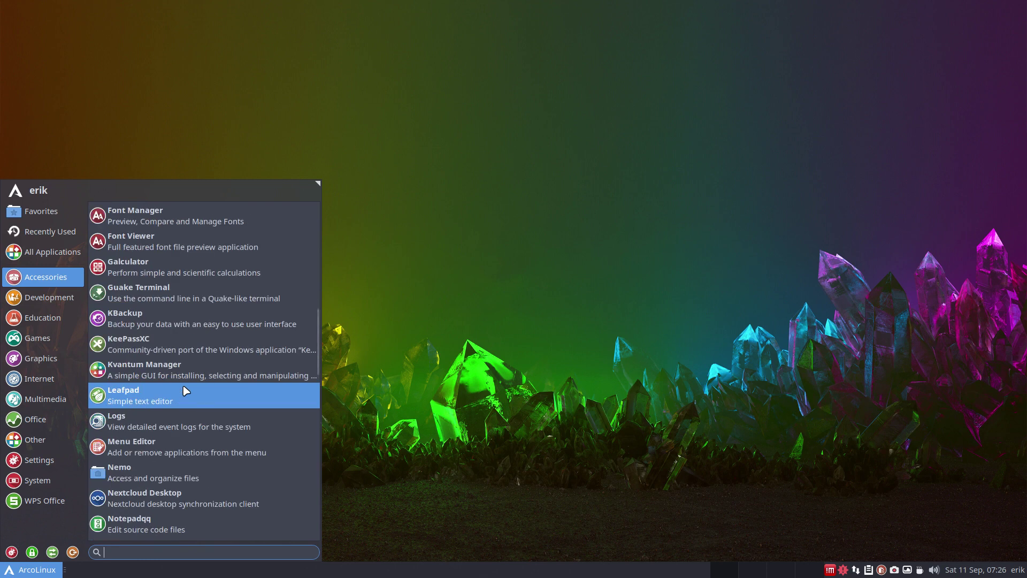
scroll(185, 391, "down", 2)
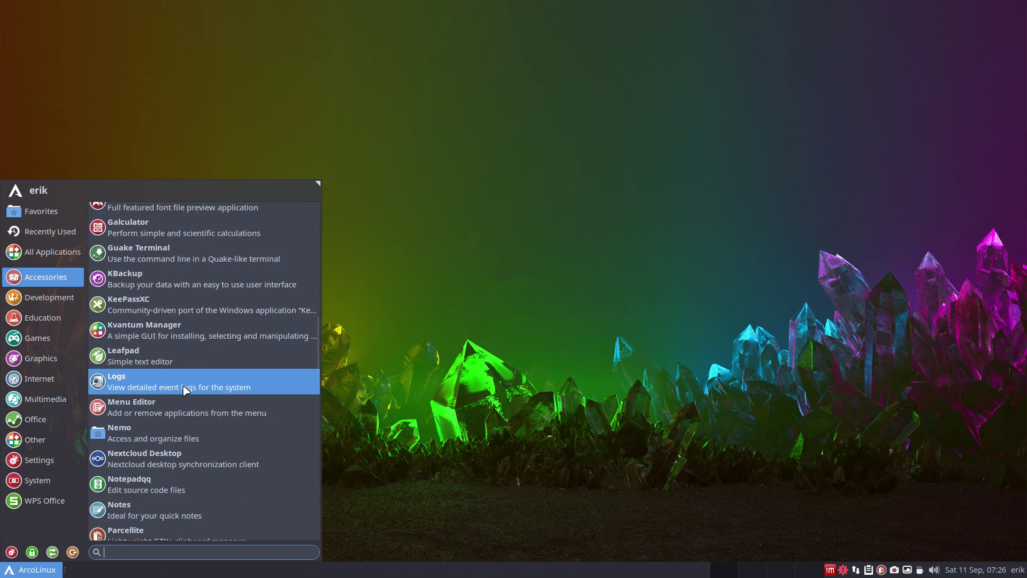
scroll(186, 391, "down", 4)
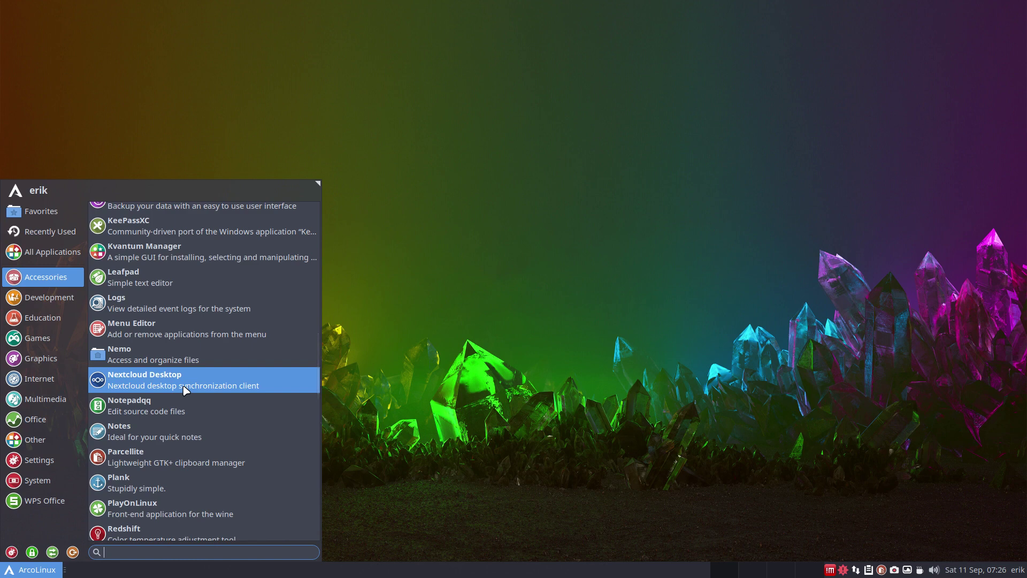
scroll(186, 391, "down", 2)
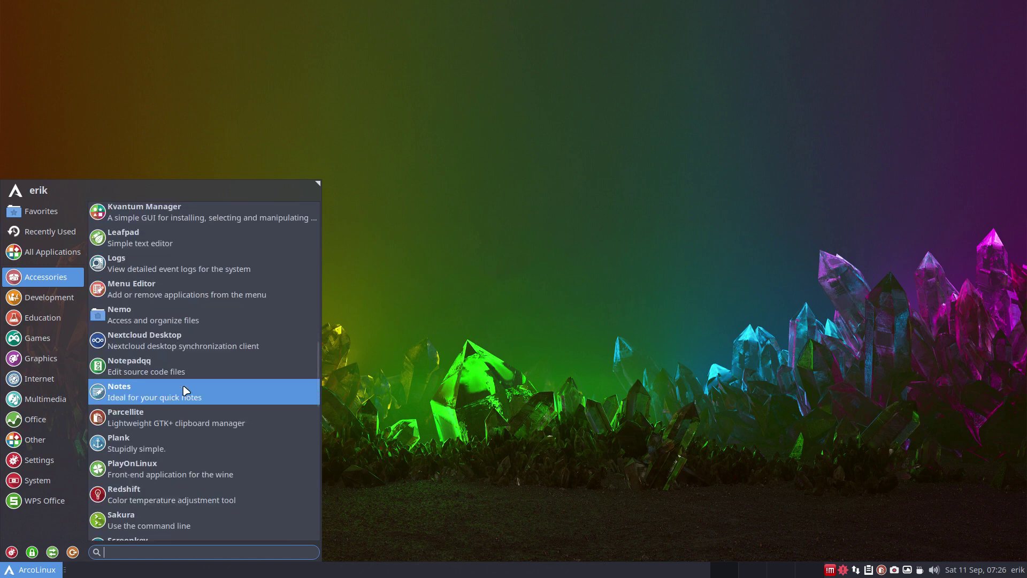
scroll(186, 391, "down", 2)
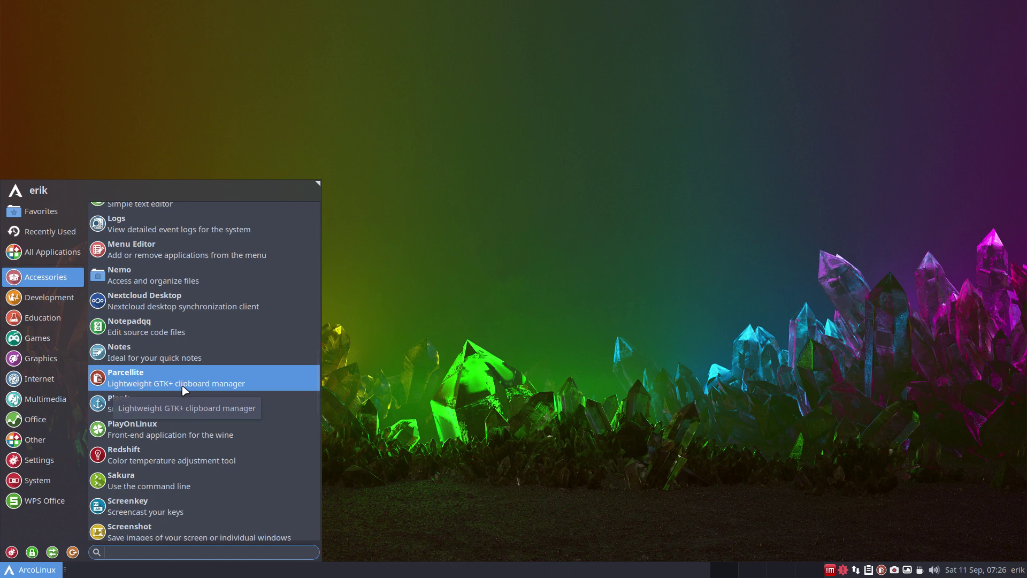
scroll(184, 390, "down", 2)
scroll(183, 391, "down", 4)
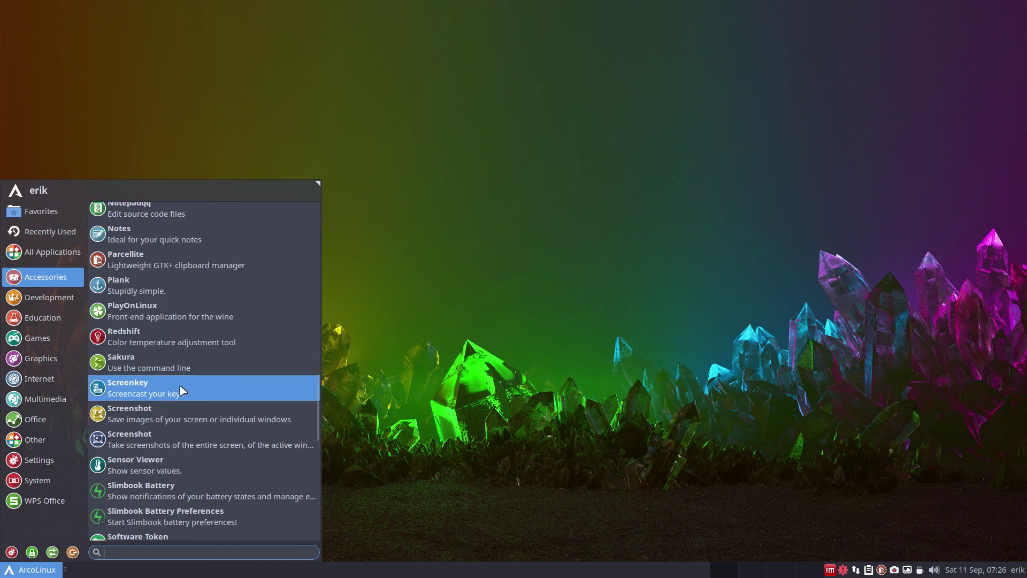
scroll(182, 391, "down", 2)
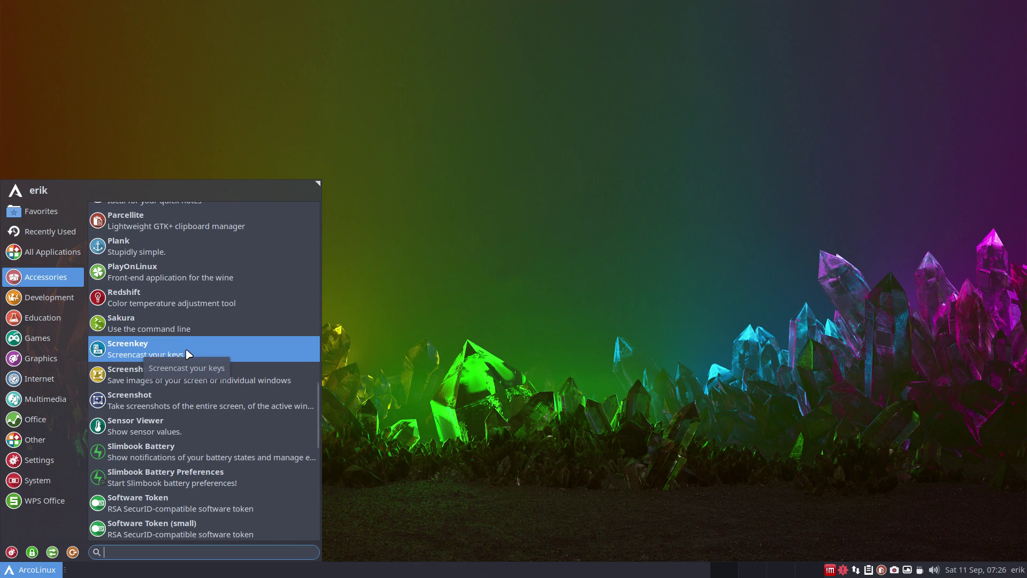
left_click(785, 354)
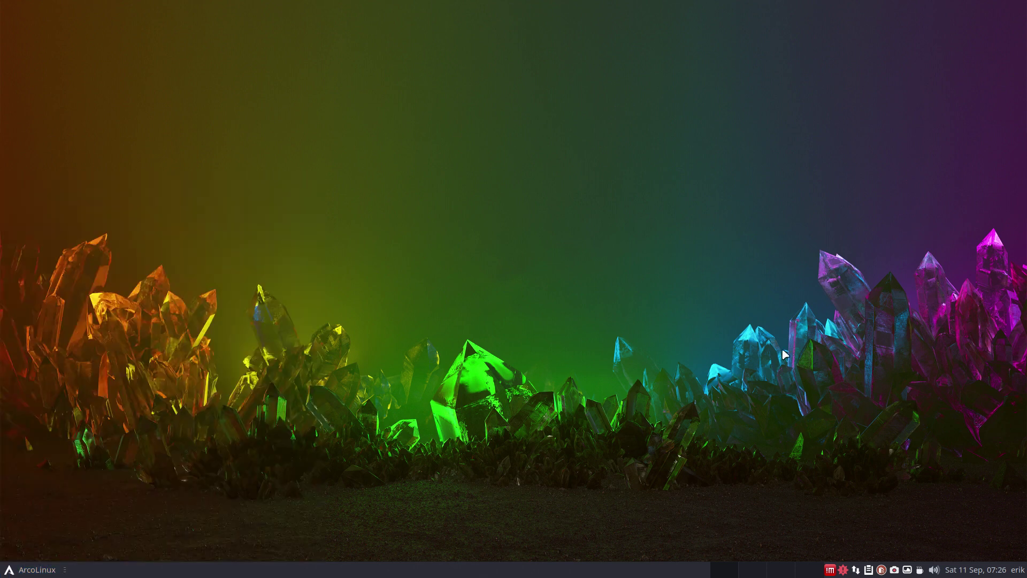
Step: Open the pending software updates in Add/Remove Software and show those from the repositories
left_click(843, 569)
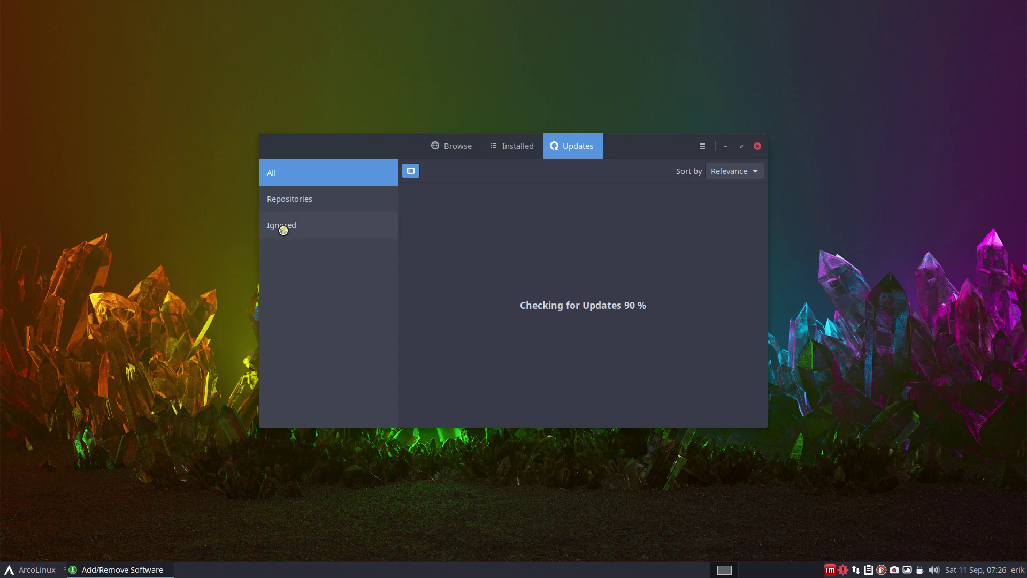
left_click(300, 208)
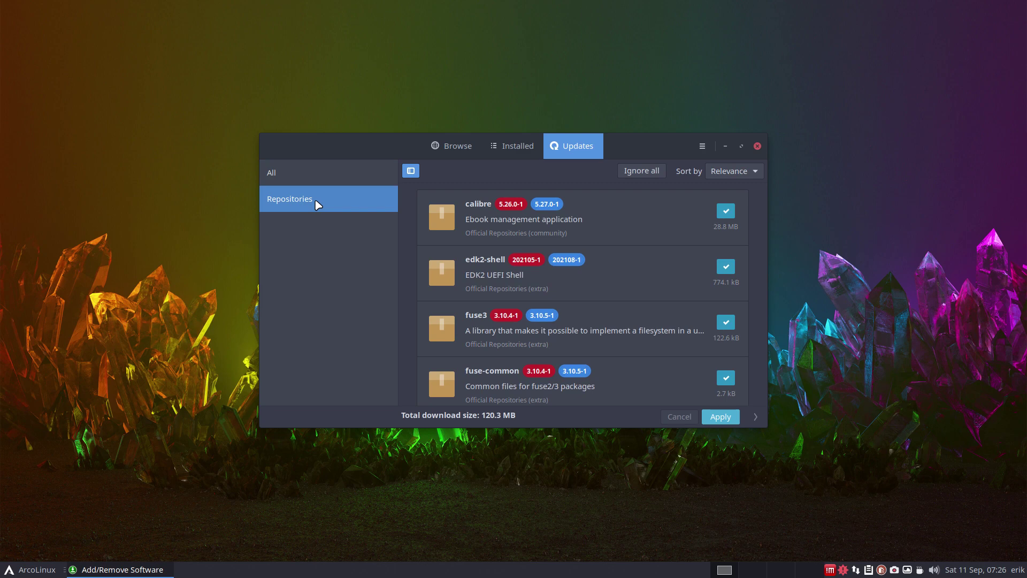
Step: Run the update command in the drop-down terminal, enter the account password, accept the package installation and hide the terminal
key("F12")
type("update")
key("Return")
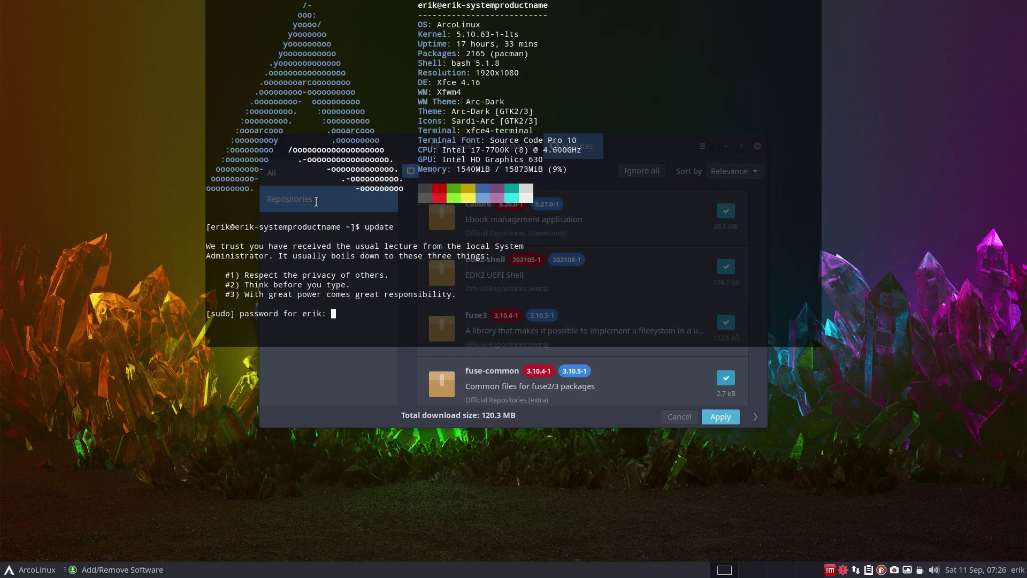
key("Return")
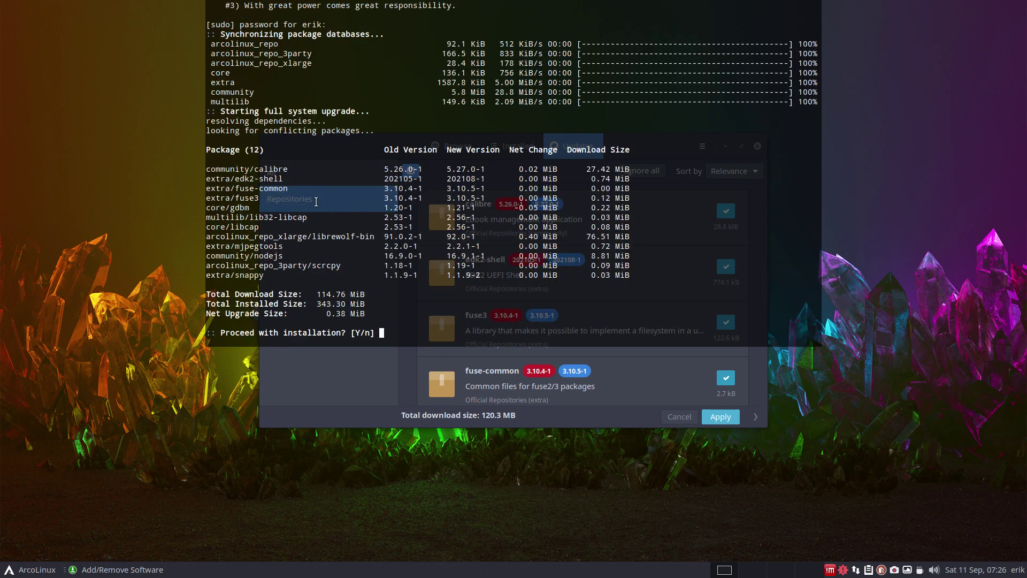
key("Return")
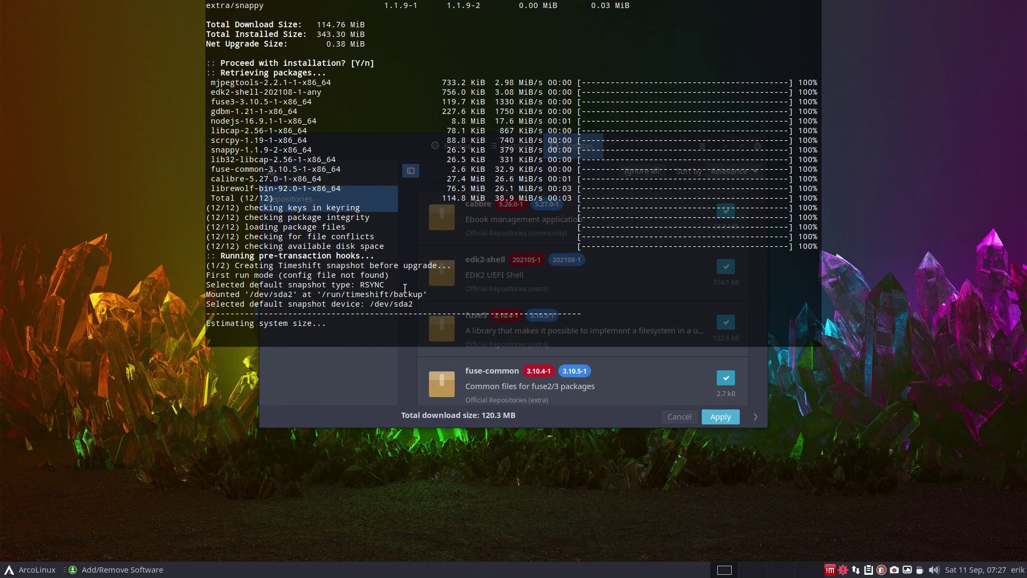
key("F12")
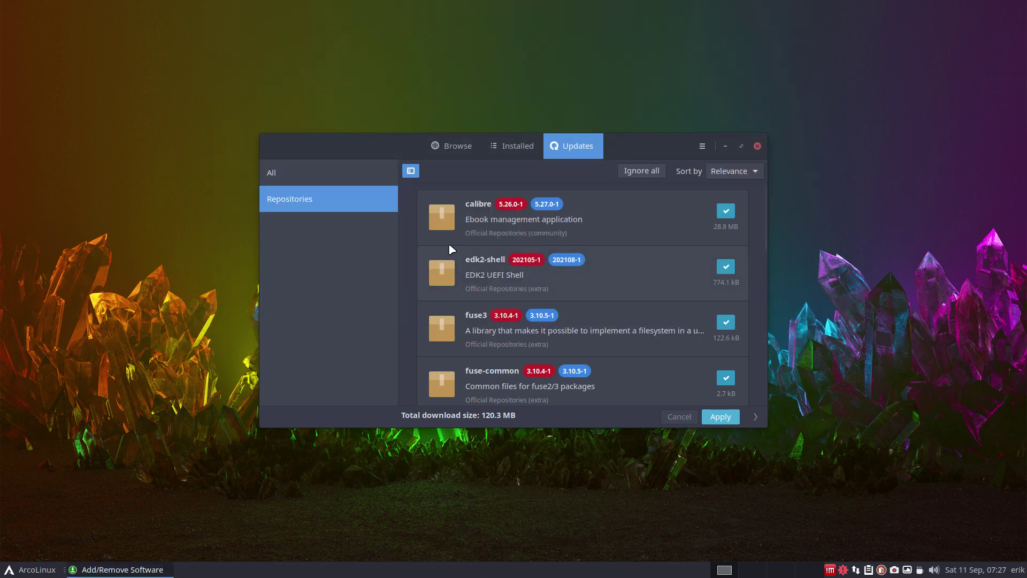
Step: Browse the packages offered by the arcolinux_repo repository in Add/Remove Software
left_click(410, 170)
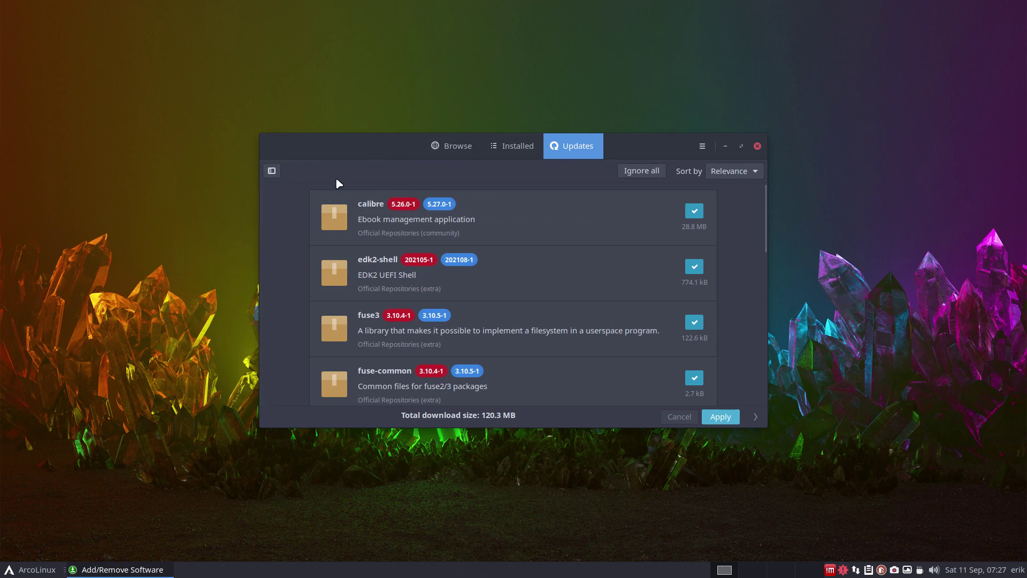
left_click(272, 172)
left_click(452, 145)
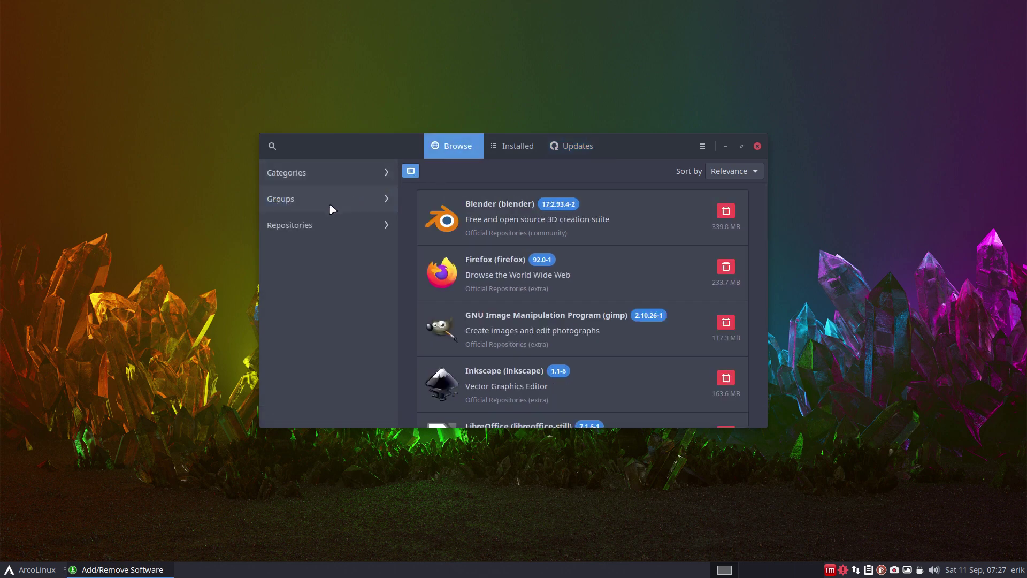
left_click(348, 223)
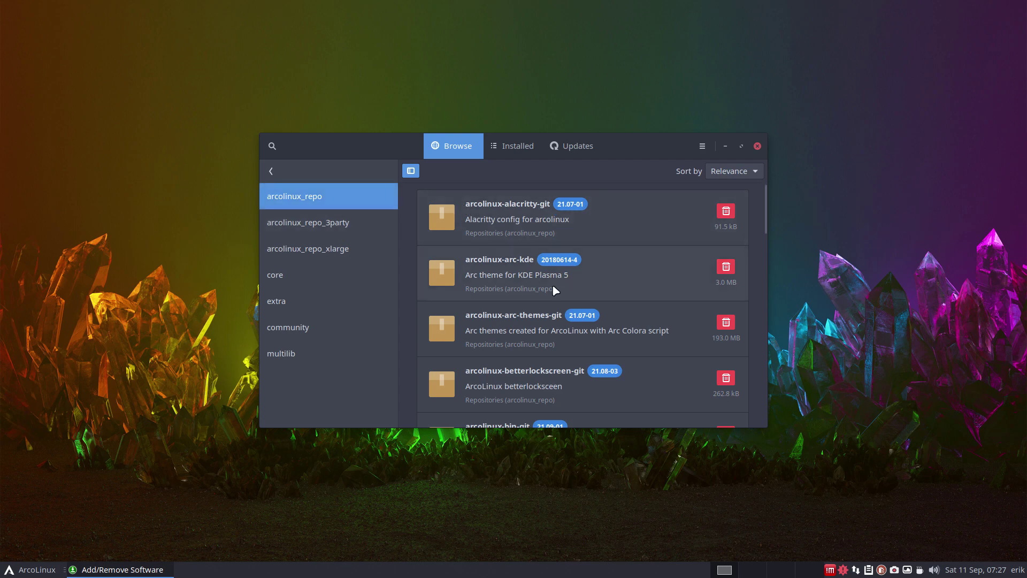
scroll(556, 291, "down", 10)
scroll(555, 291, "down", 15)
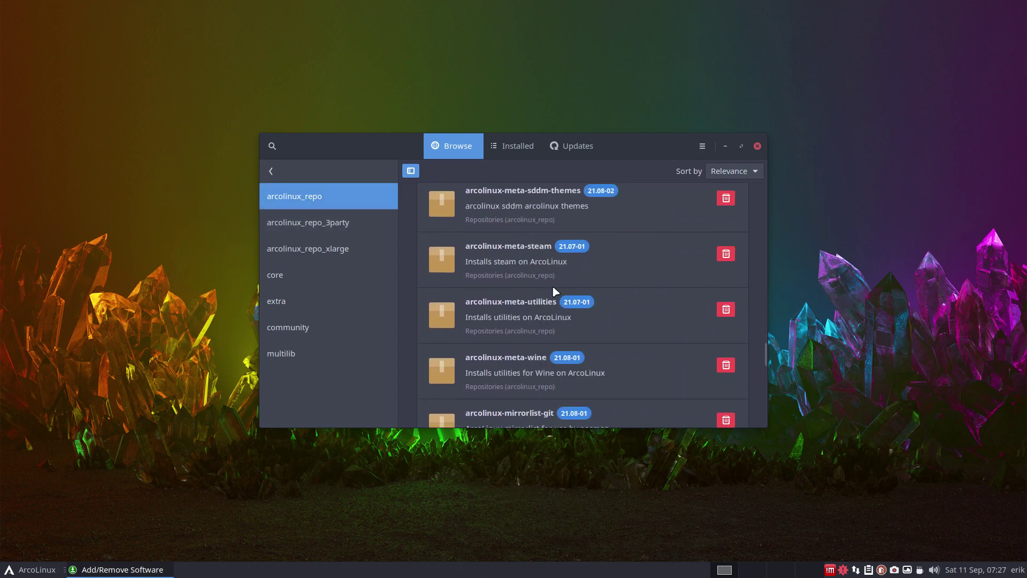
scroll(555, 292, "down", 15)
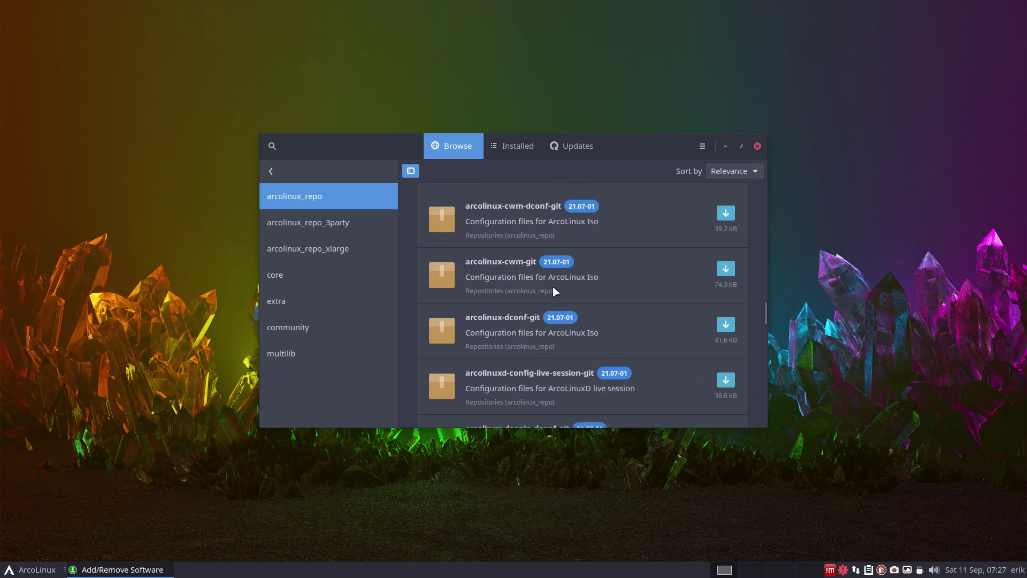
Step: Look through the packages offered by the arcolinux_repo_3party repository
left_click(330, 224)
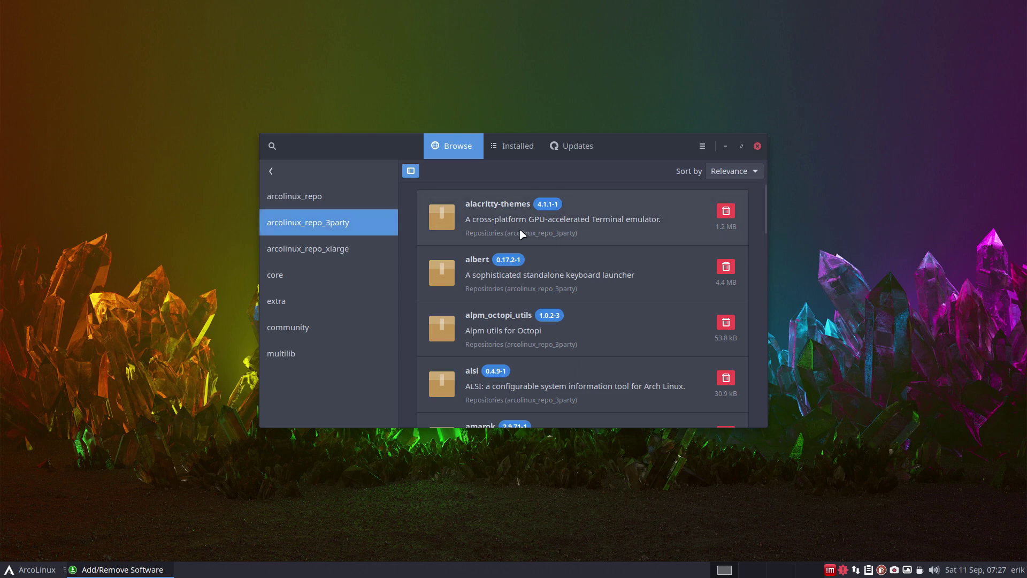
scroll(521, 234, "down", 20)
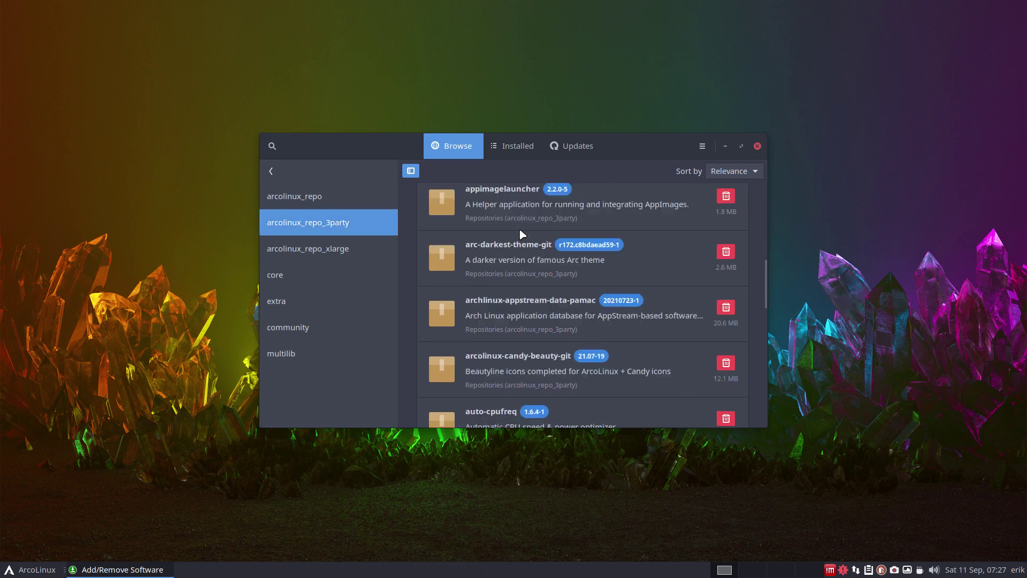
scroll(521, 234, "down", 20)
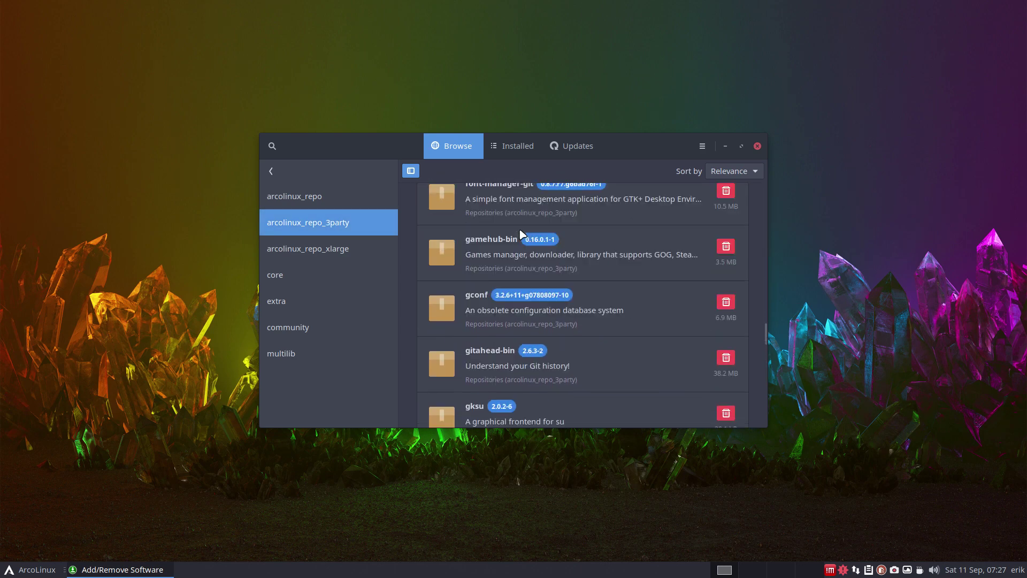
scroll(521, 234, "down", 20)
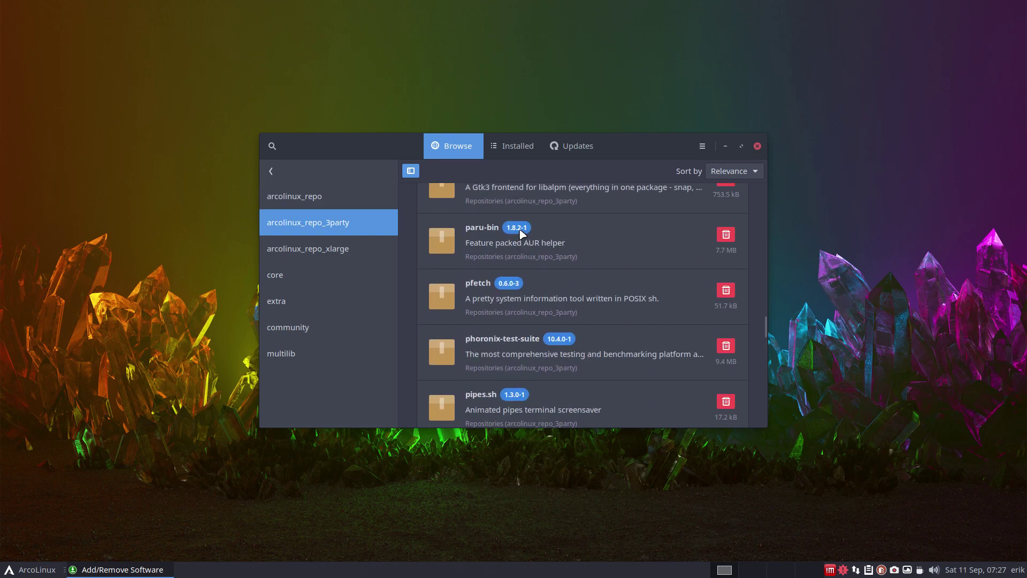
Step: Examine the remaining packages of the arcolinux_repo_3party repository through to the end of its list
scroll(521, 234, "down", 20)
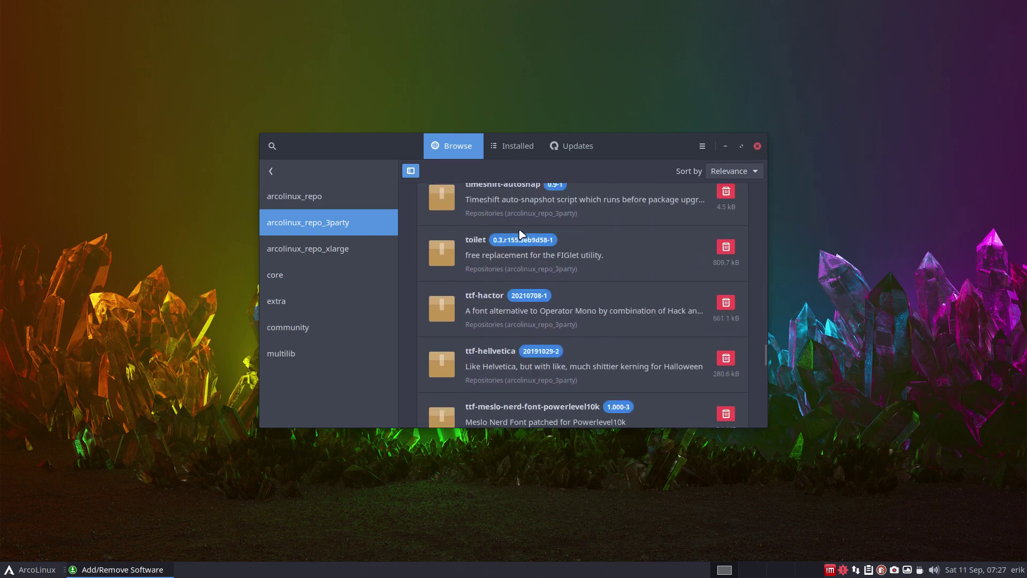
scroll(522, 234, "down", 20)
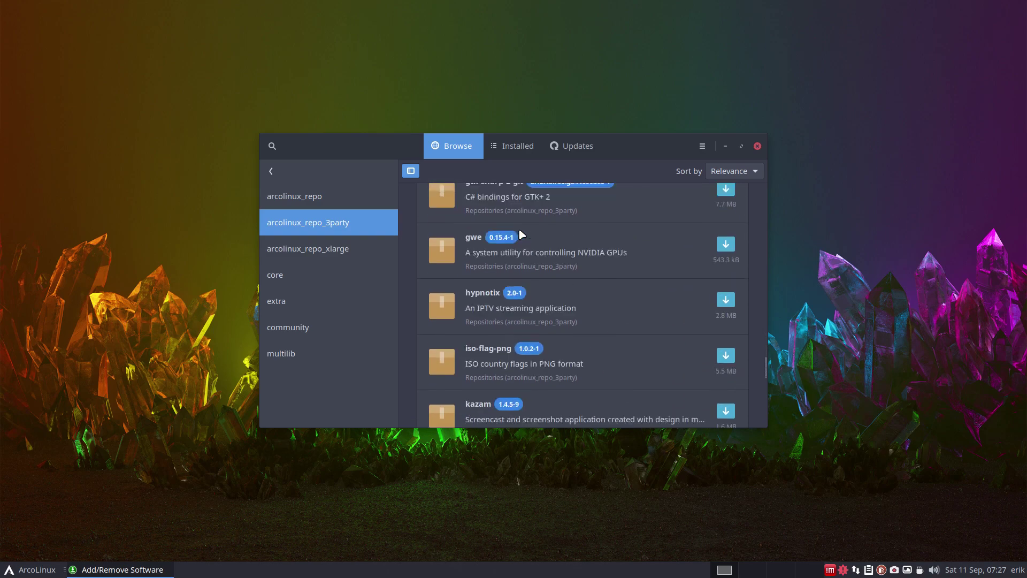
scroll(522, 234, "down", 20)
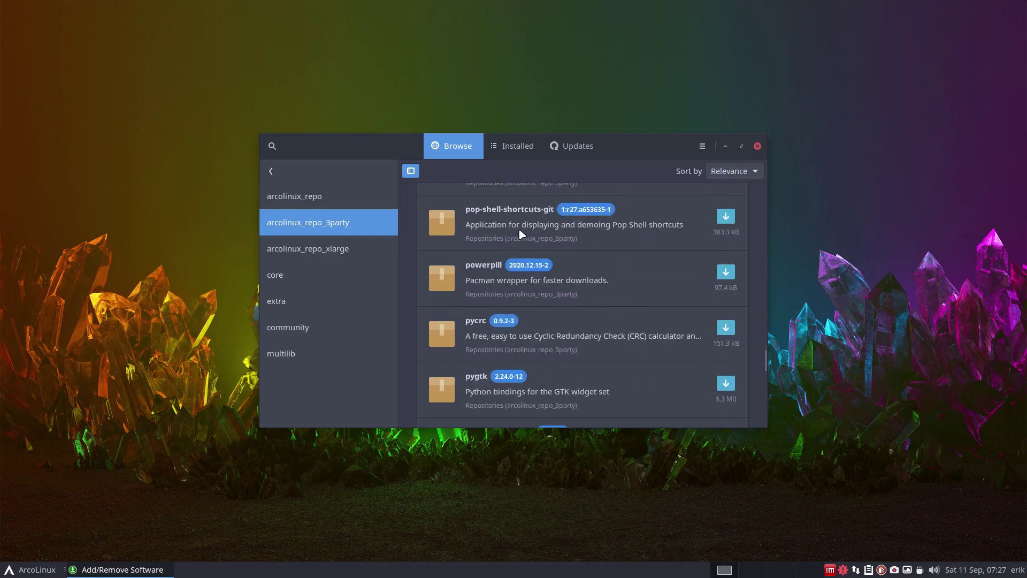
scroll(521, 233, "down", 20)
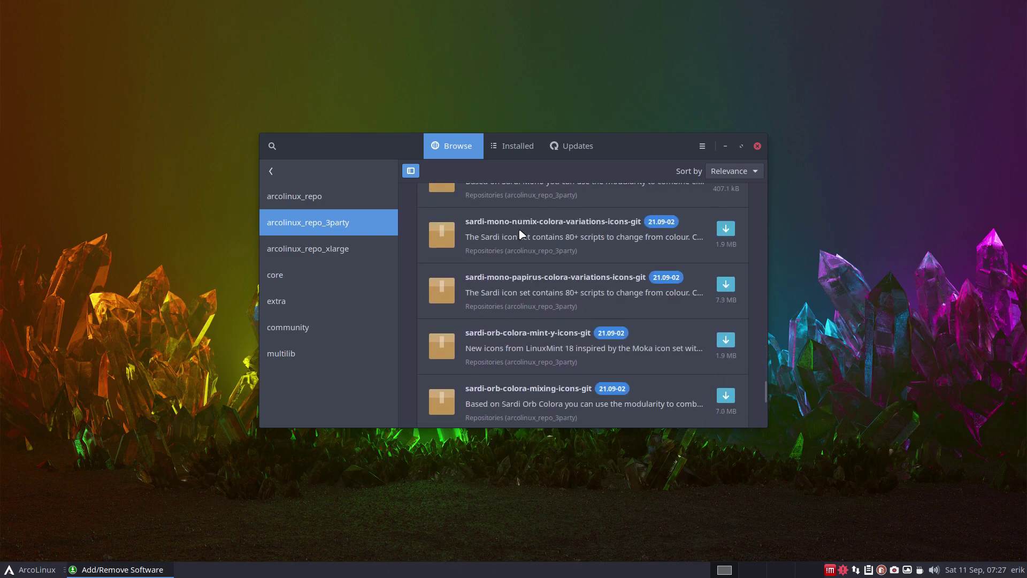
scroll(521, 234, "down", 5)
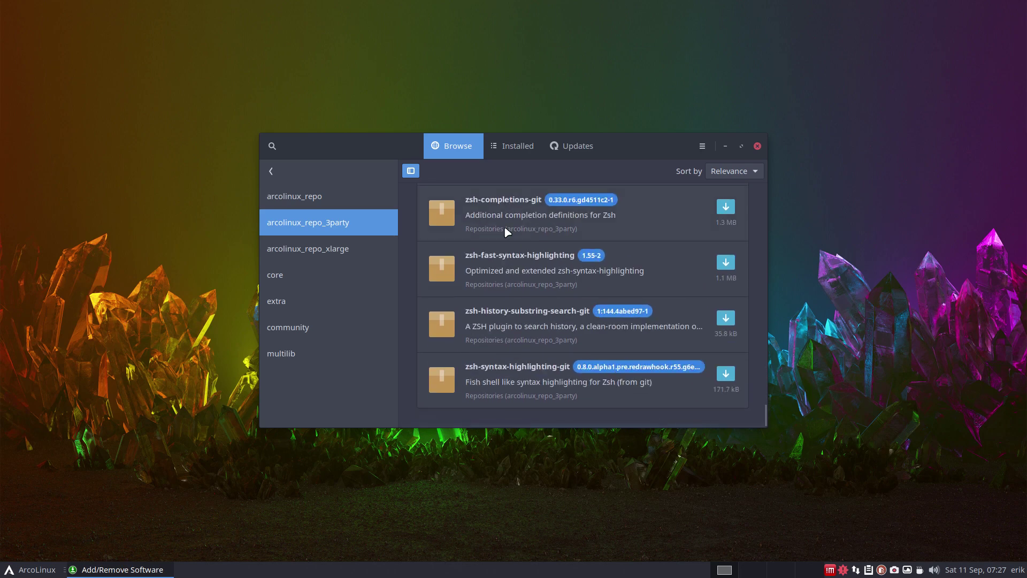
Step: Browse the packages offered by the arcolinux_repo_xlarge repository, and close Add/Remove Software
left_click(299, 253)
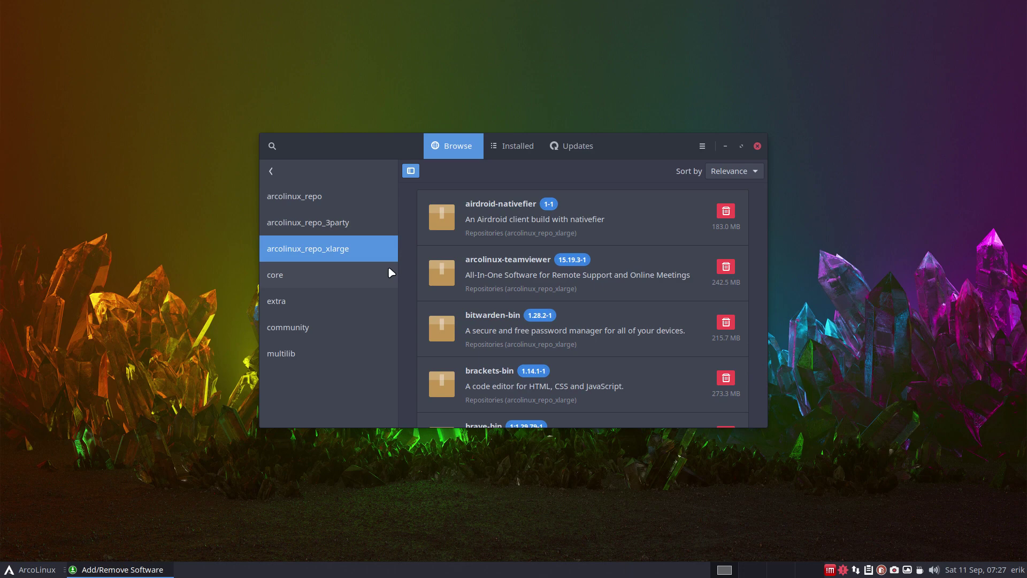
scroll(542, 223, "down", 2)
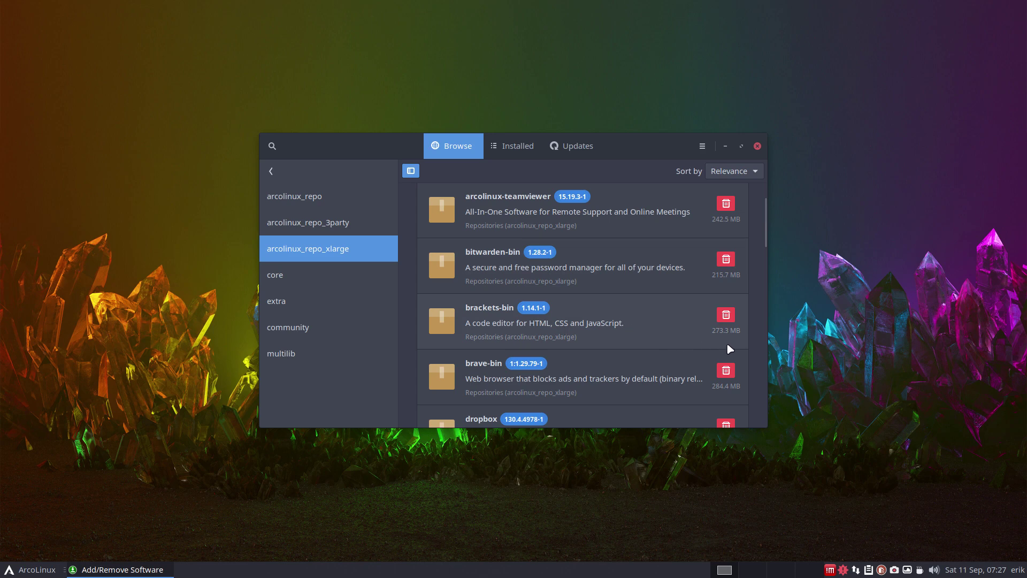
scroll(679, 350, "down", 5)
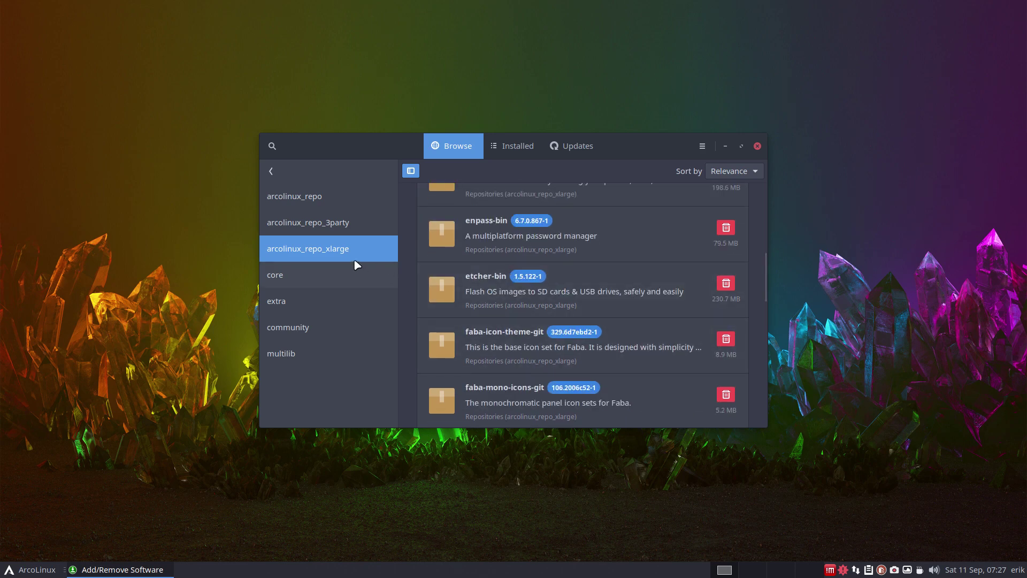
left_click(759, 146)
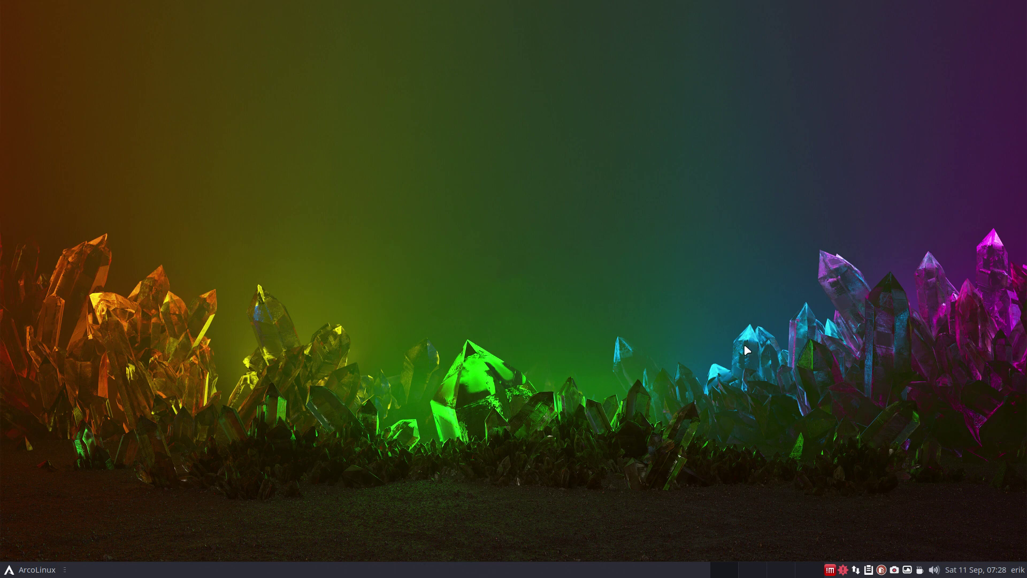
Step: Look through the installed applications in the Accessories category of the ArcoLinux application menu
left_click(28, 570)
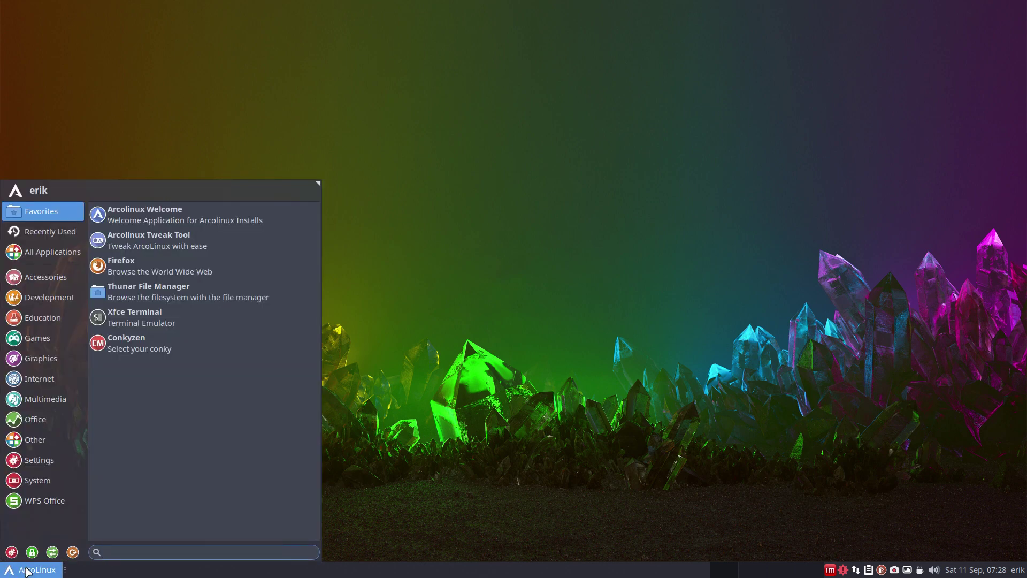
left_click(44, 277)
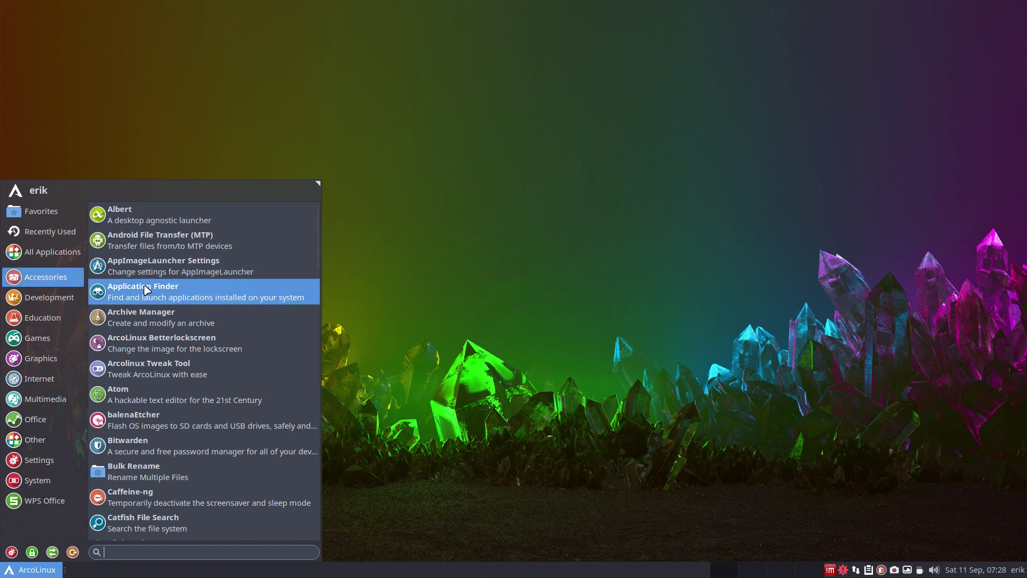
scroll(222, 350, "down", 10)
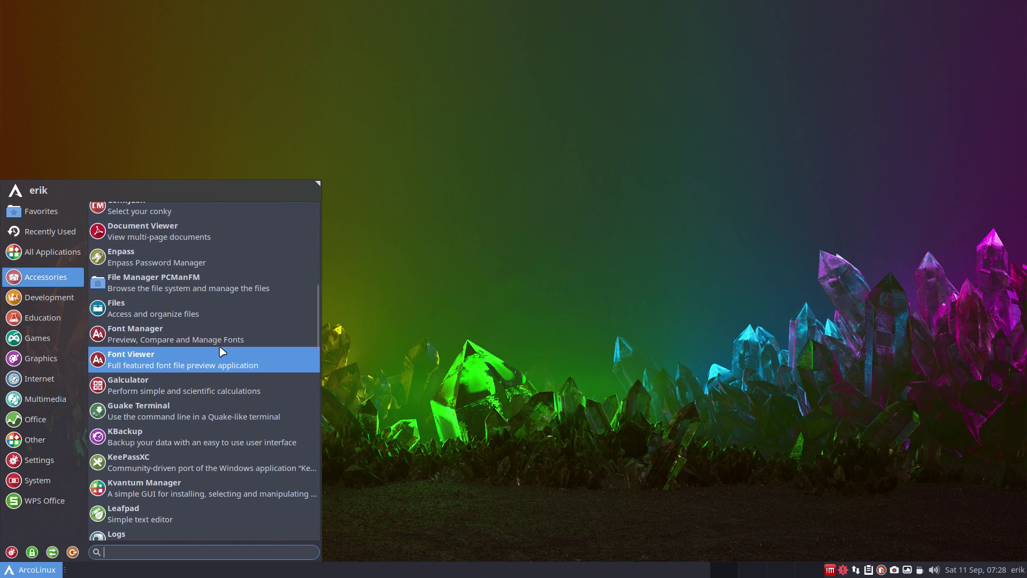
scroll(223, 351, "down", 9)
scroll(223, 351, "down", 4)
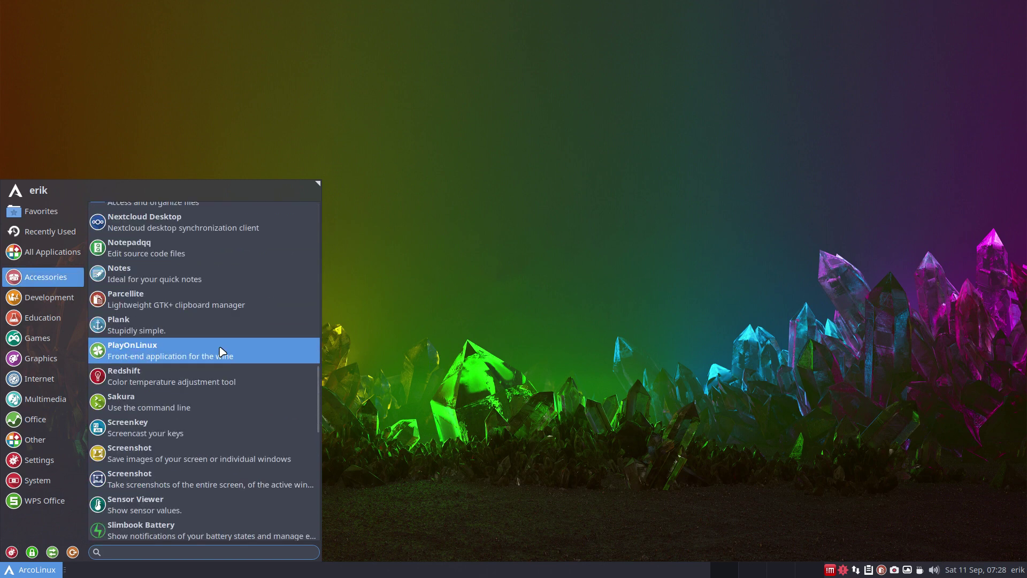
scroll(236, 398, "down", 2)
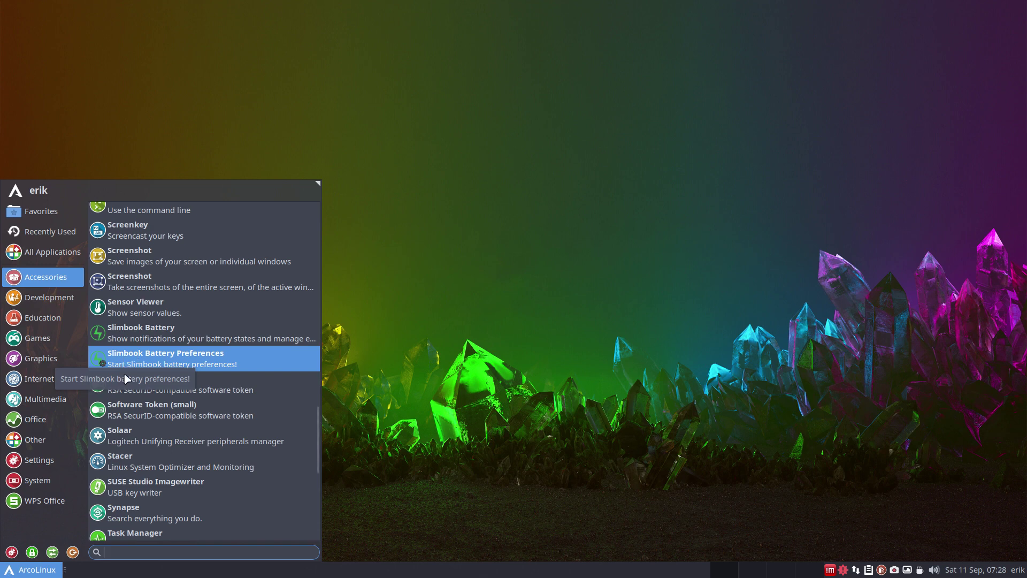
Step: Run Fix Hardcoded Icons from the Settings manager, authenticate with the account password, and dismiss its report window
left_click(15, 562)
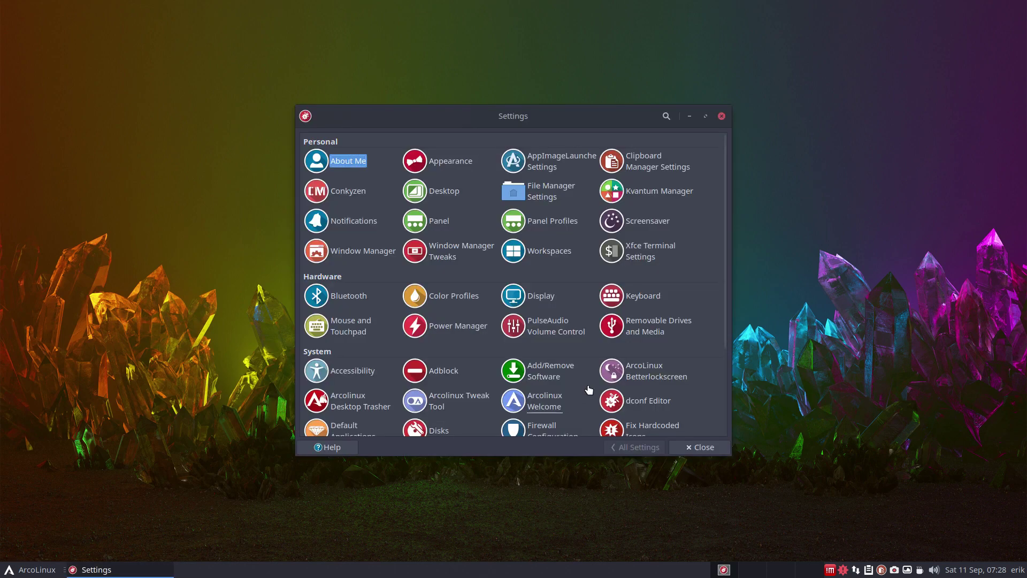
scroll(648, 427, "down", 3)
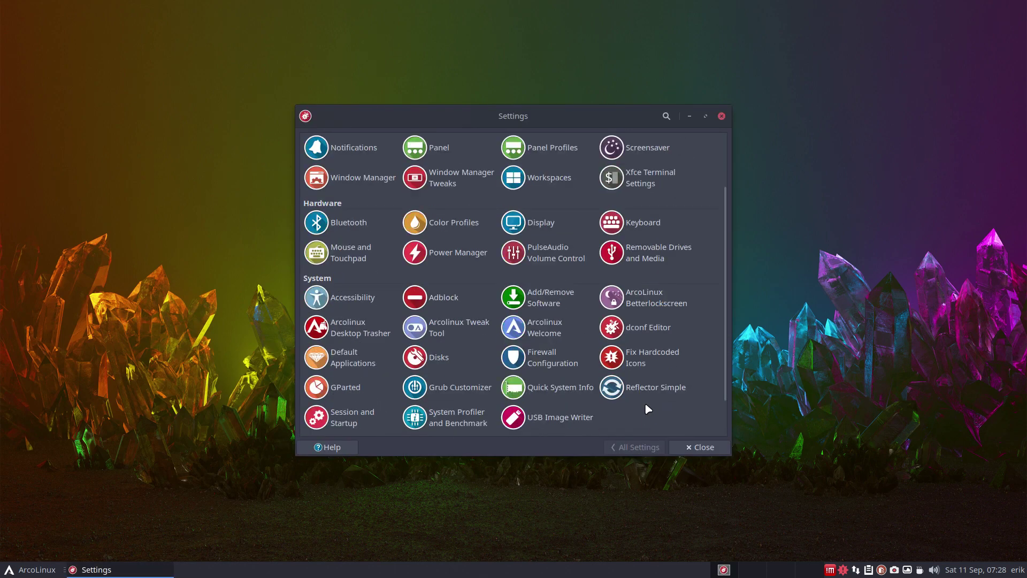
left_click(646, 358)
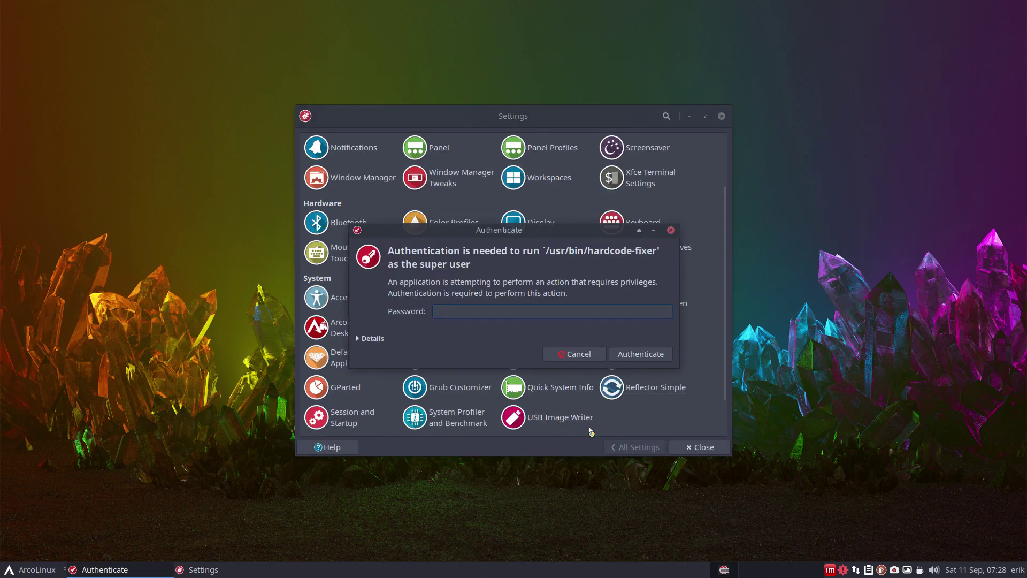
type("••••")
key("Return")
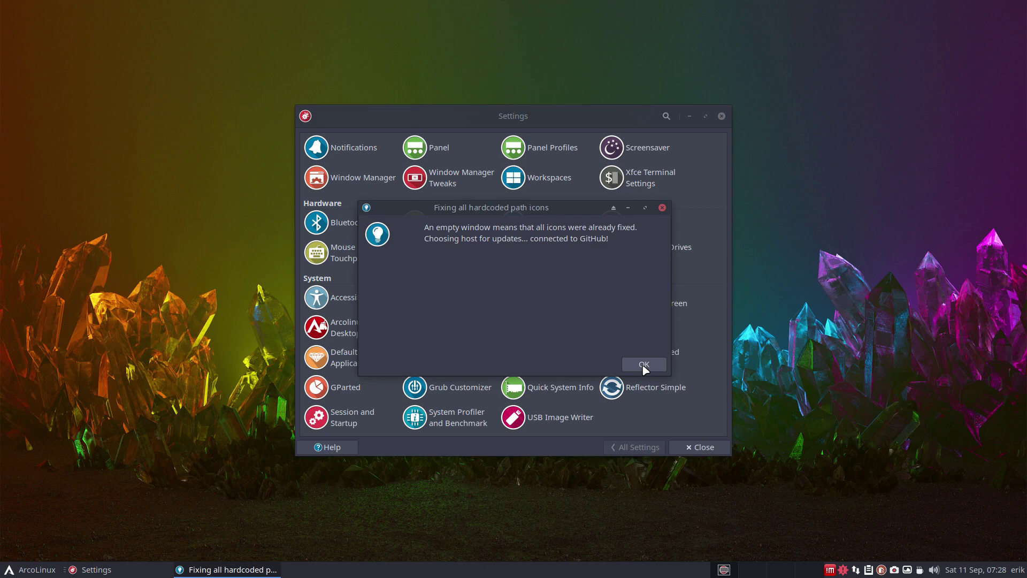
left_click(645, 366)
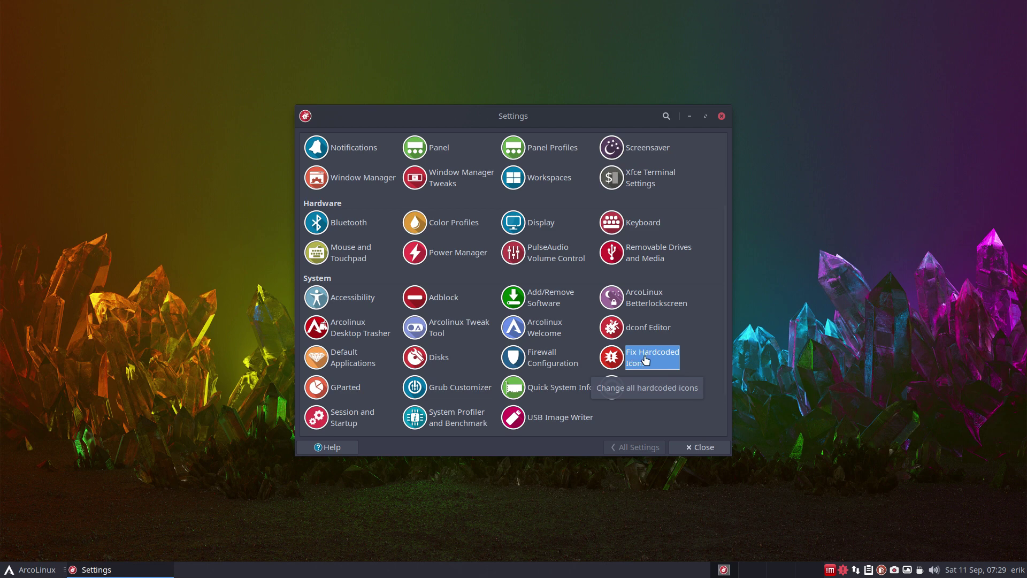
Step: Look through the Development applications in the ArcoLinux application menu, from Atom to Visual Studio Code
left_click(36, 570)
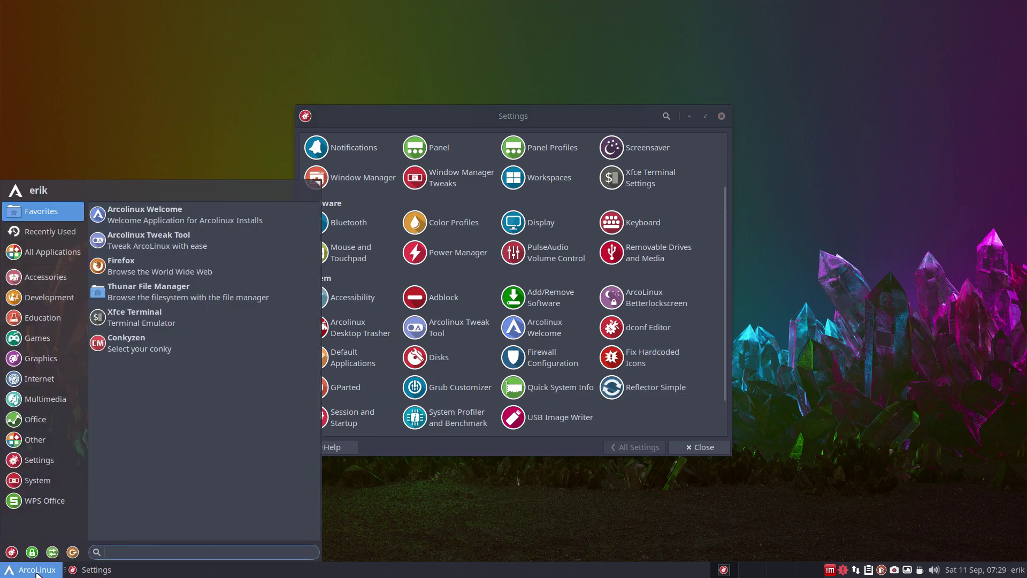
left_click(43, 317)
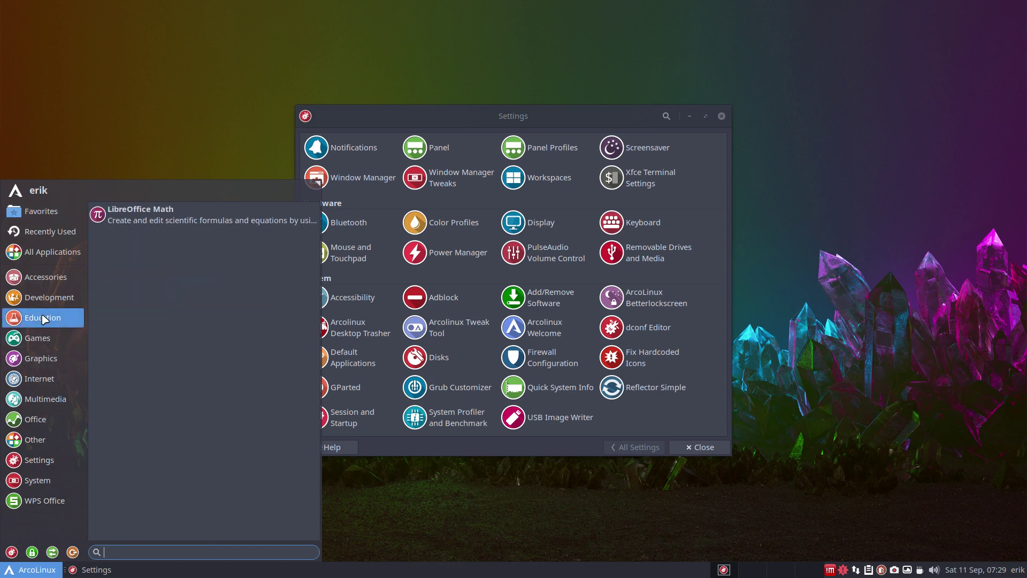
left_click(50, 301)
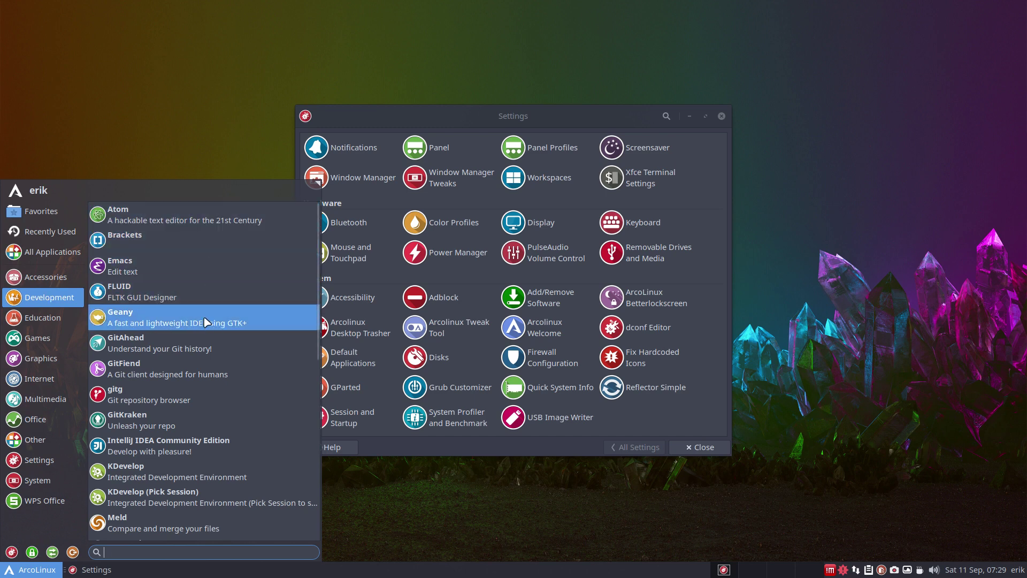
scroll(207, 323, "down", 3)
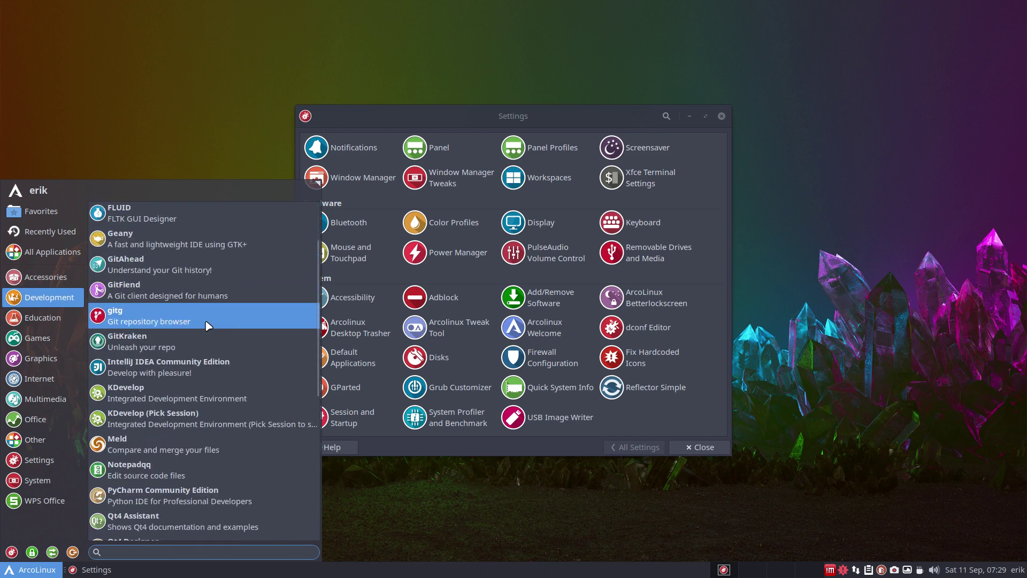
scroll(207, 325, "down", 1)
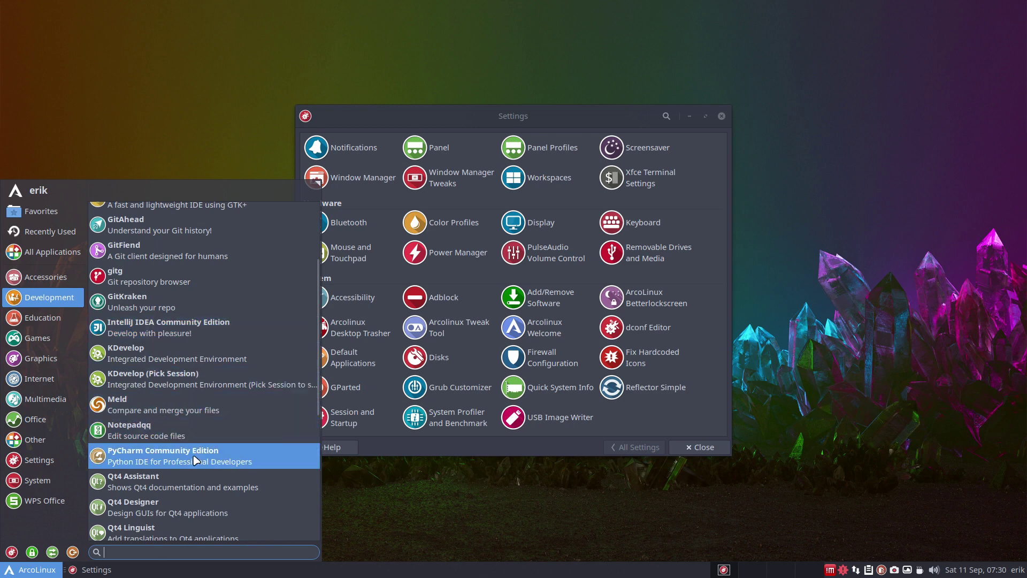
scroll(194, 449, "down", 5)
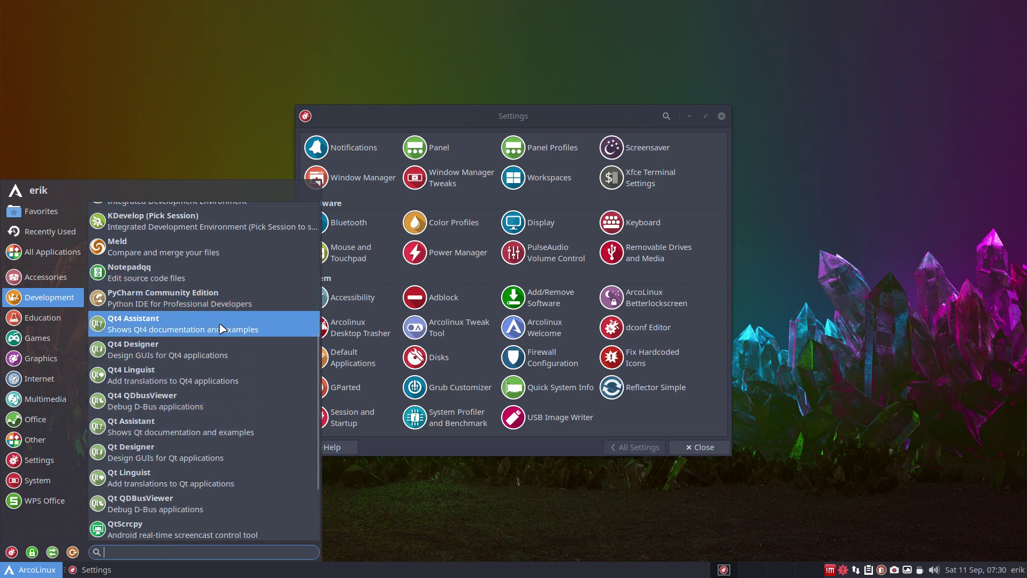
scroll(224, 485, "down", 3)
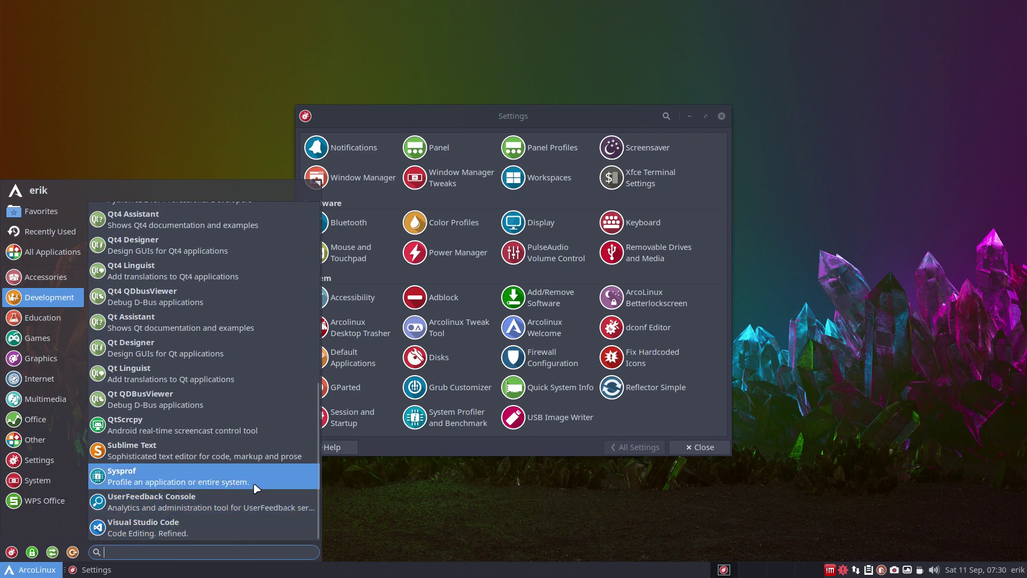
Step: Look through the applications in the Education, Games and Graphics categories
left_click(28, 318)
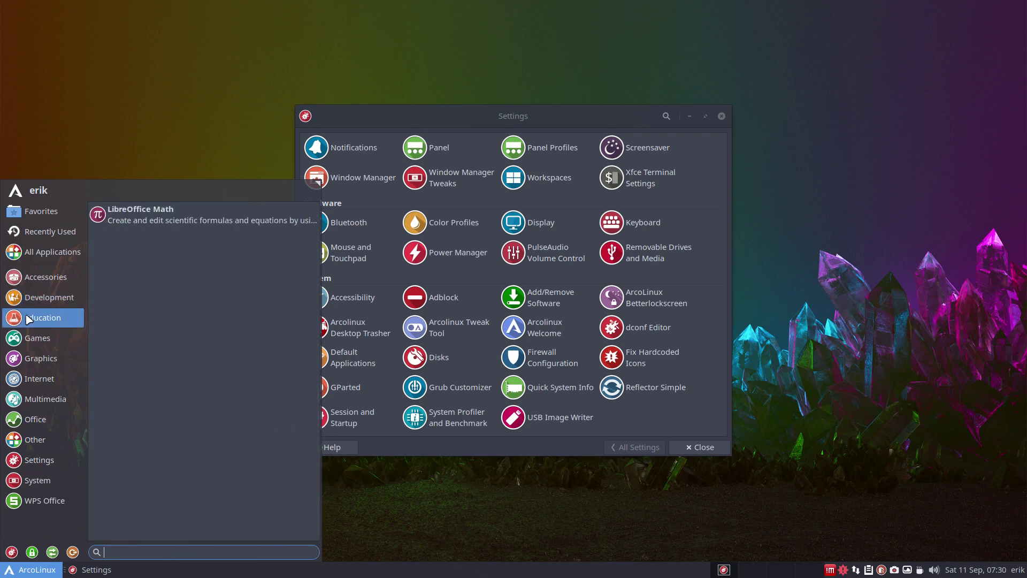
left_click(32, 342)
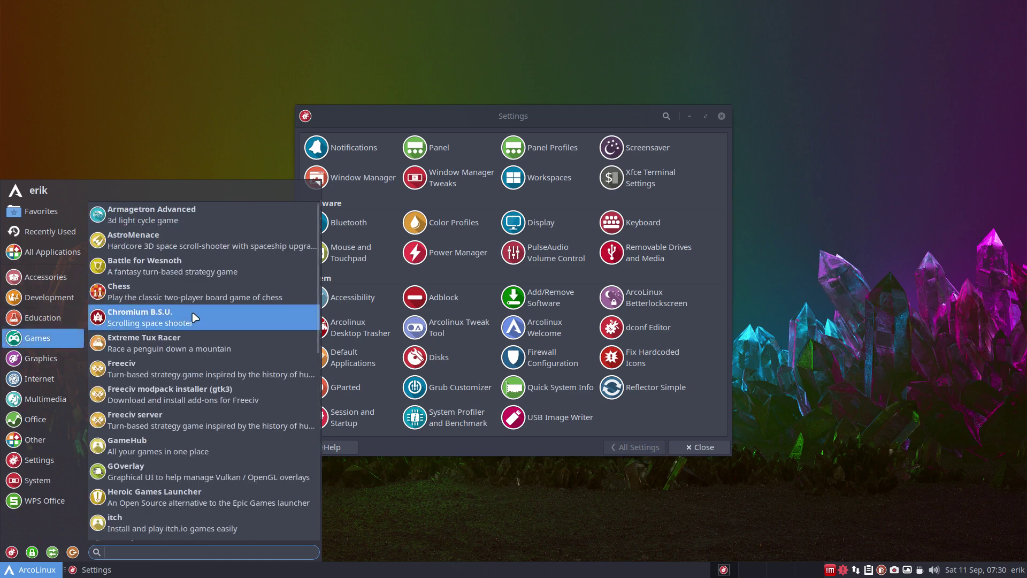
scroll(195, 318, "down", 10)
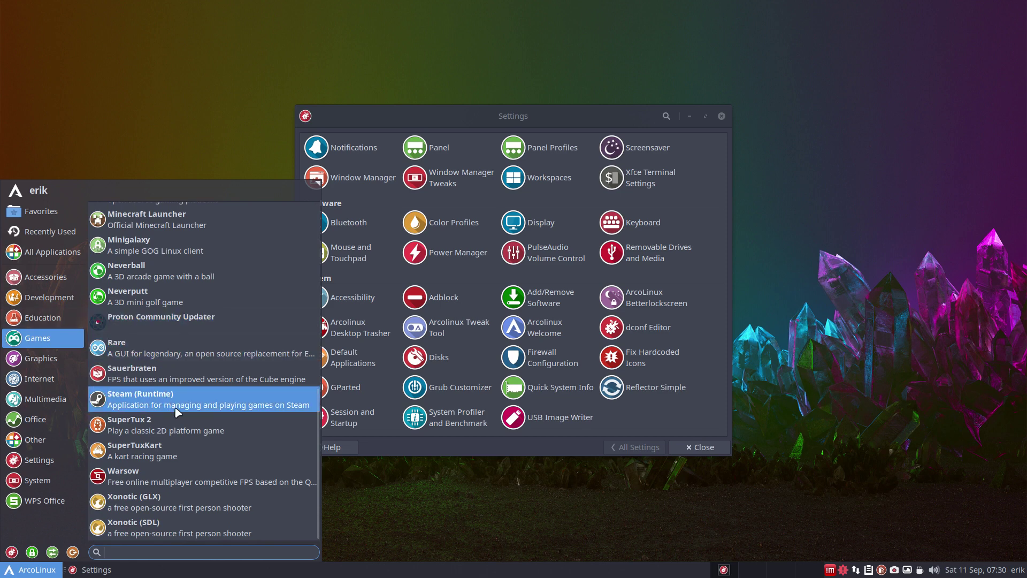
left_click(41, 358)
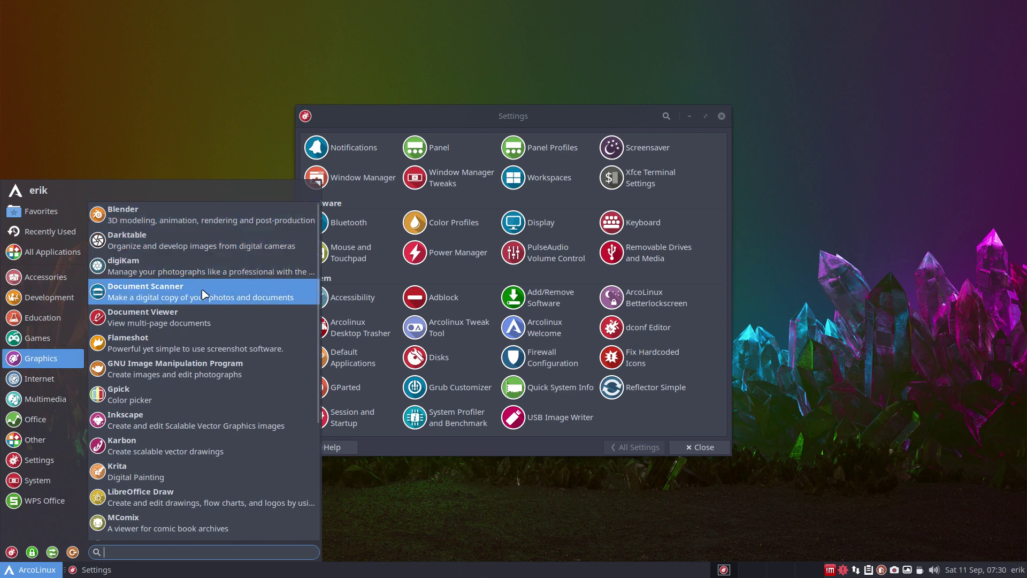
scroll(211, 368, "down", 5)
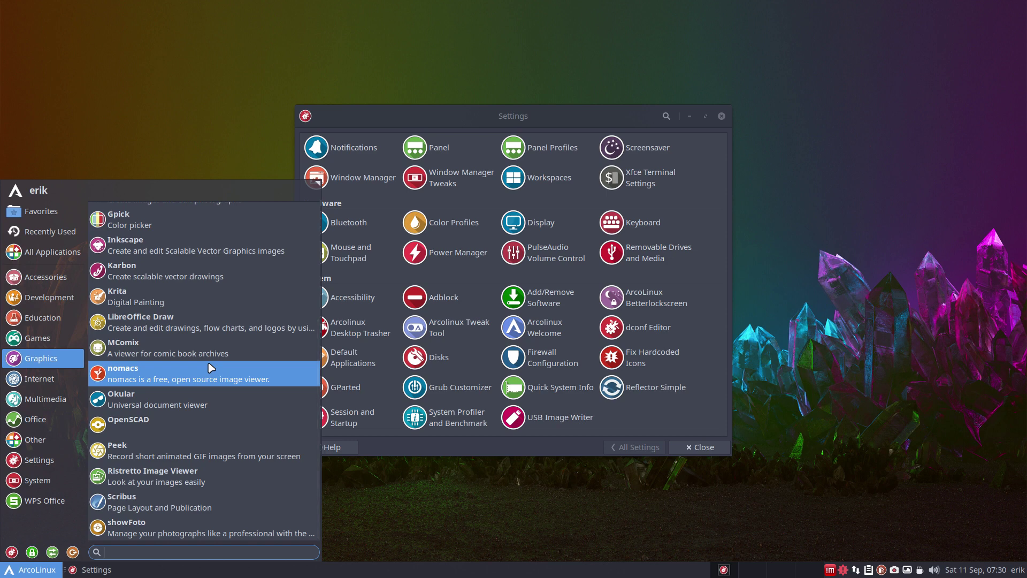
Step: Look through the applications in the Internet category of the ArcoLinux application menu, then close the menu
left_click(43, 379)
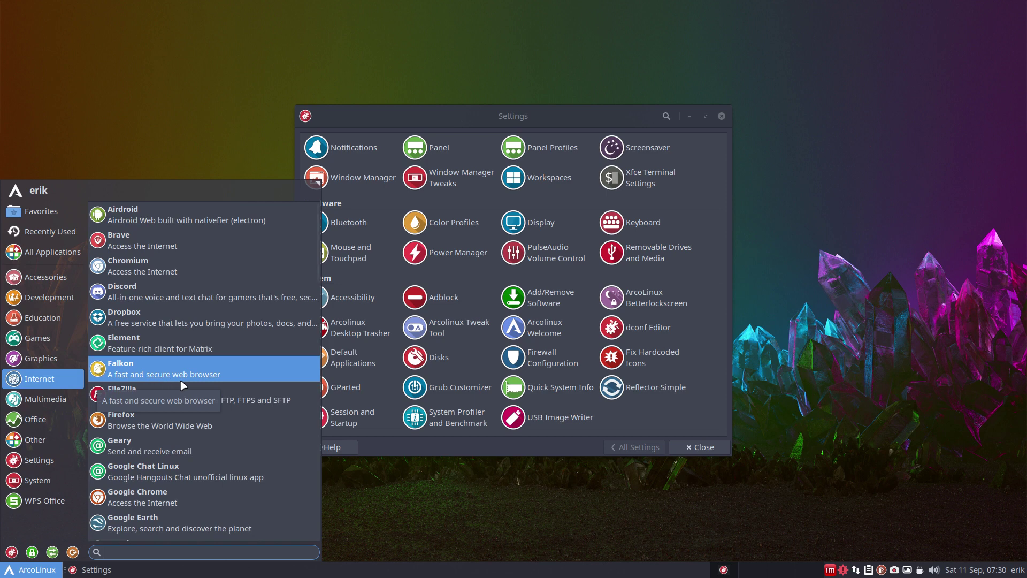
scroll(224, 398, "down", 2)
scroll(224, 397, "down", 6)
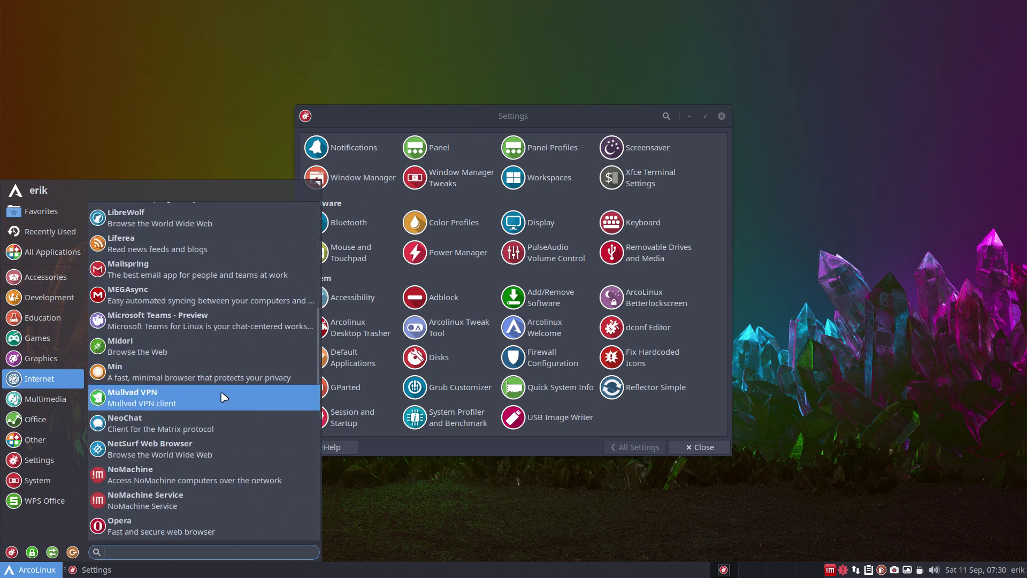
scroll(224, 396, "down", 3)
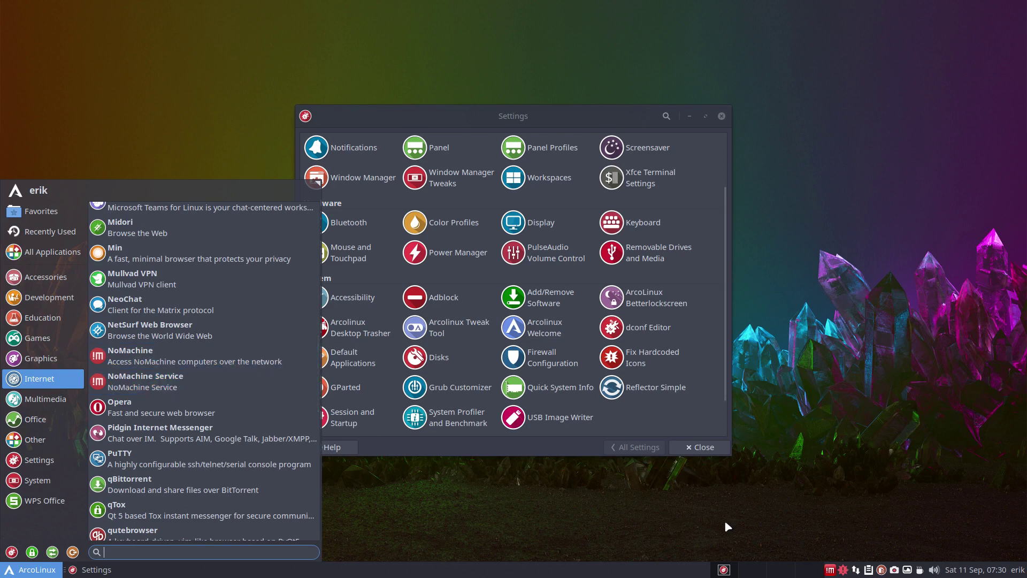
scroll(144, 401, "down", 5)
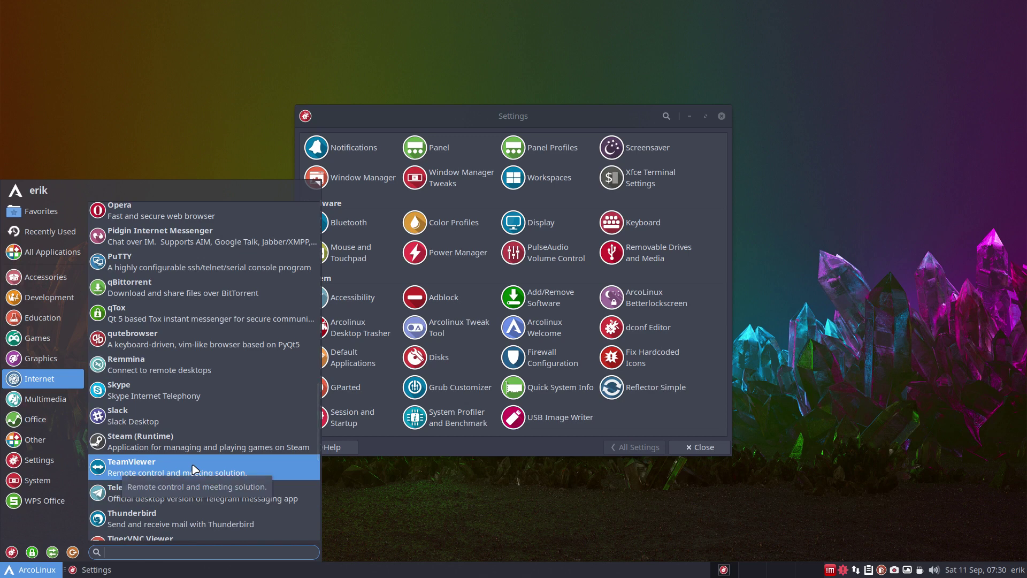
scroll(194, 469, "down", 3)
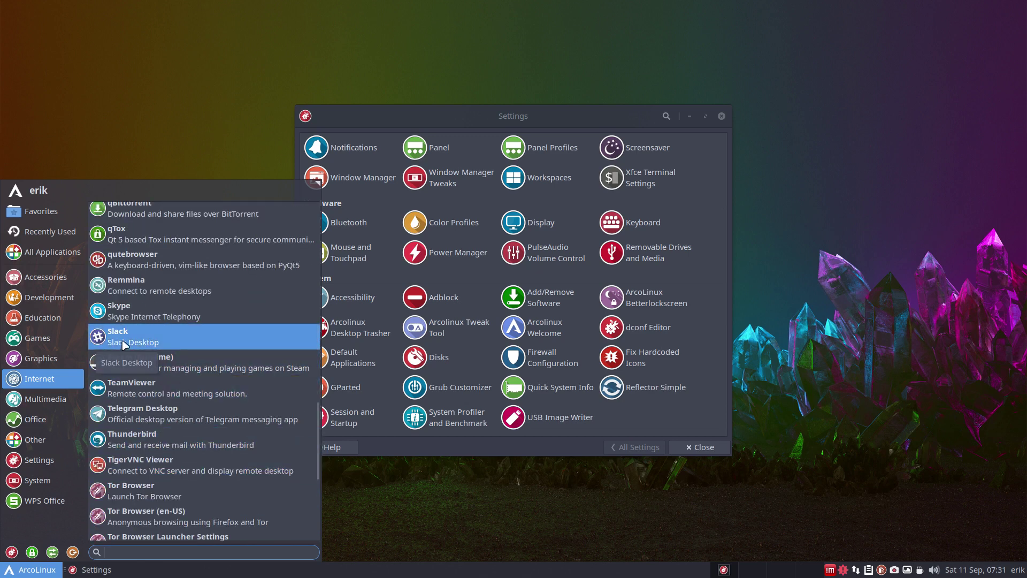
left_click(861, 409)
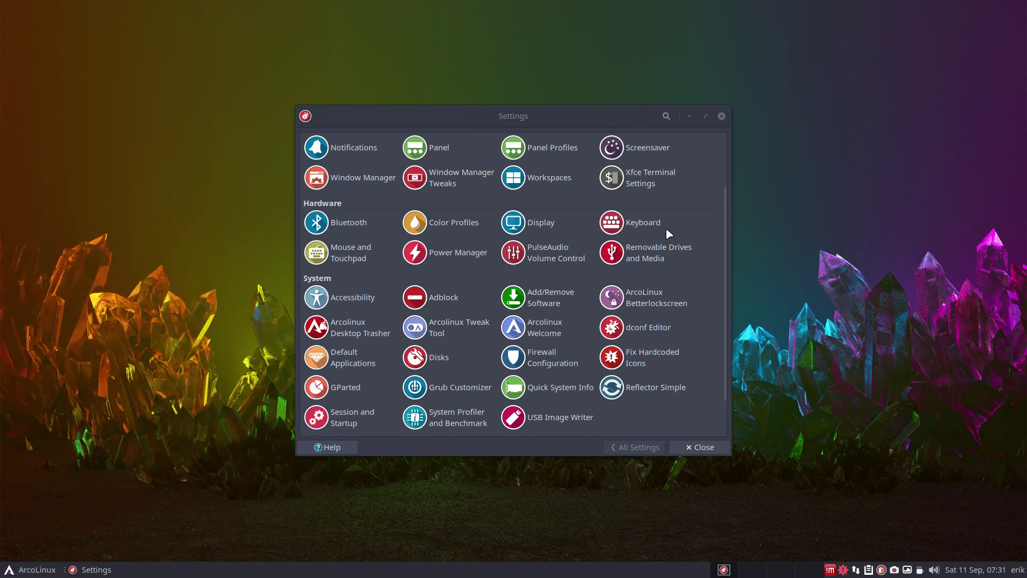
Step: Search Add/Remove Software for "slack" and open the details of the slack-desktop package
left_click(514, 297)
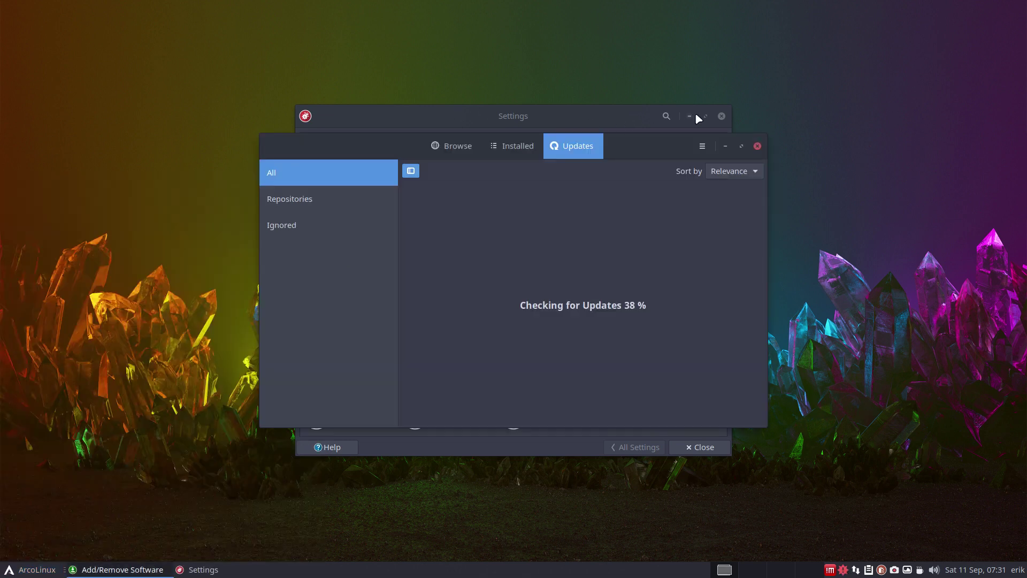
left_click(460, 152)
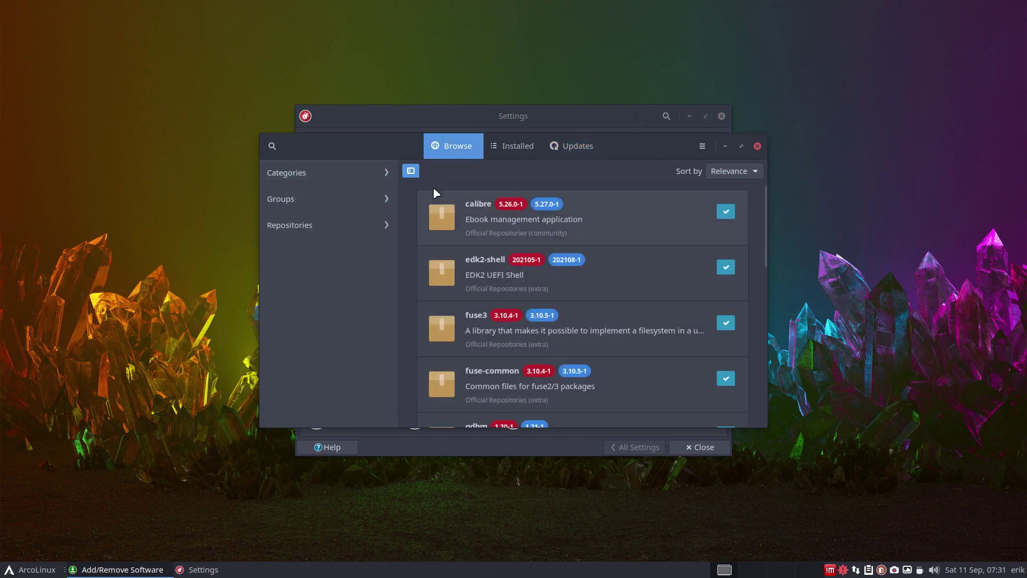
left_click(272, 146)
type("slack")
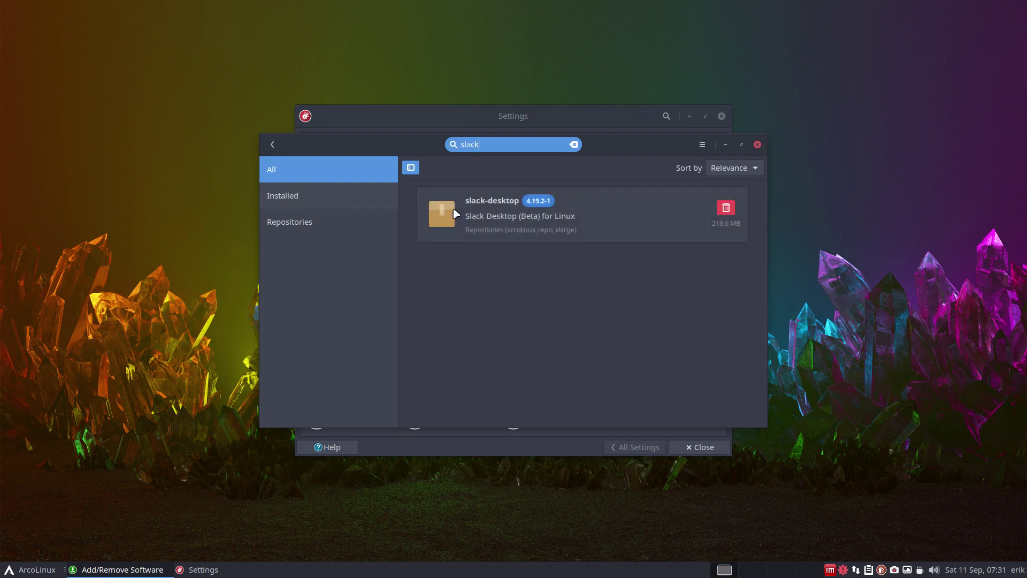
left_click(485, 223)
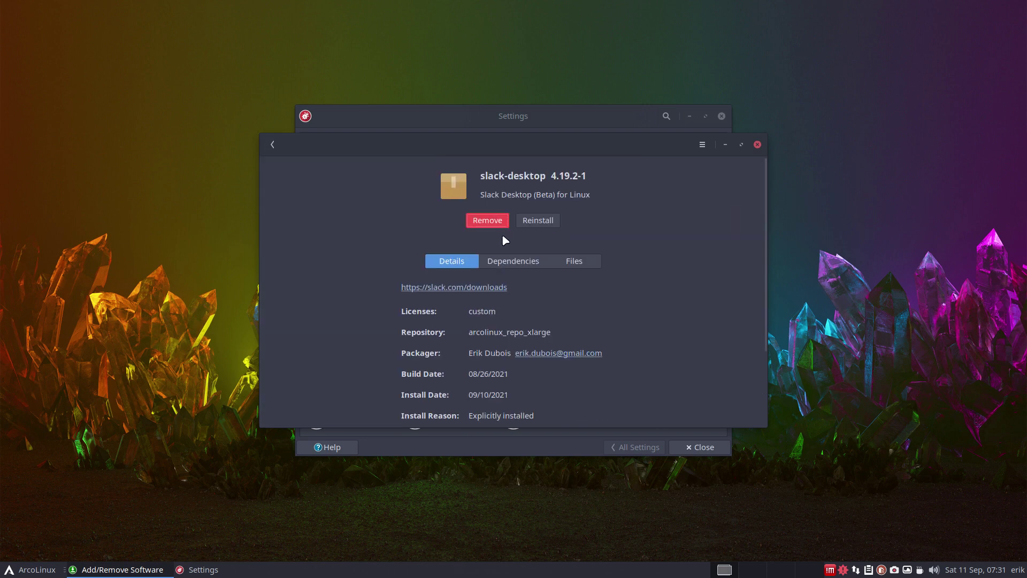
Step: Open the package's slack.com/downloads link in Firefox and close the extra LastPass, Adblock Plus and Firefox Privacy Notice tabs
left_click(455, 288)
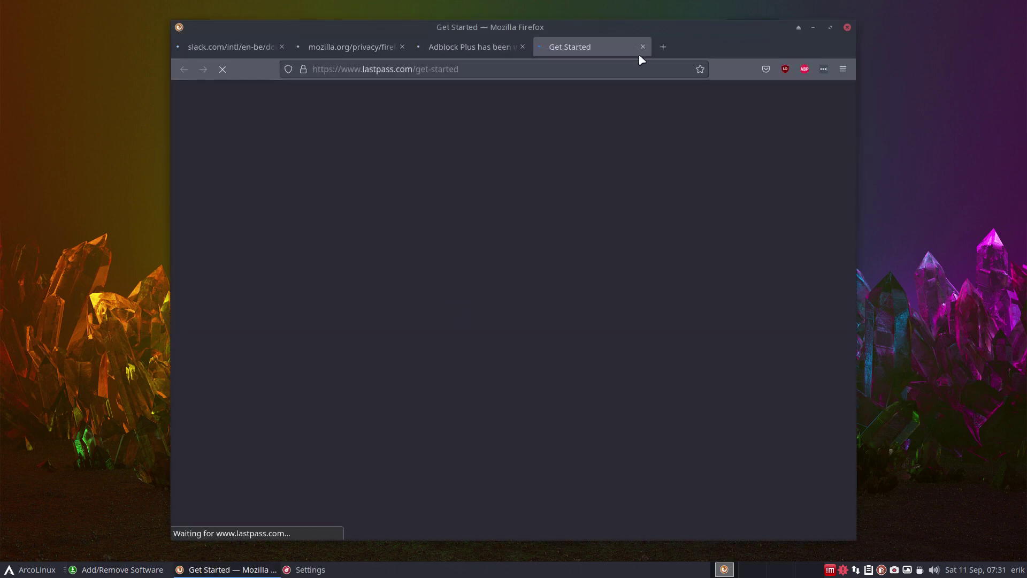
left_click(643, 47)
left_click(522, 47)
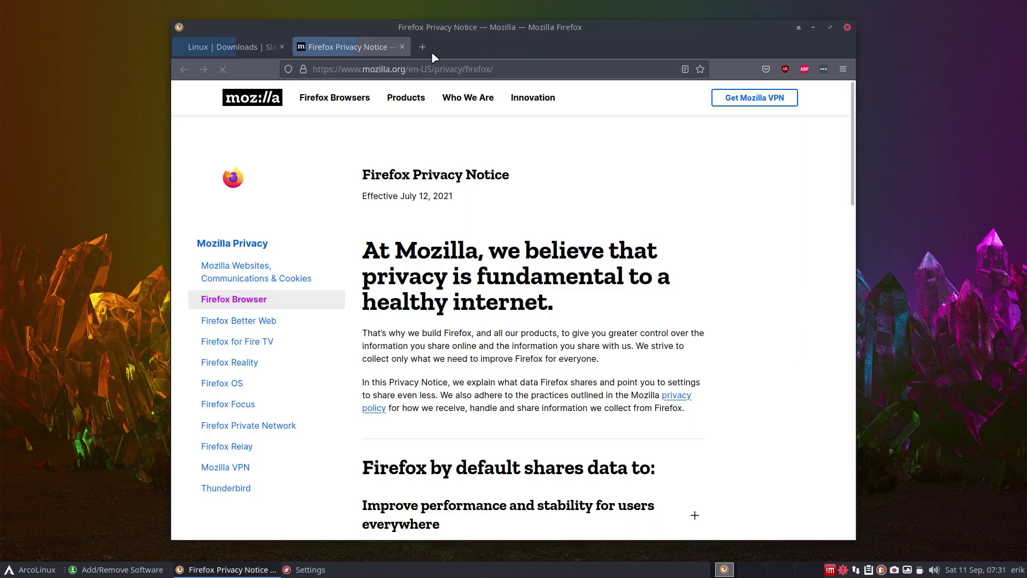
left_click(402, 46)
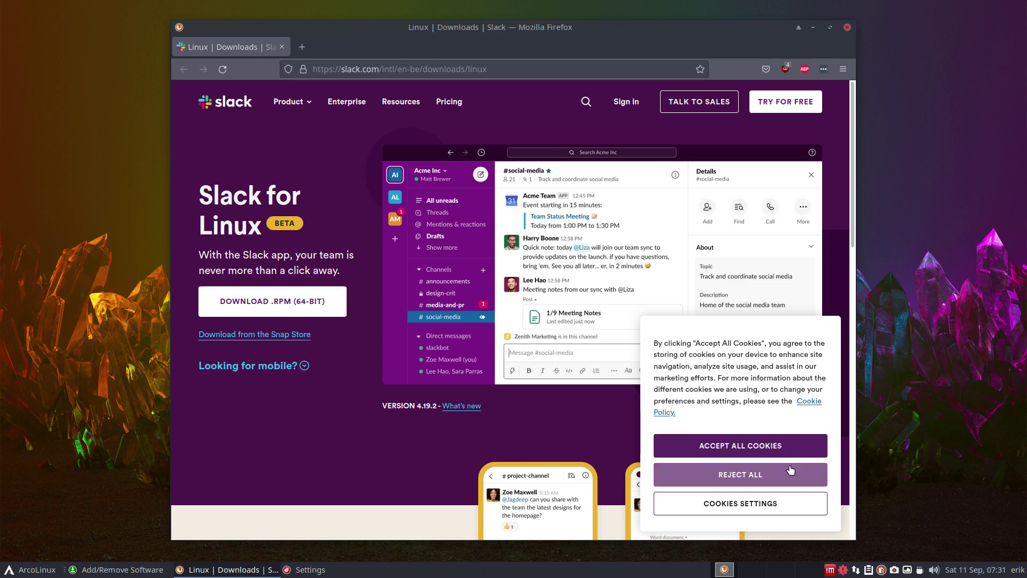
Step: Accept all cookies on the Slack for Linux page, look over the page, and close the browser, software manager and Settings windows
left_click(714, 445)
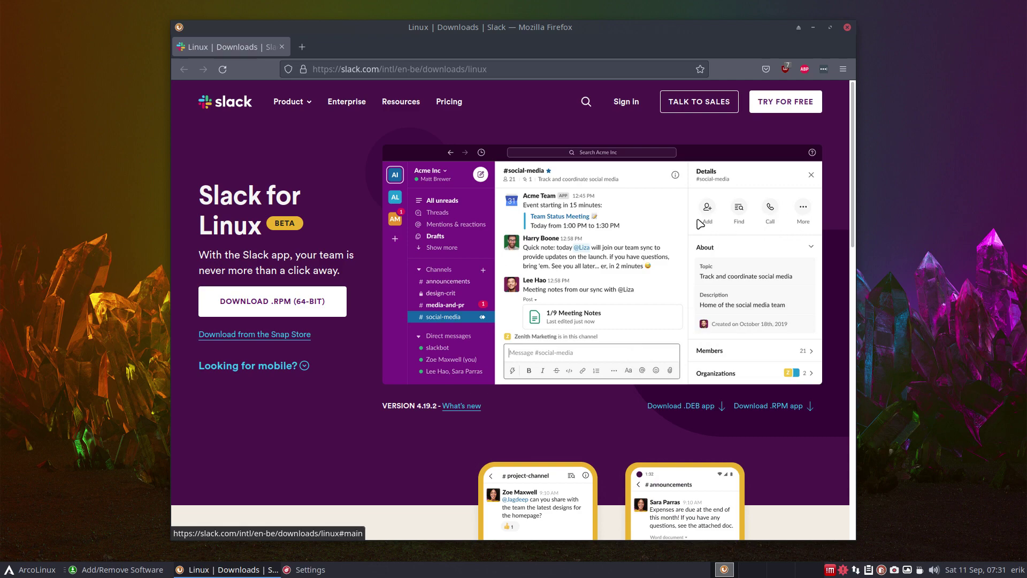
scroll(519, 414, "down", 15)
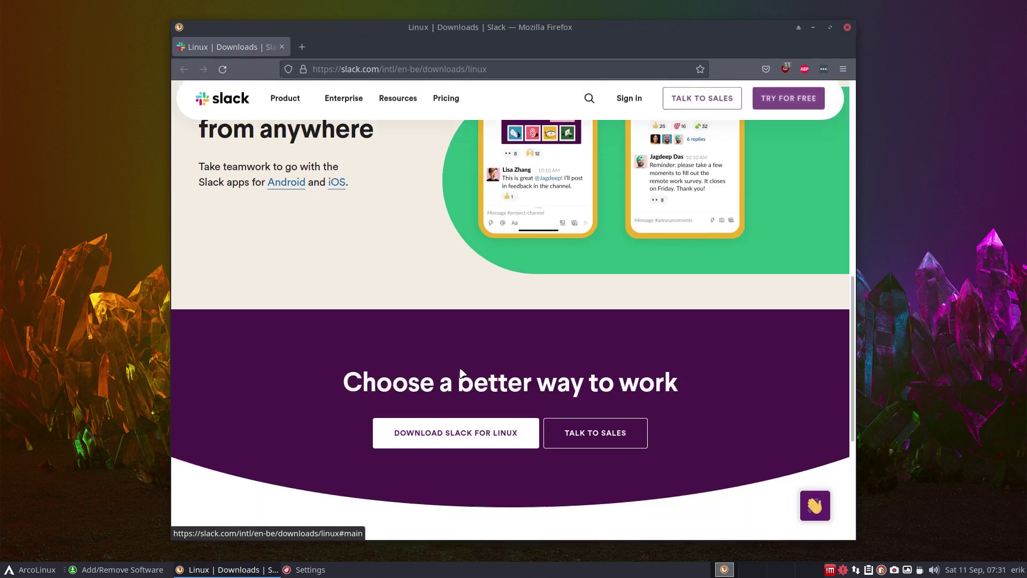
left_click(459, 211)
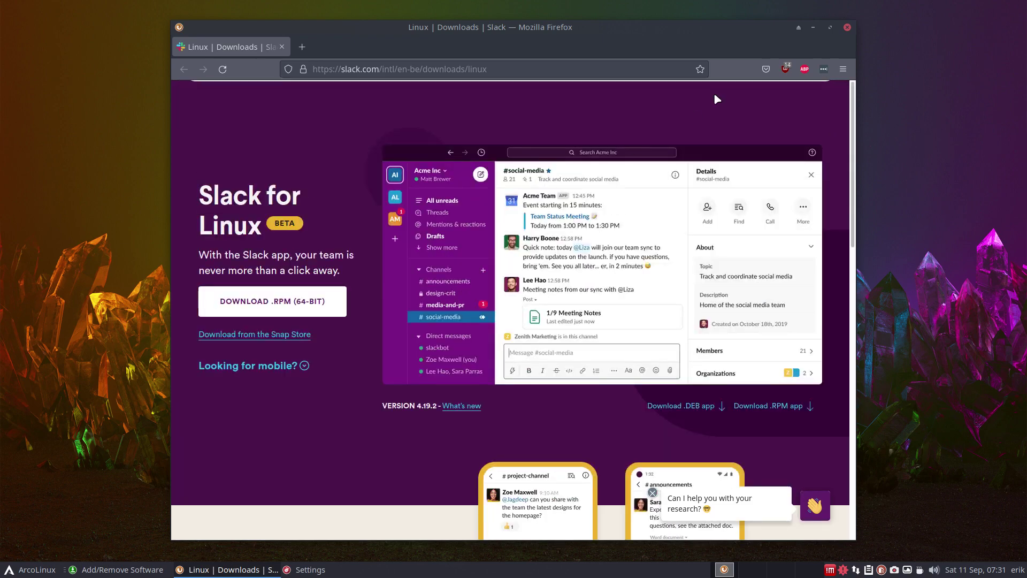
left_click(846, 28)
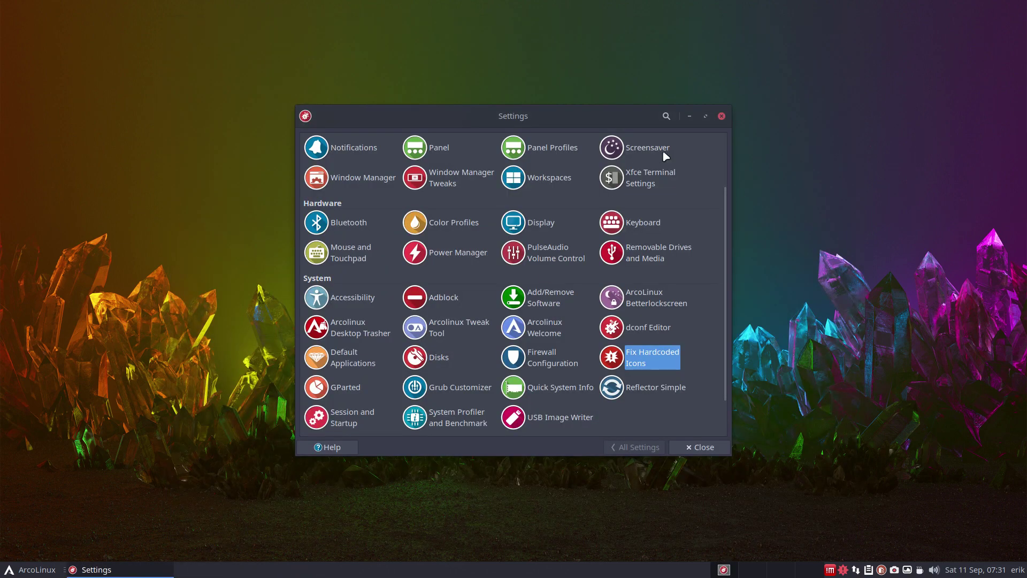
scroll(666, 157, "up", 3)
left_click(722, 116)
Step: Look through the WPS Office and System categories of the ArcoLinux application menu, ending at XTerm
left_click(37, 570)
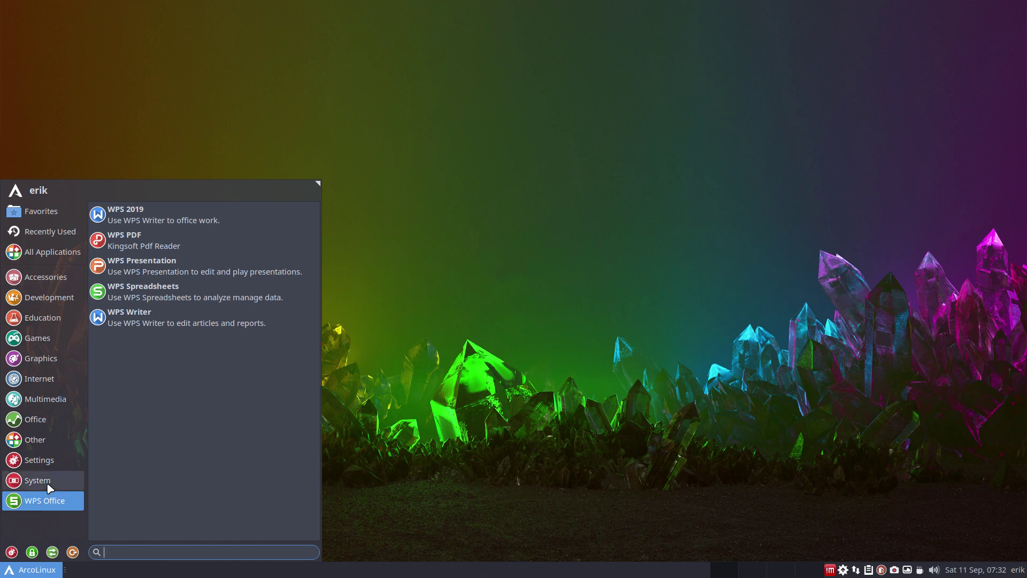
left_click(48, 486)
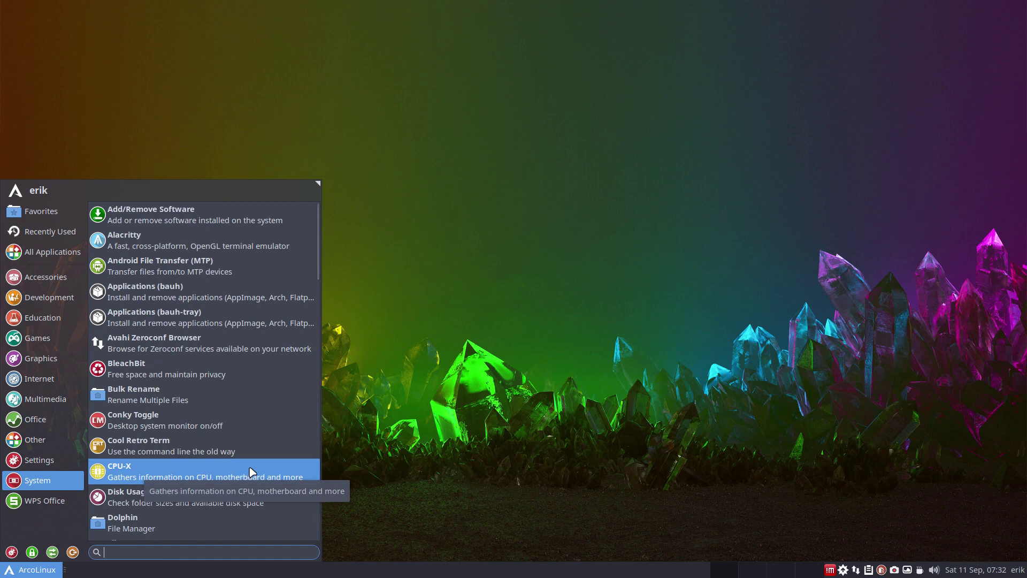
scroll(252, 472, "down", 3)
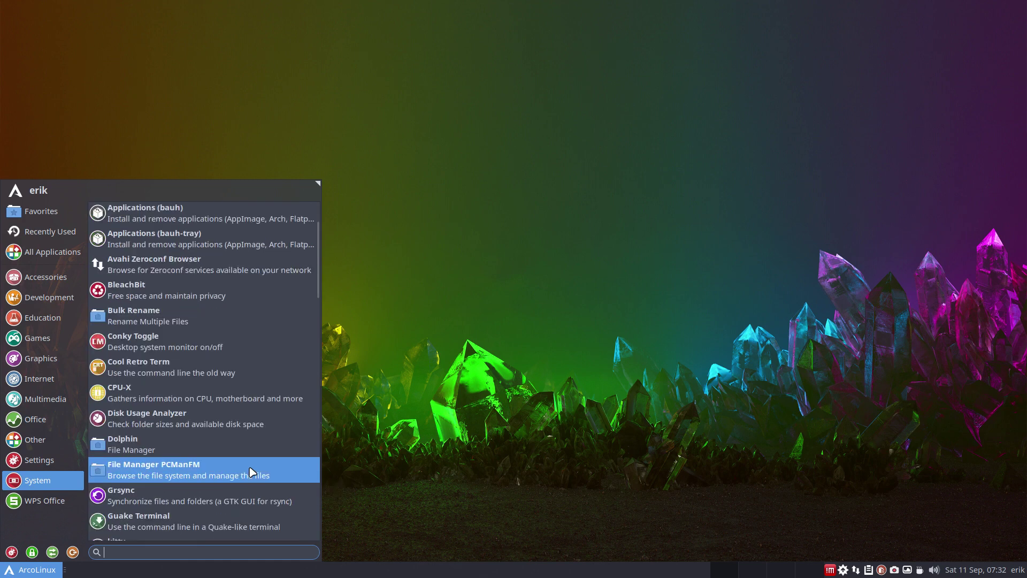
scroll(251, 472, "down", 1)
scroll(250, 471, "down", 5)
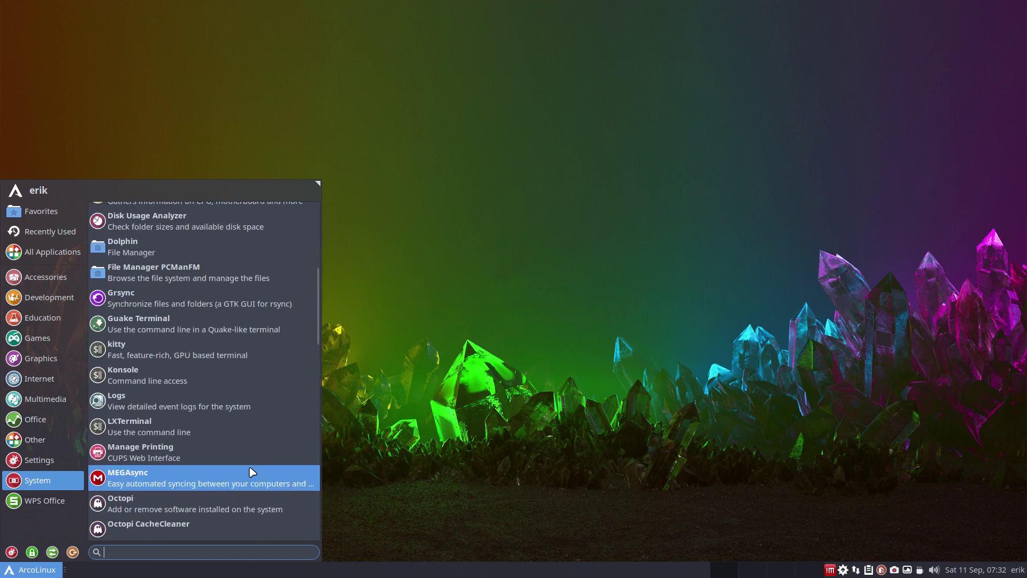
scroll(147, 521, "down", 4)
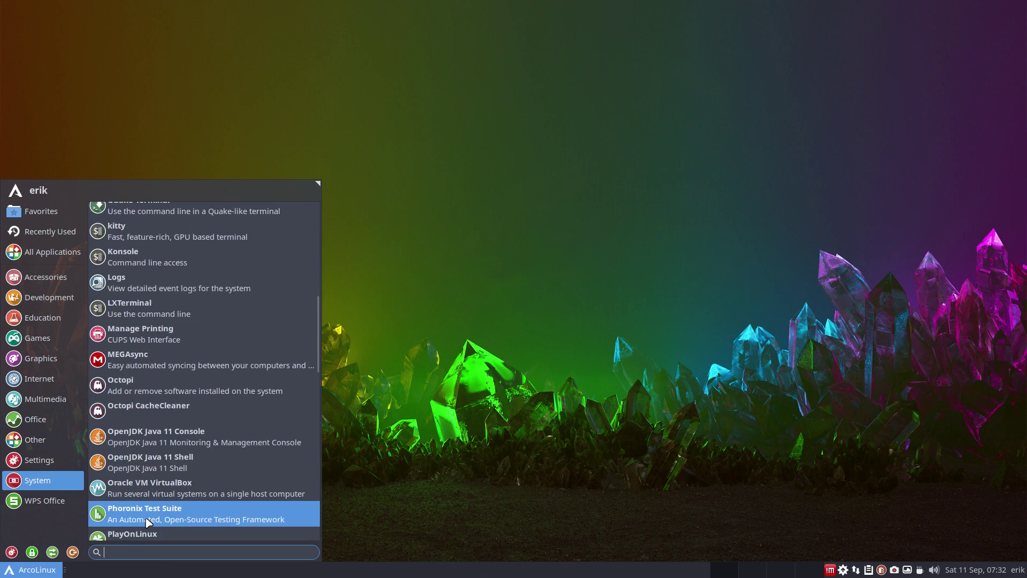
scroll(149, 521, "down", 3)
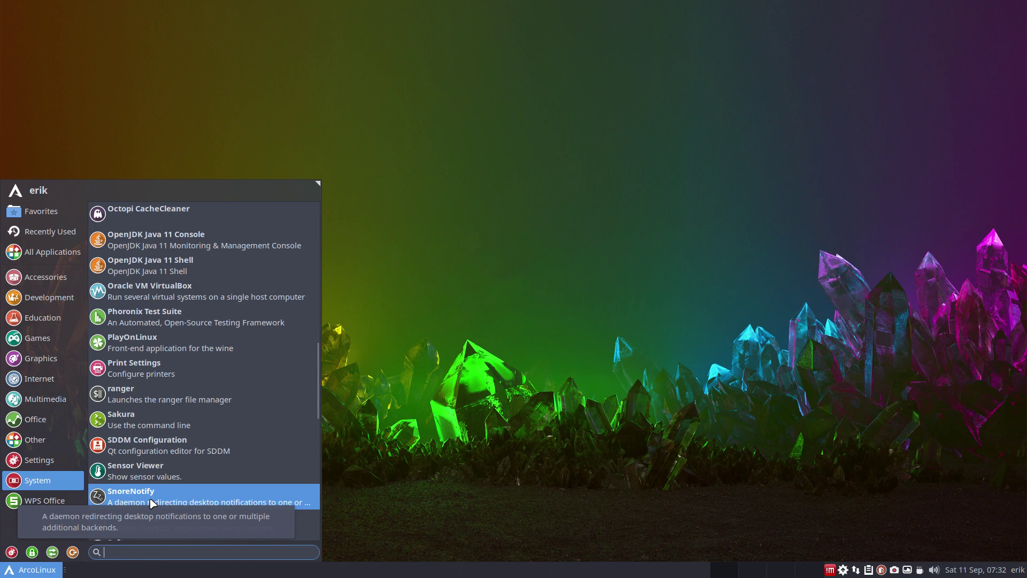
scroll(150, 500, "down", 4)
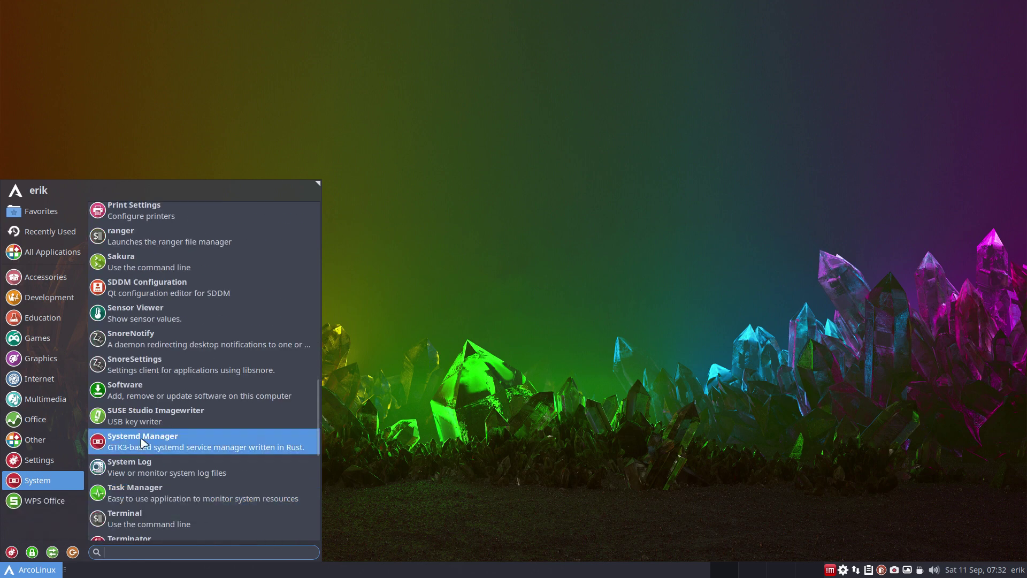
scroll(178, 480, "down", 4)
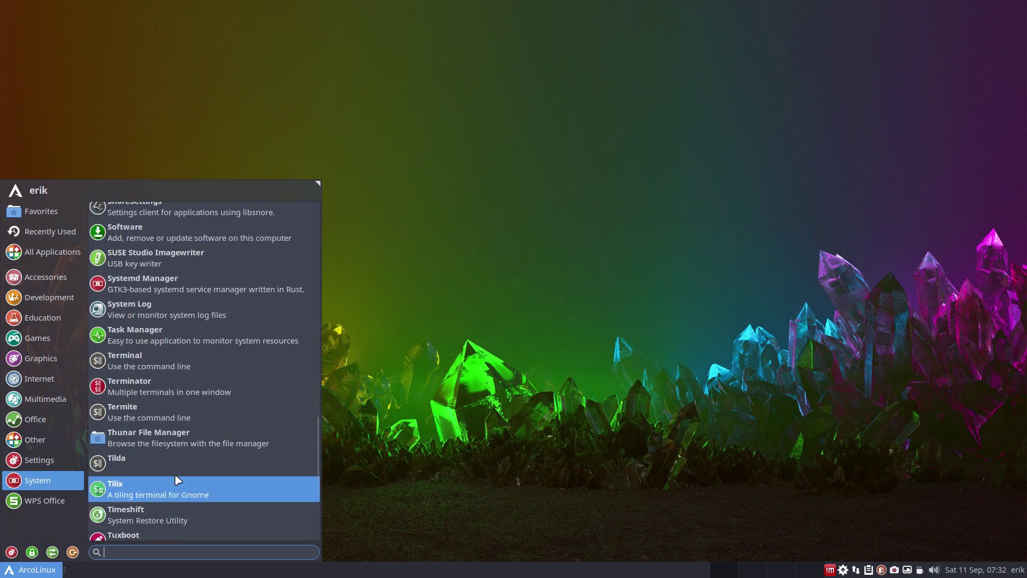
scroll(178, 481, "down", 1)
scroll(172, 521, "down", 4)
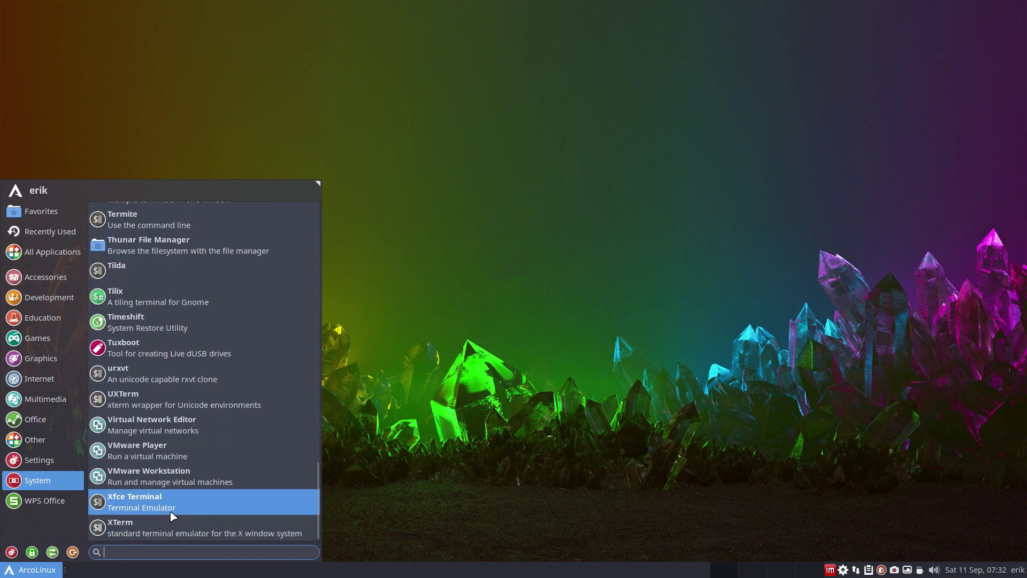
Step: Look through the Settings category of the application menu, from About Me to YAD settings
left_click(42, 459)
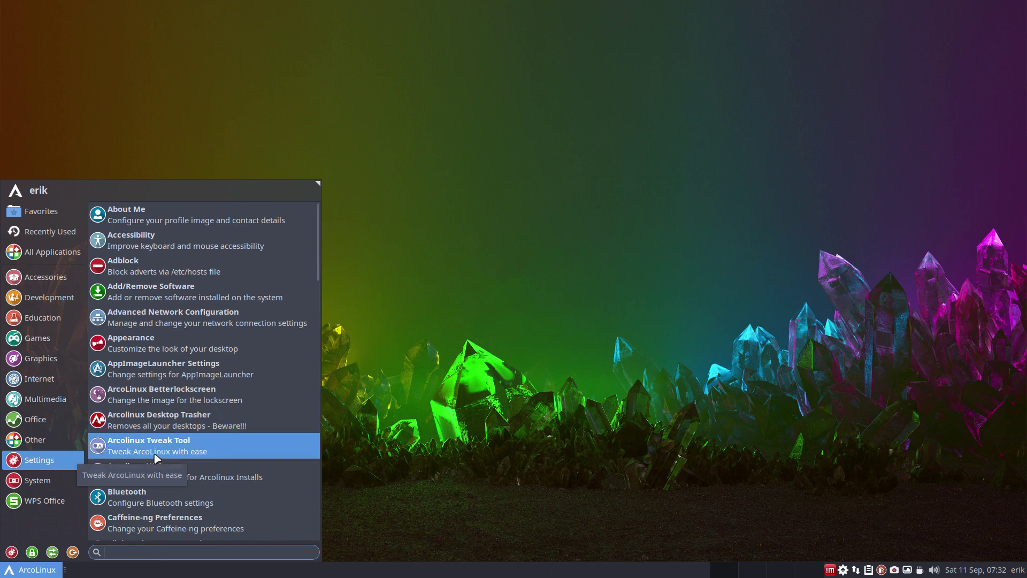
scroll(170, 477, "down", 3)
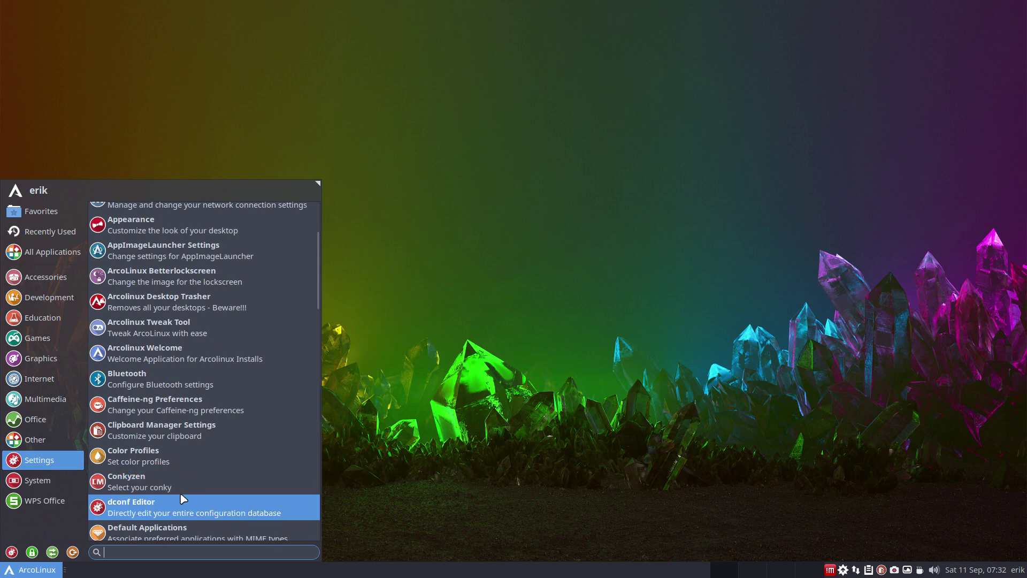
scroll(183, 499, "down", 5)
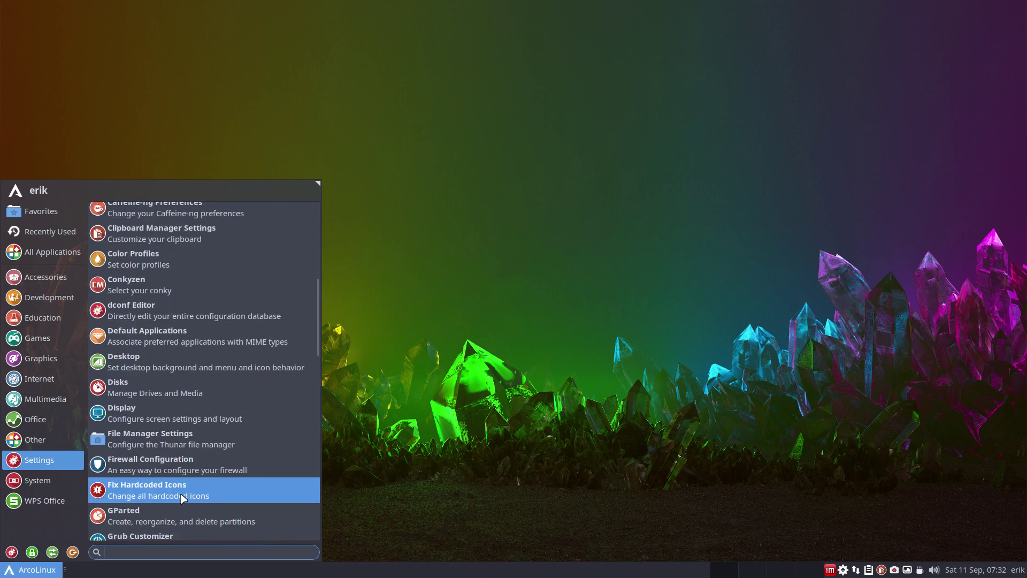
scroll(181, 497, "down", 5)
scroll(171, 491, "down", 3)
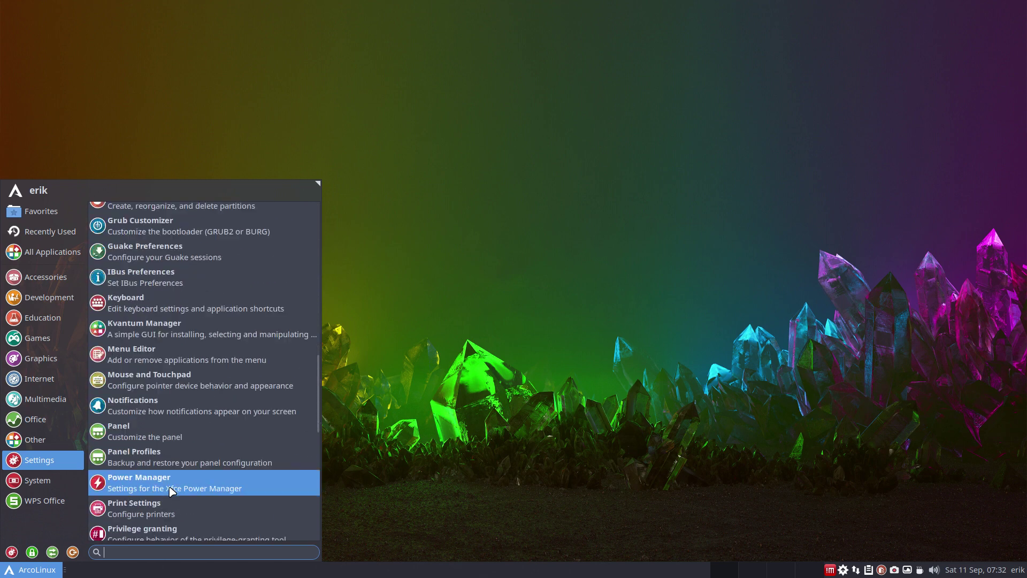
scroll(170, 490, "down", 3)
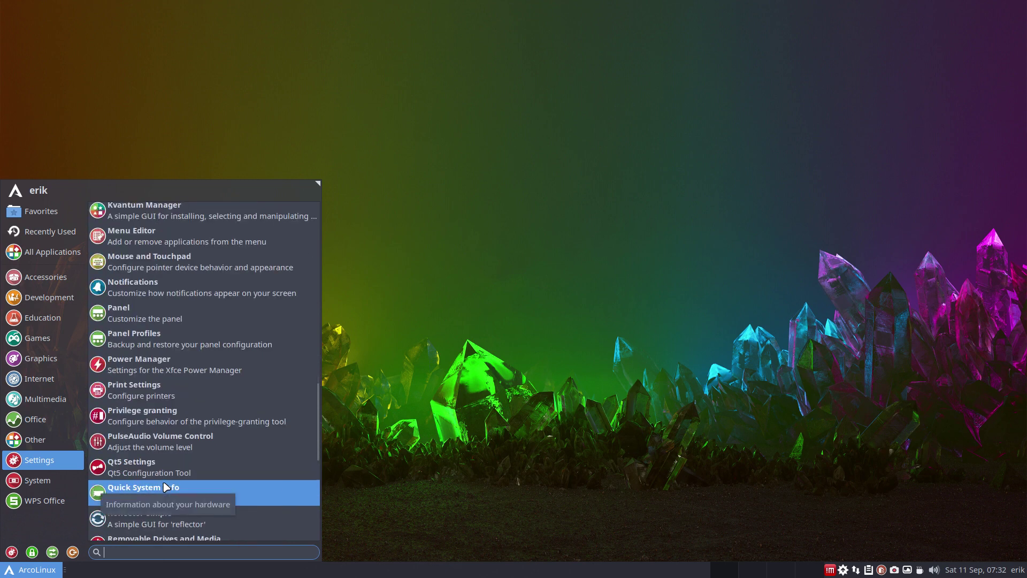
scroll(166, 487, "down", 4)
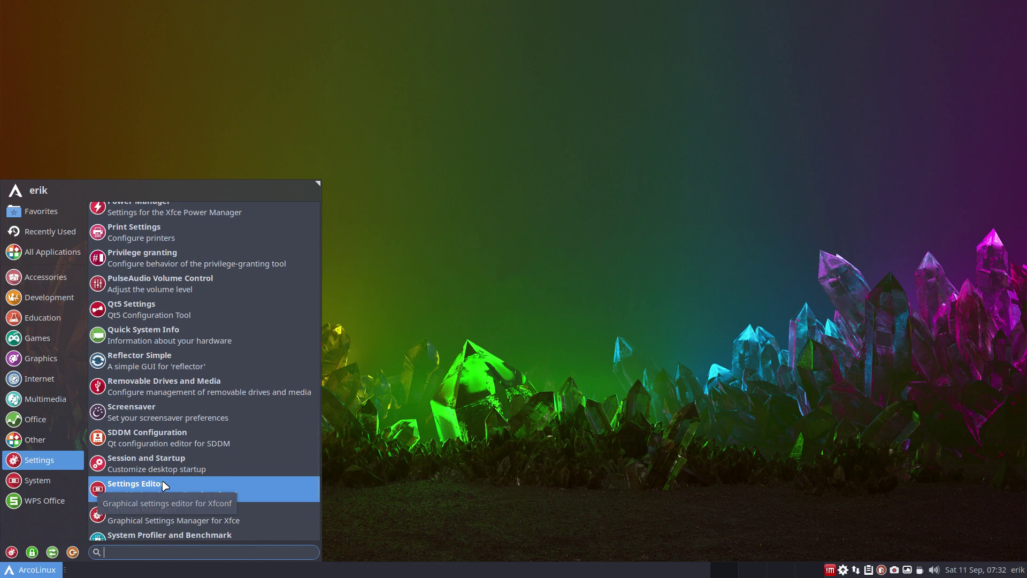
scroll(165, 486, "down", 2)
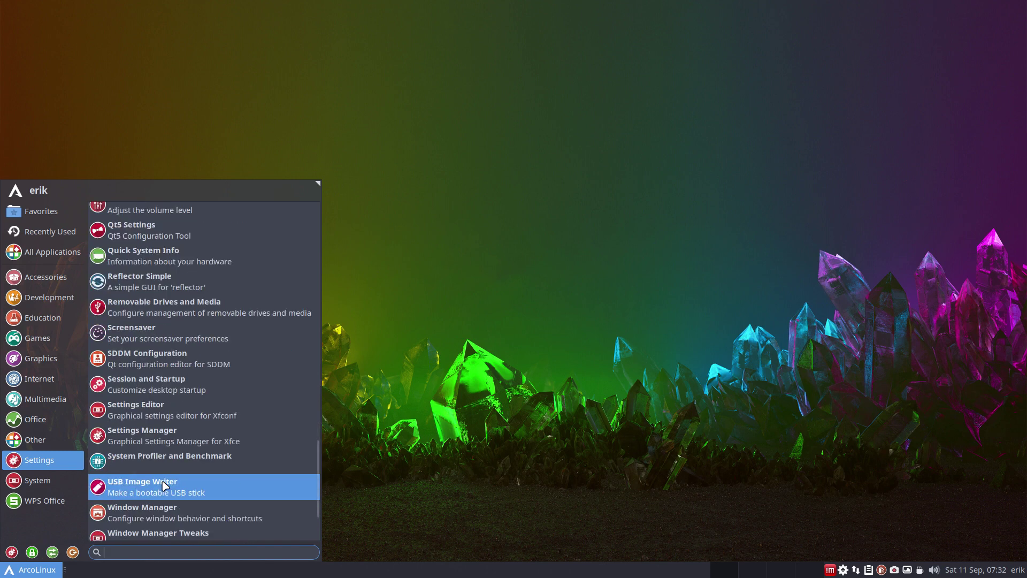
scroll(165, 485, "down", 3)
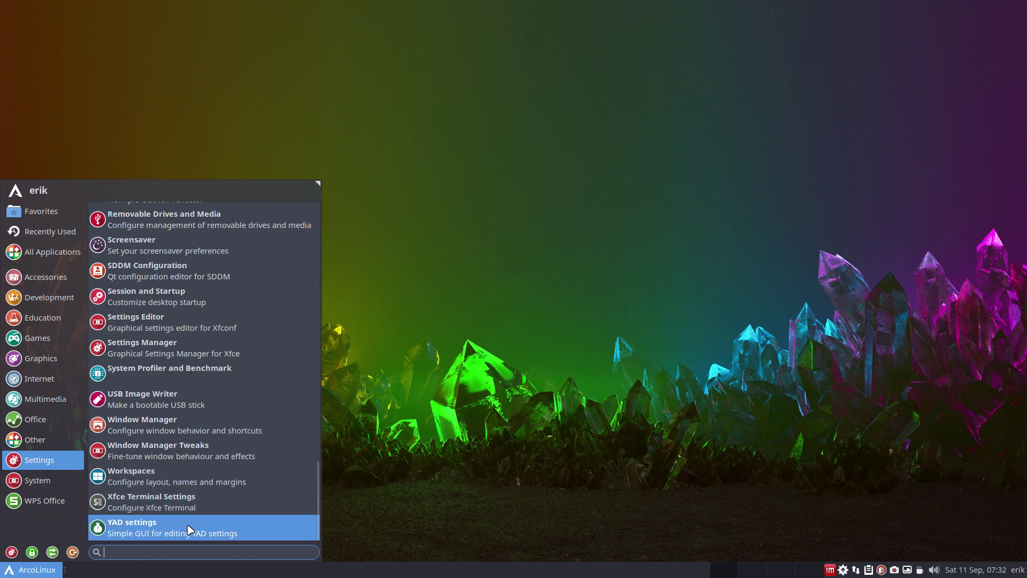
scroll(183, 425, "up", 5)
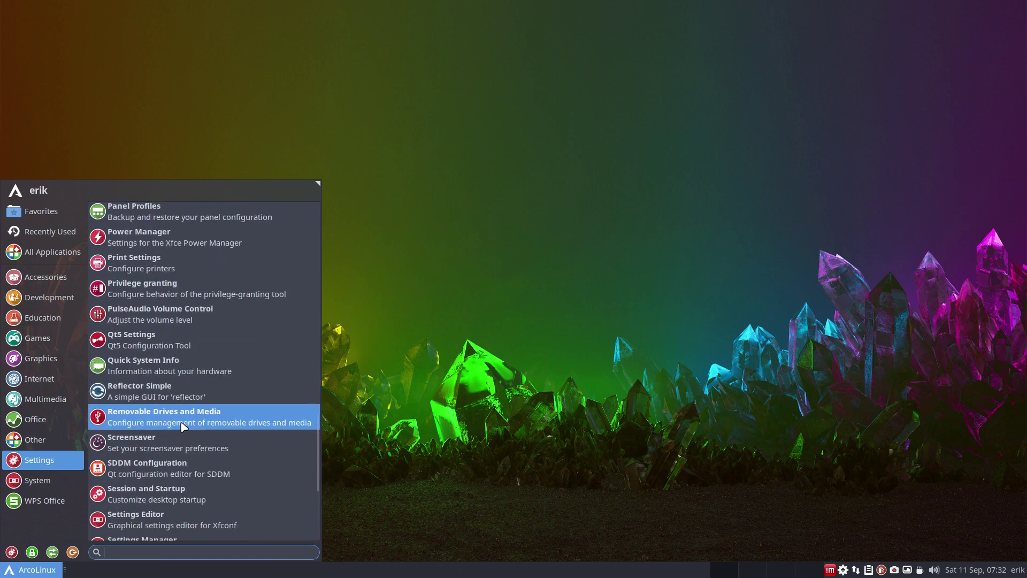
Step: Look back through the Settings category of the application menu, from Removable Drives and Media up to Adblock
scroll(184, 409, "up", 6)
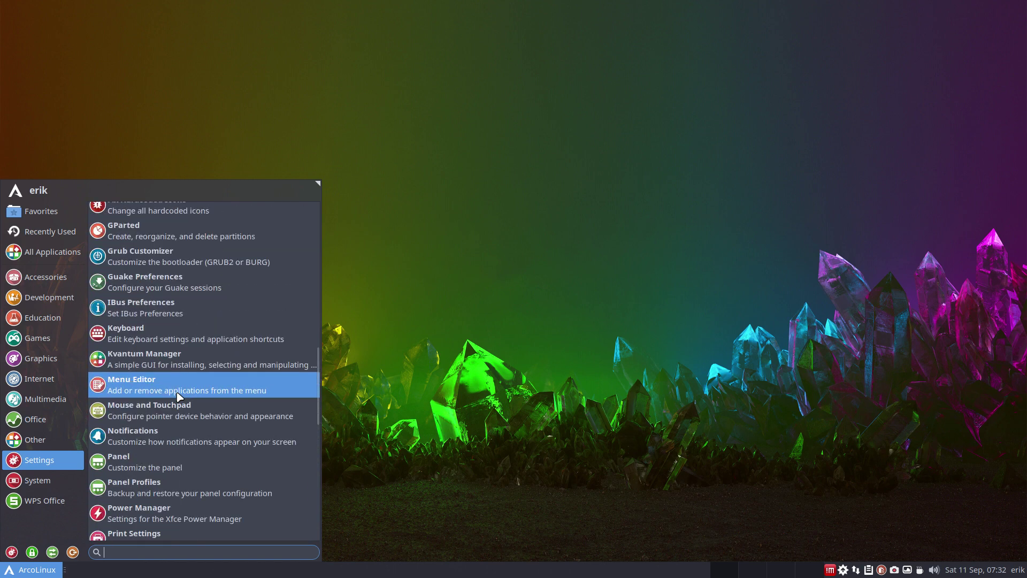
scroll(179, 396, "up", 3)
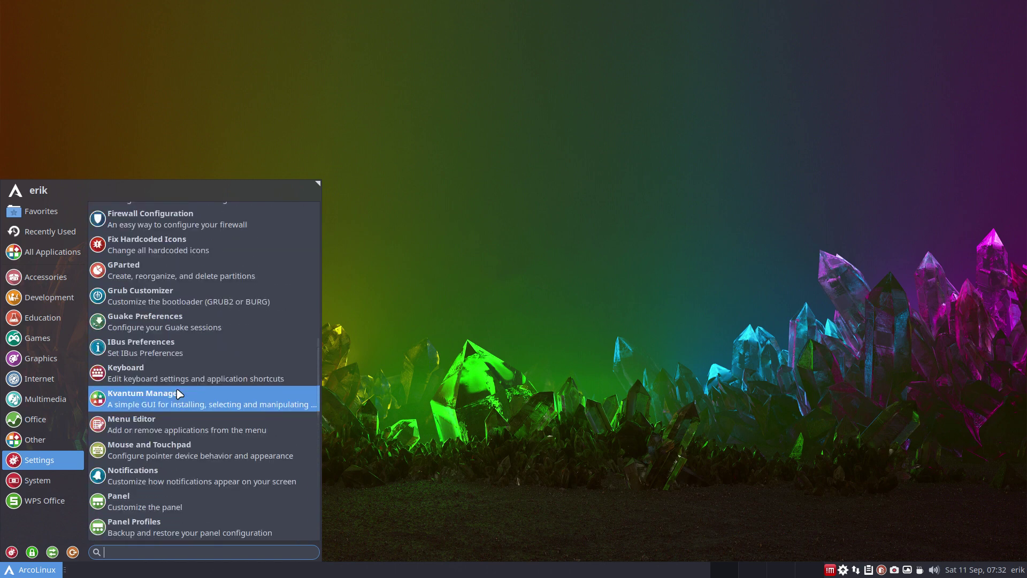
scroll(179, 393, "up", 8)
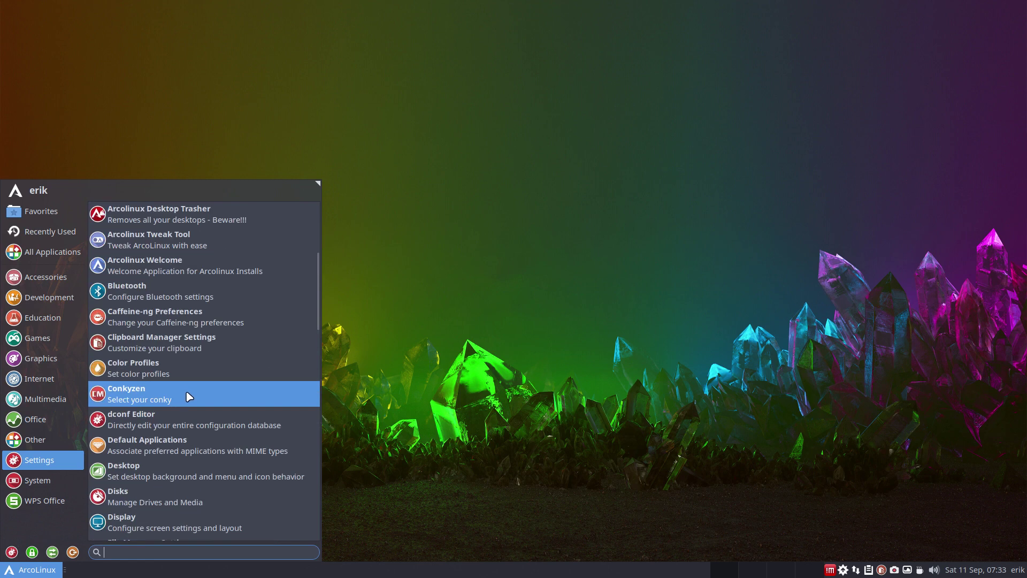
scroll(190, 386, "up", 1)
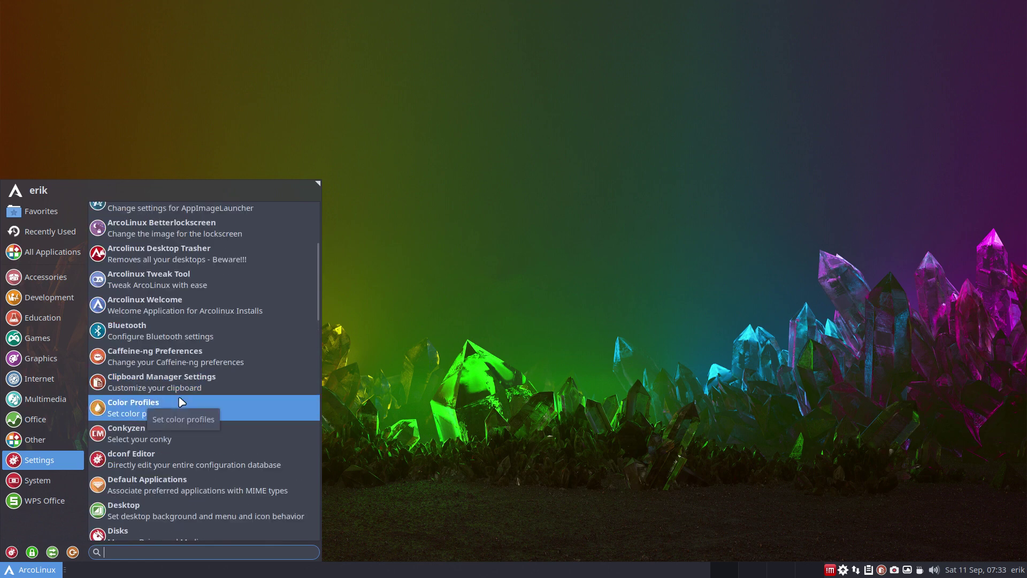
scroll(180, 403, "up", 3)
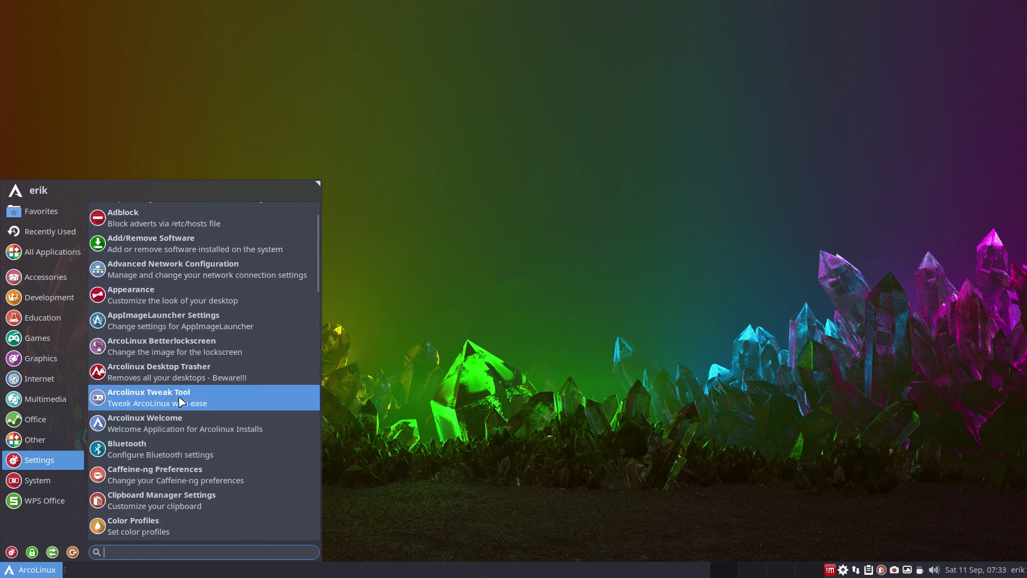
Step: Look through the Office category of the application menu, from AbiWord down to Xpdf
left_click(53, 437)
left_click(52, 423)
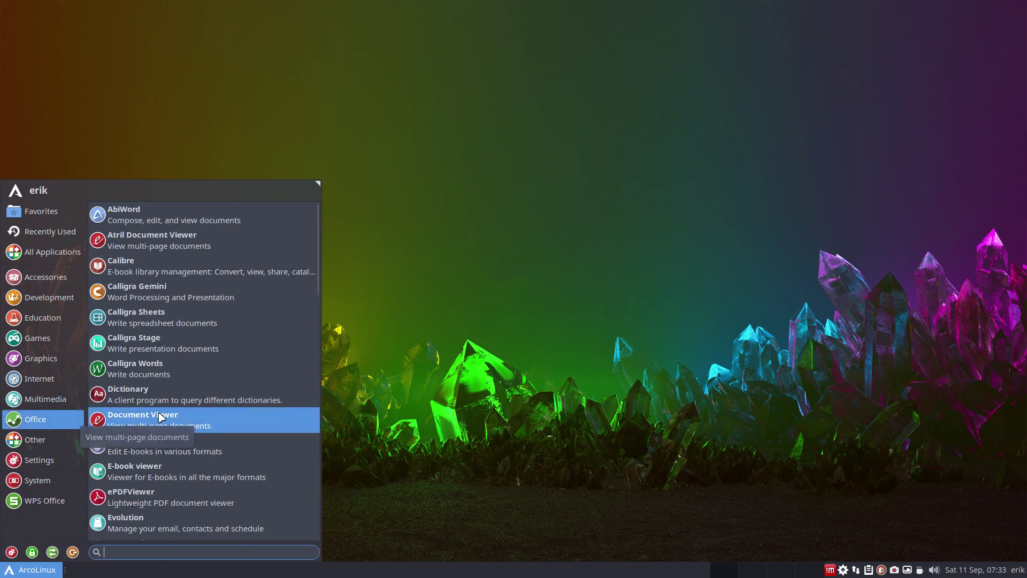
scroll(161, 417, "down", 3)
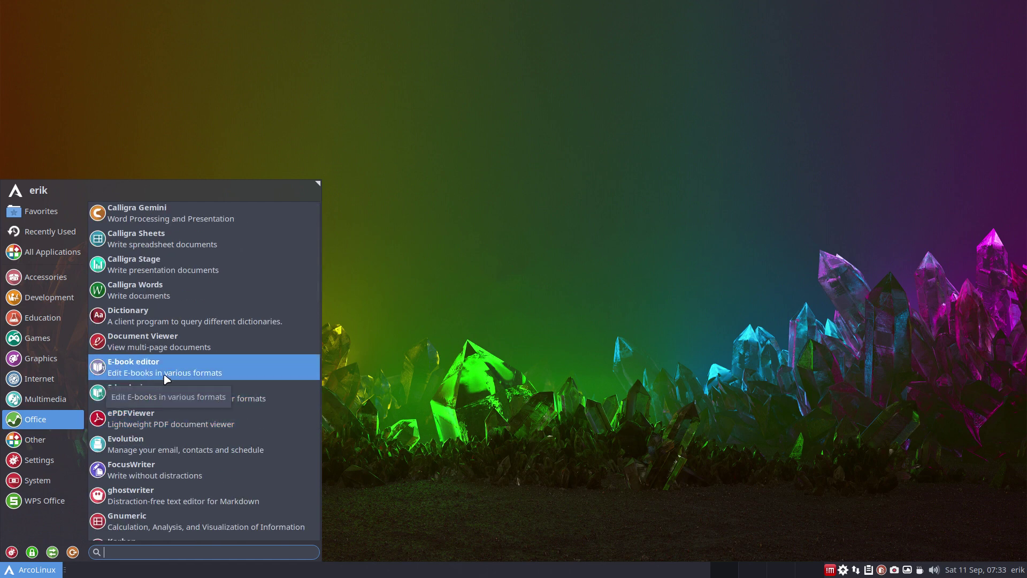
scroll(166, 379, "down", 2)
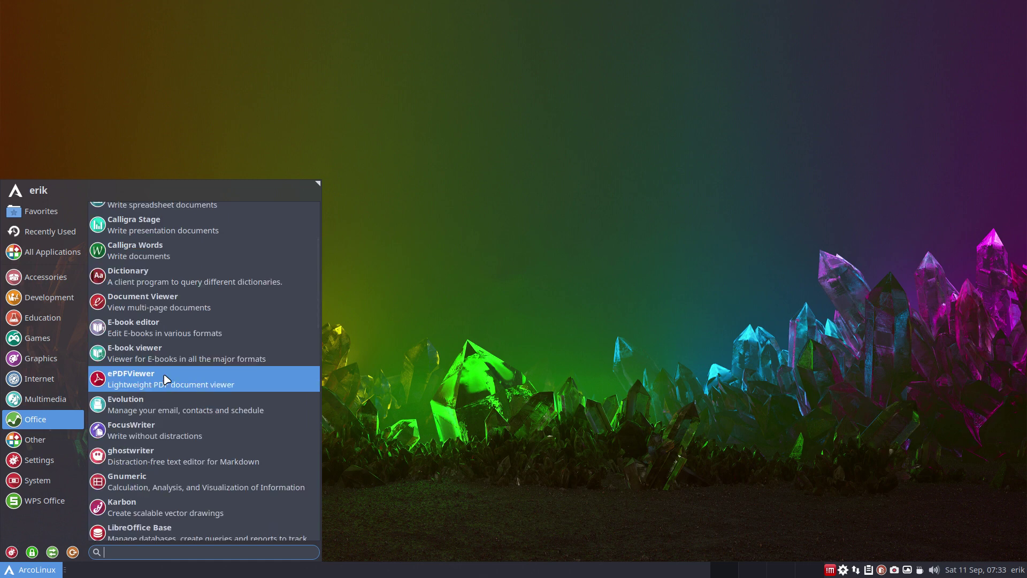
scroll(167, 379, "down", 6)
scroll(167, 380, "down", 2)
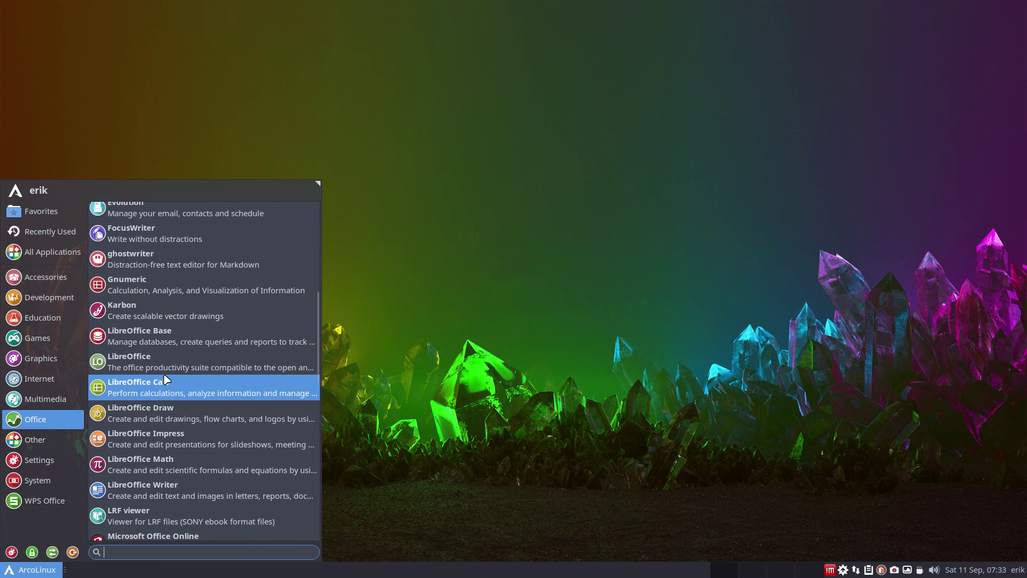
scroll(167, 379, "down", 6)
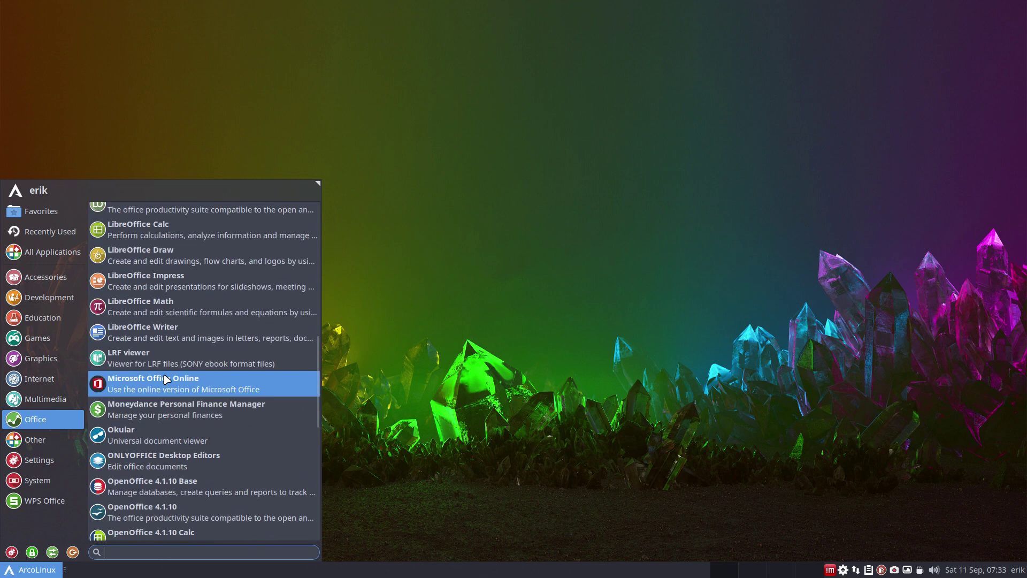
scroll(166, 379, "down", 14)
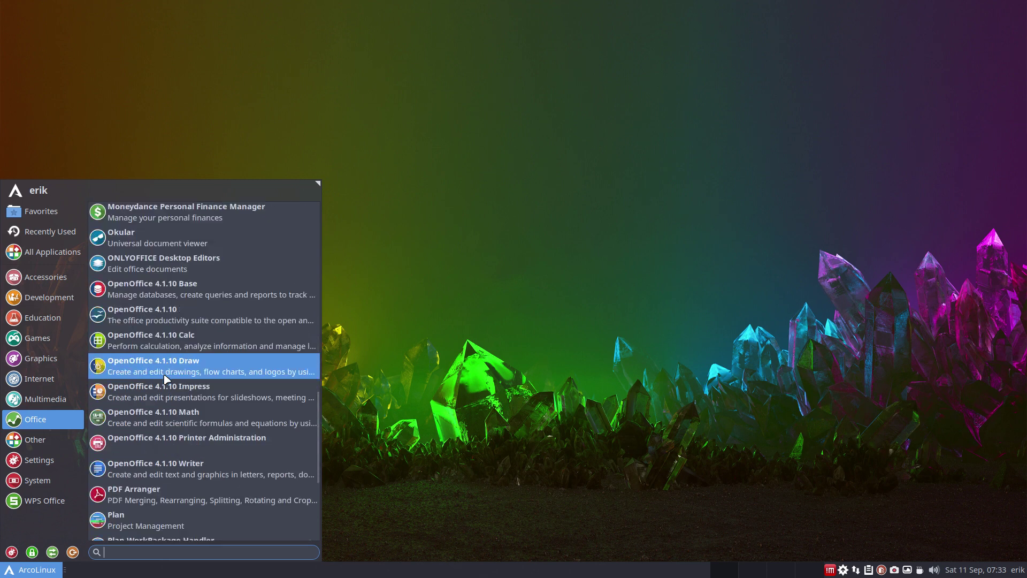
scroll(166, 379, "down", 2)
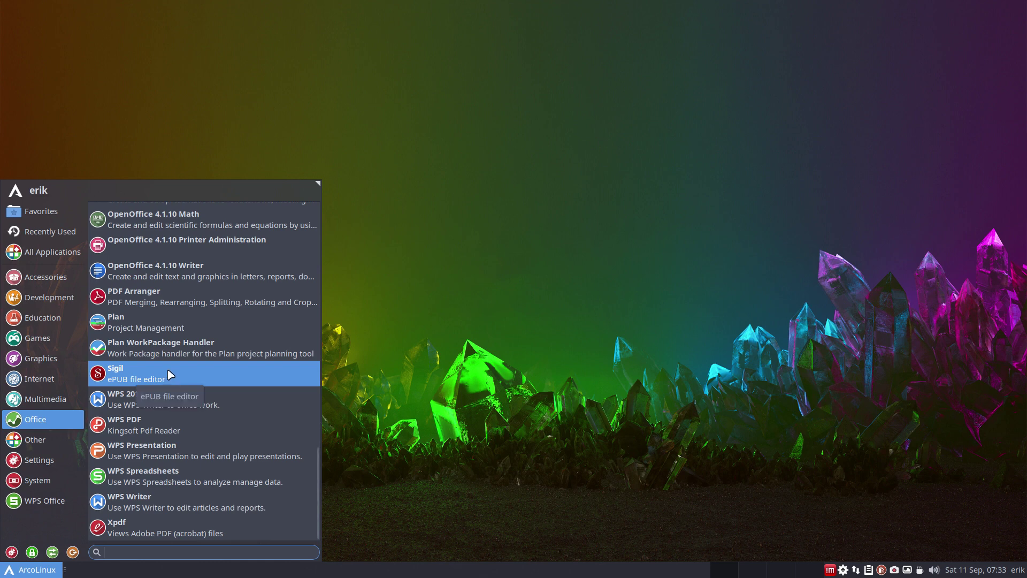
Step: Go back over the Office applications, from the OpenOffice and LibreOffice entries up to AbiWord
scroll(169, 375, "up", 2)
scroll(169, 373, "up", 6)
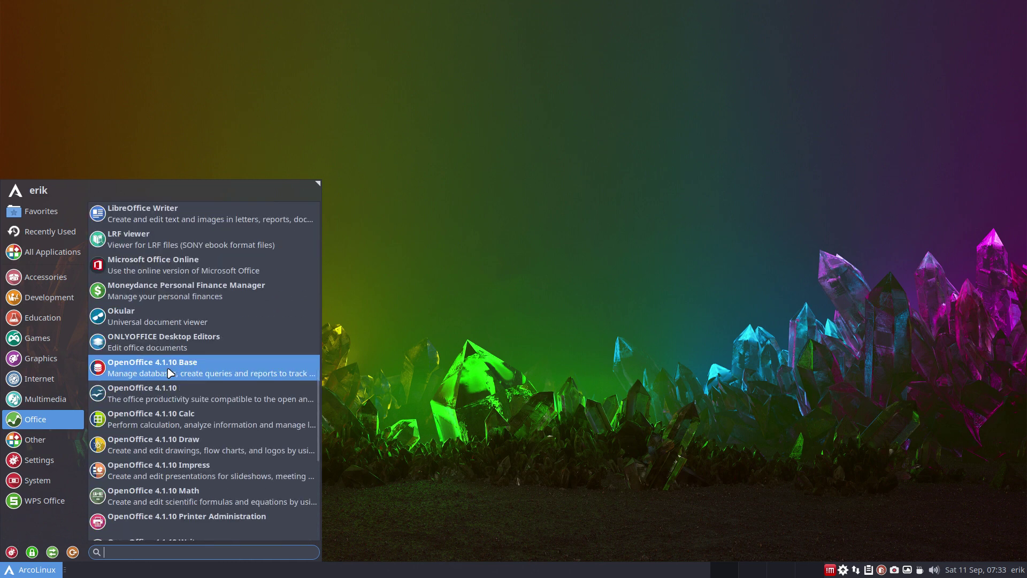
scroll(174, 363, "up", 2)
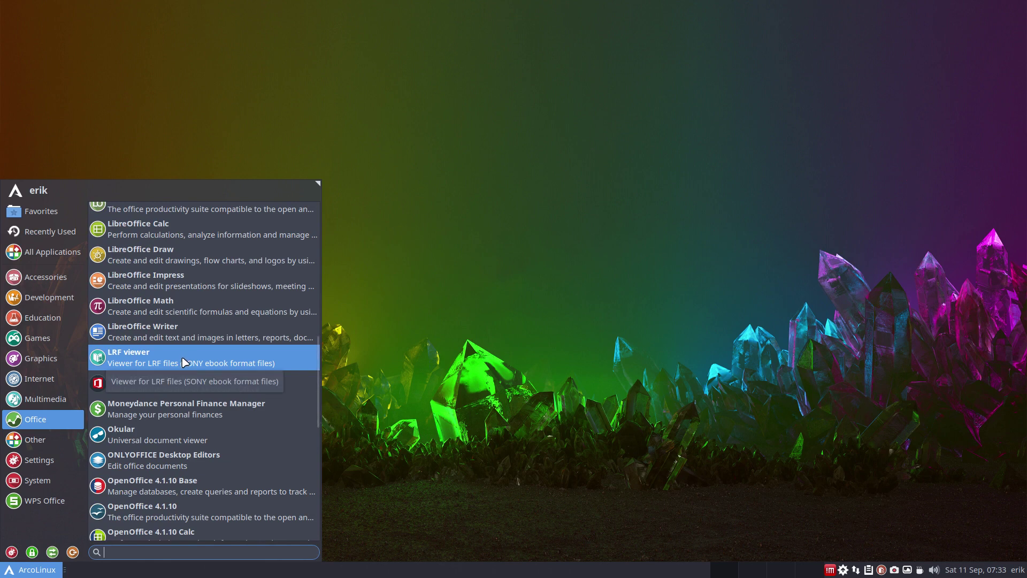
scroll(184, 363, "up", 5)
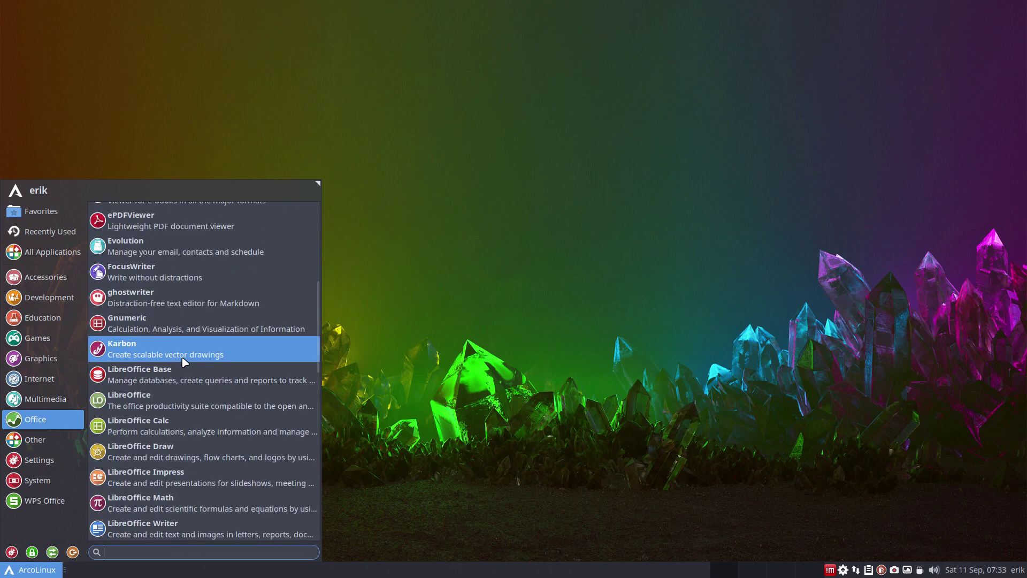
scroll(184, 362, "up", 4)
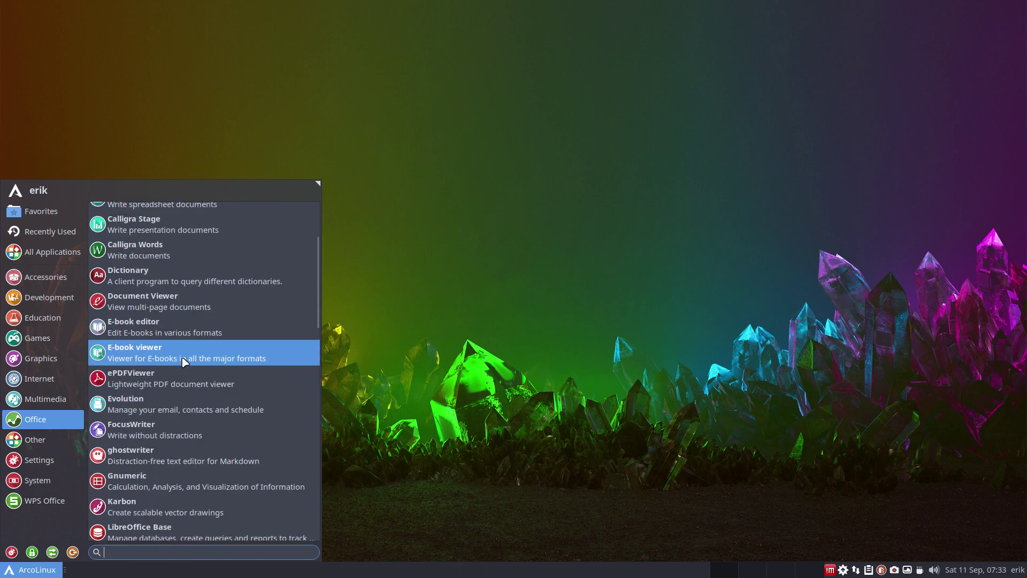
scroll(183, 363, "up", 1)
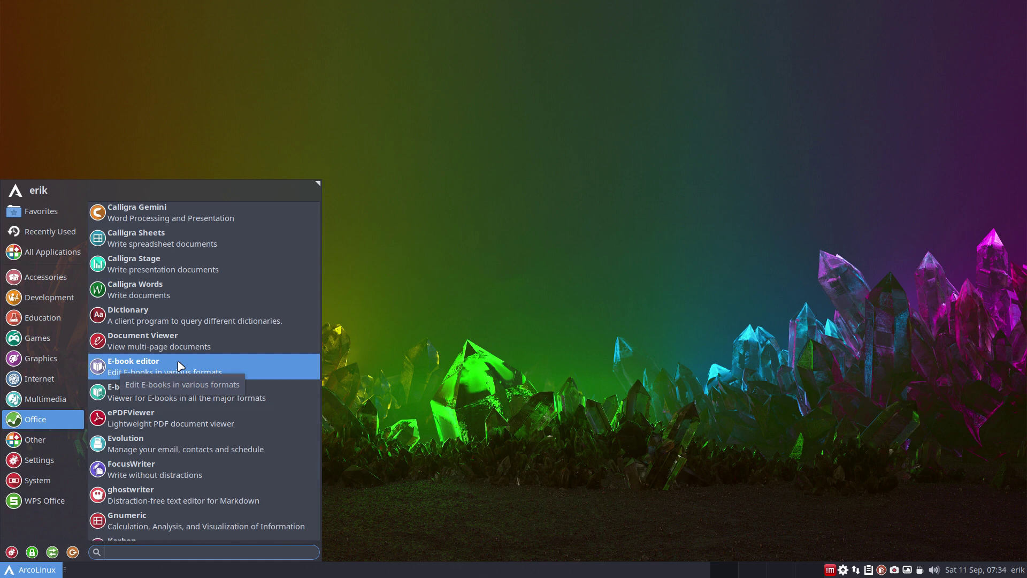
scroll(182, 358, "up", 2)
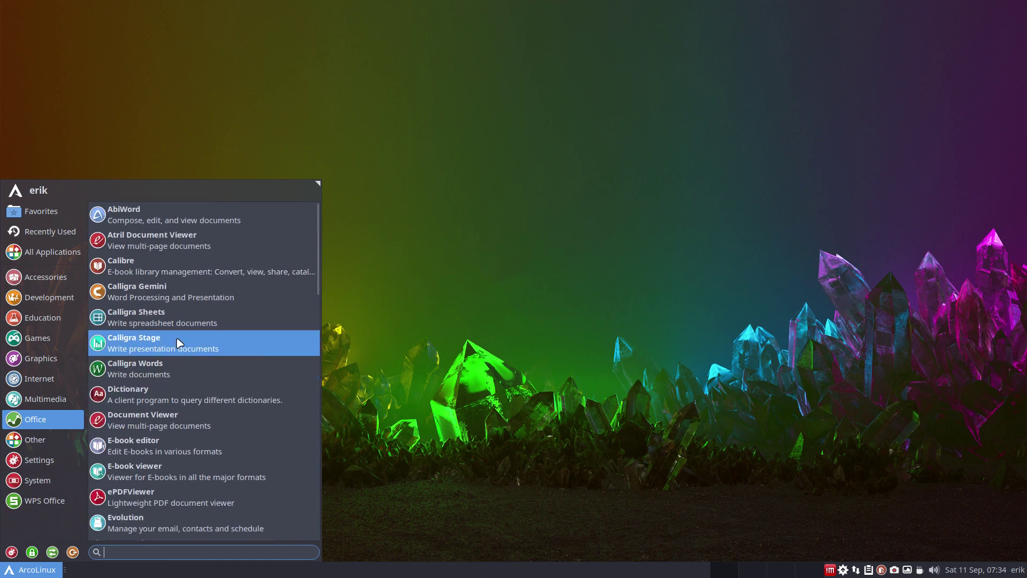
Step: Look through the Multimedia category from Amarok to Xfburn and return to the start of its list
left_click(16, 398)
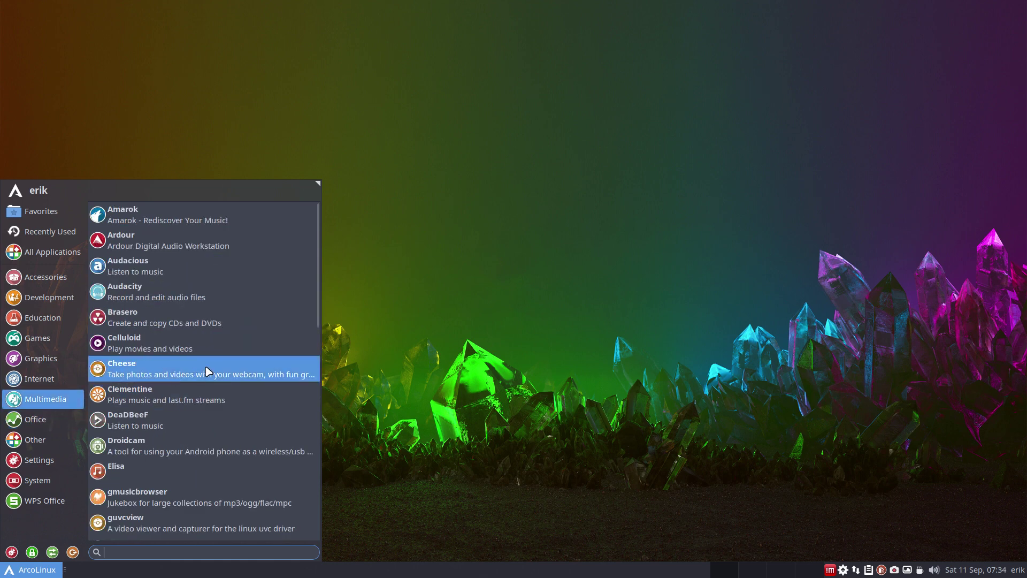
scroll(209, 371, "down", 3)
scroll(208, 370, "down", 7)
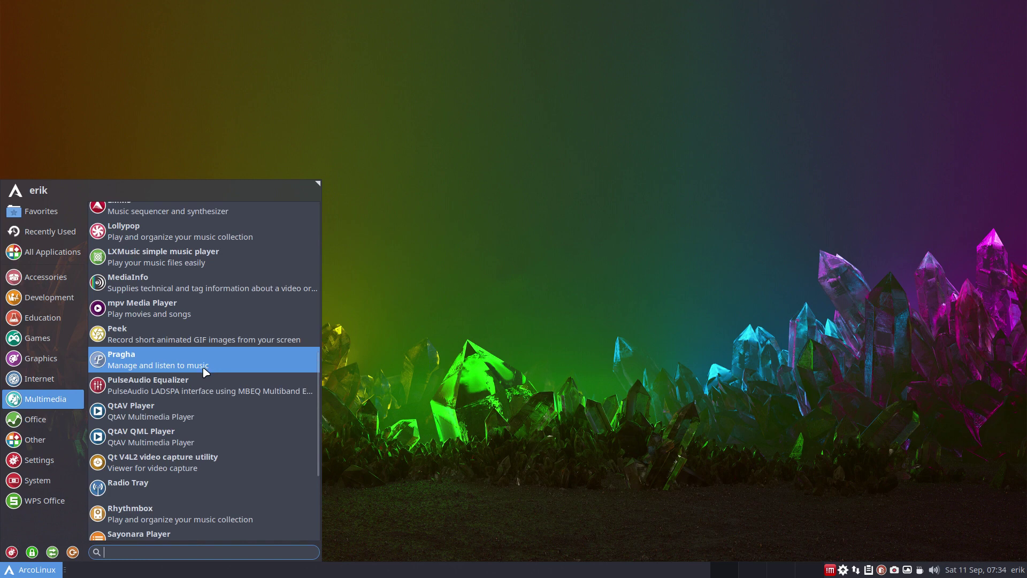
scroll(209, 371, "down", 5)
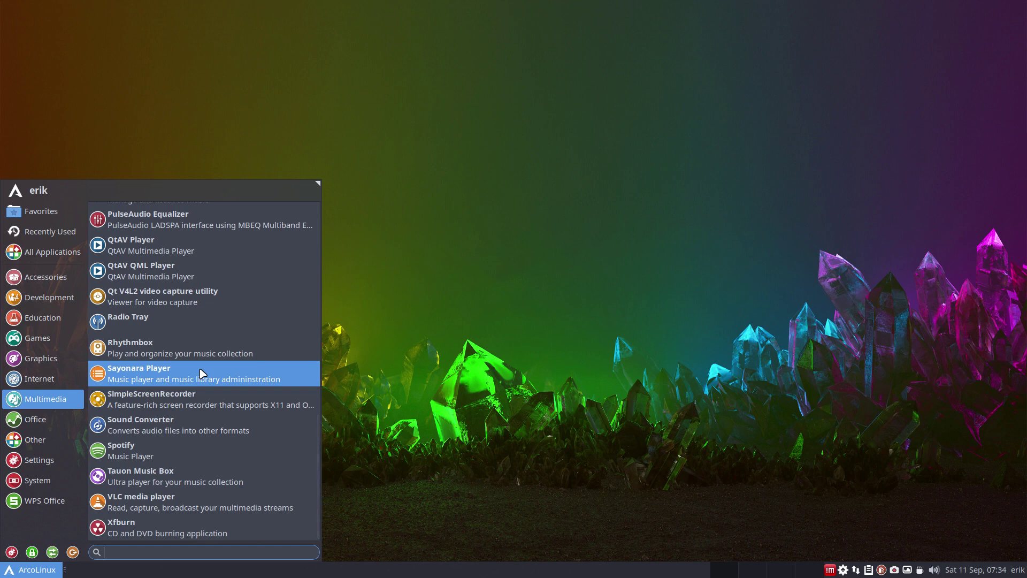
scroll(203, 373, "up", 4)
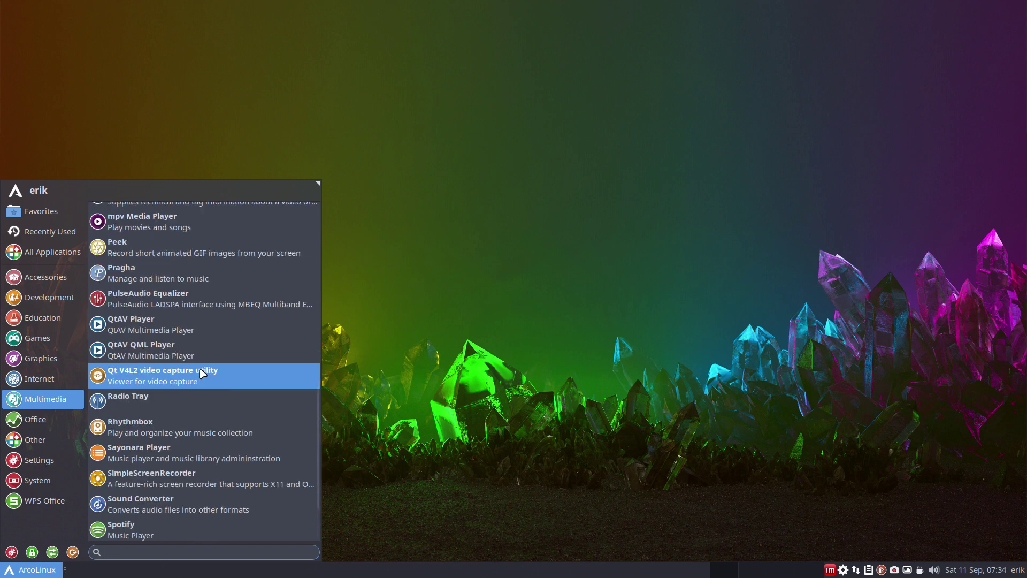
scroll(203, 373, "up", 3)
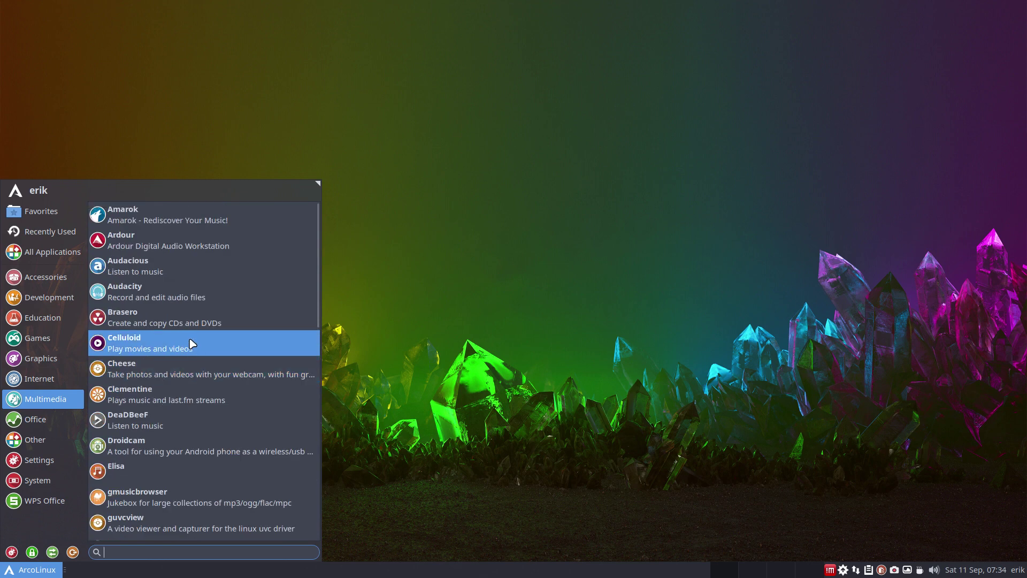
Step: Look through the Internet category of the application menu, from Airdroid down to Zoom
left_click(40, 379)
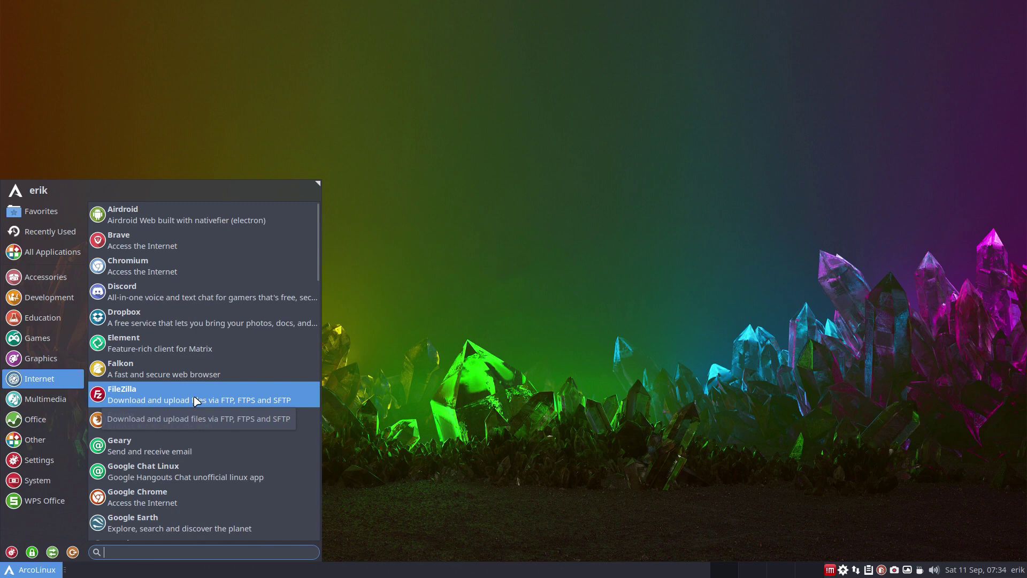
scroll(196, 401, "down", 5)
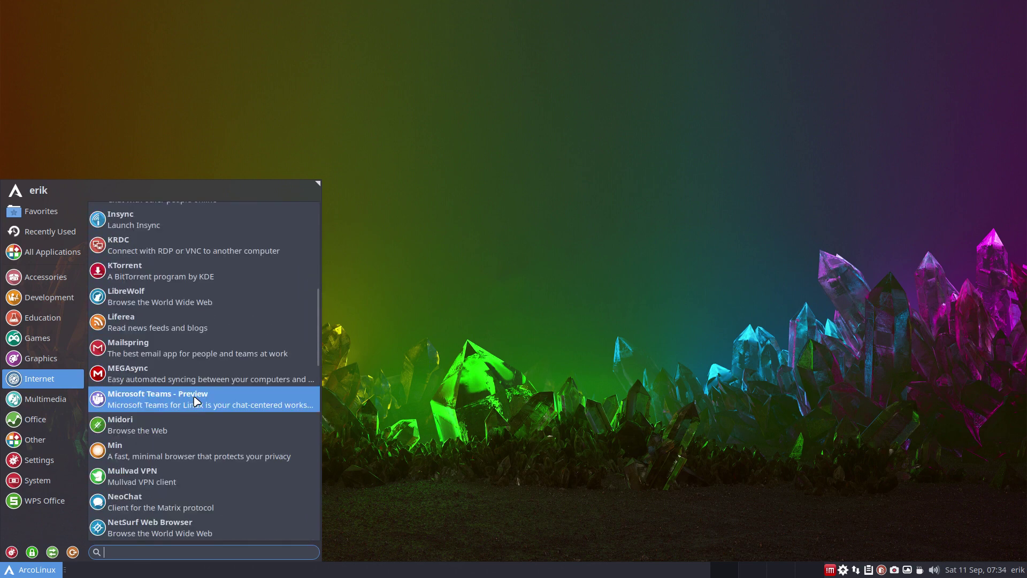
scroll(197, 401, "down", 5)
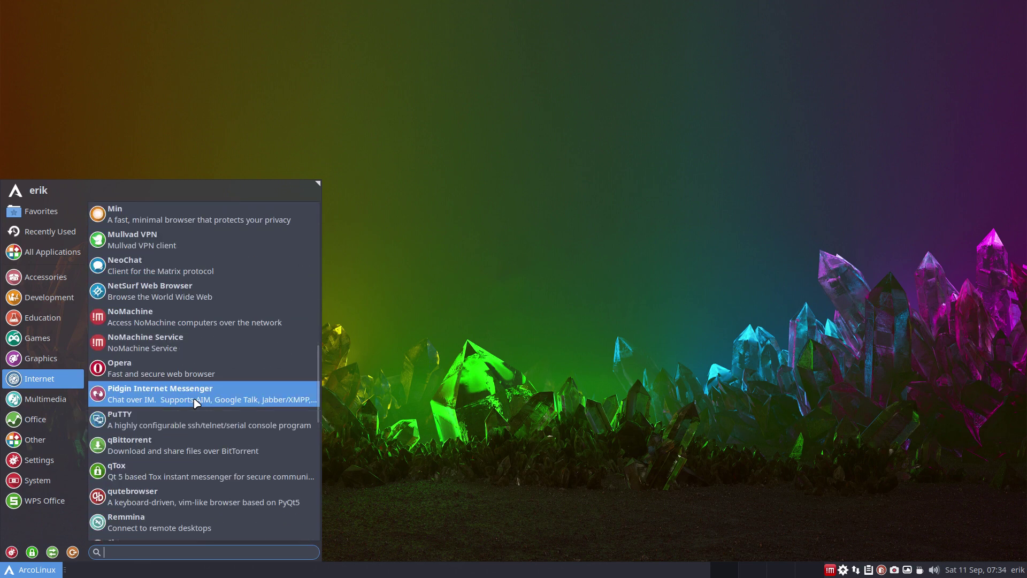
scroll(196, 402, "down", 5)
scroll(197, 402, "down", 5)
scroll(196, 404, "down", 3)
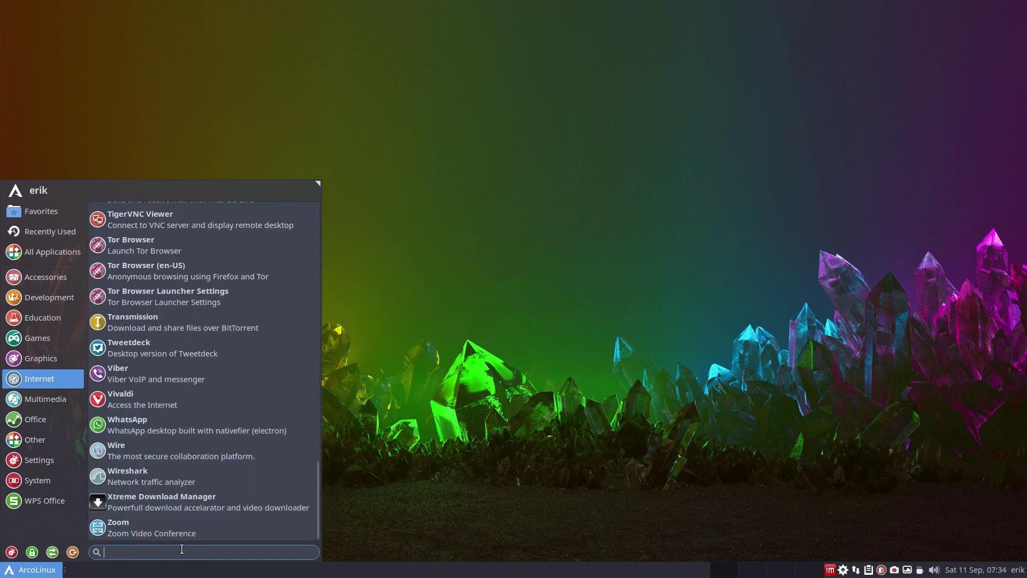
Step: Glance at the Graphics and WPS Office categories and recheck the end of the Internet list around Xtreme Download Manager
left_click(40, 358)
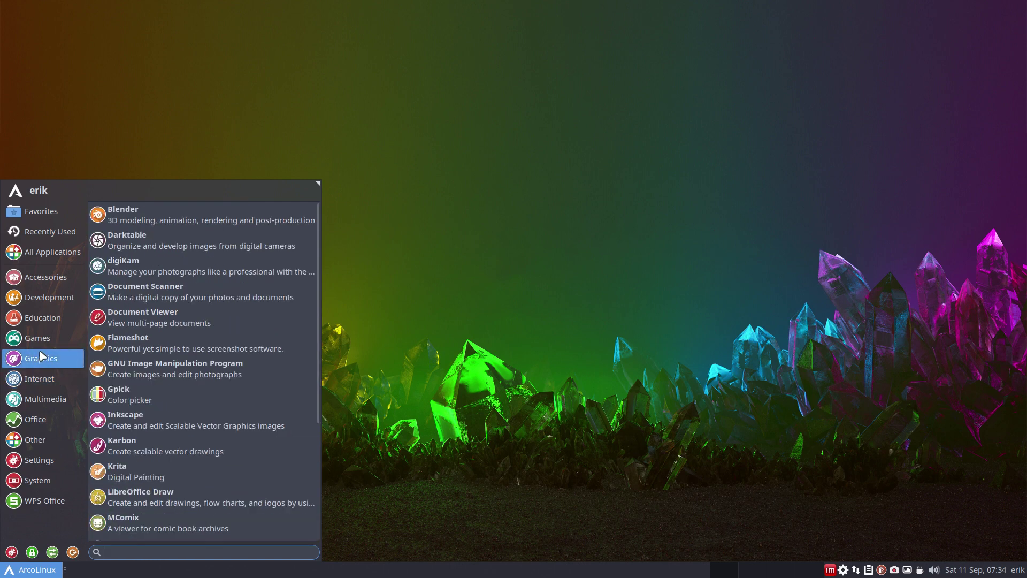
left_click(44, 379)
scroll(193, 419, "down", 10)
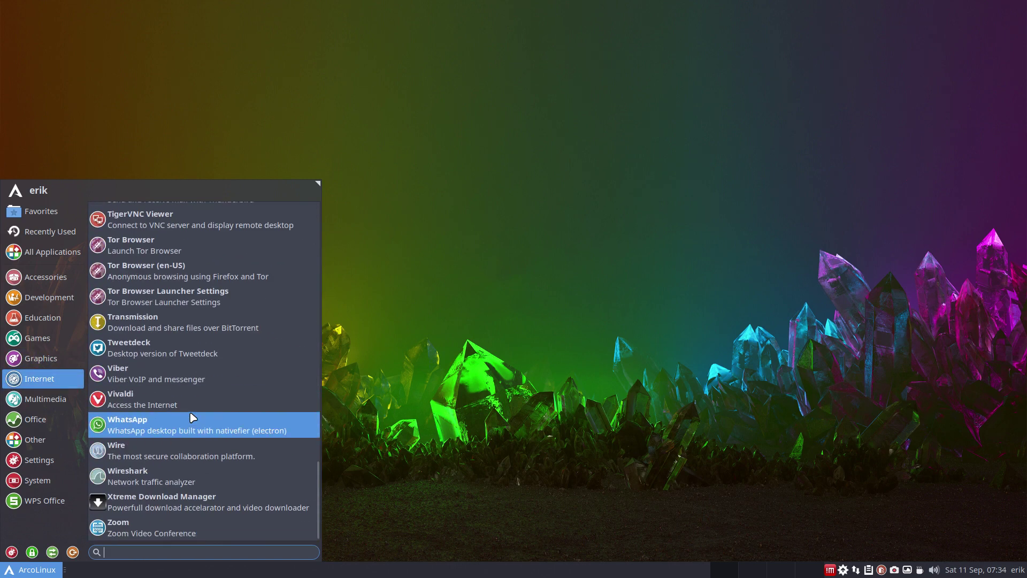
left_click(48, 500)
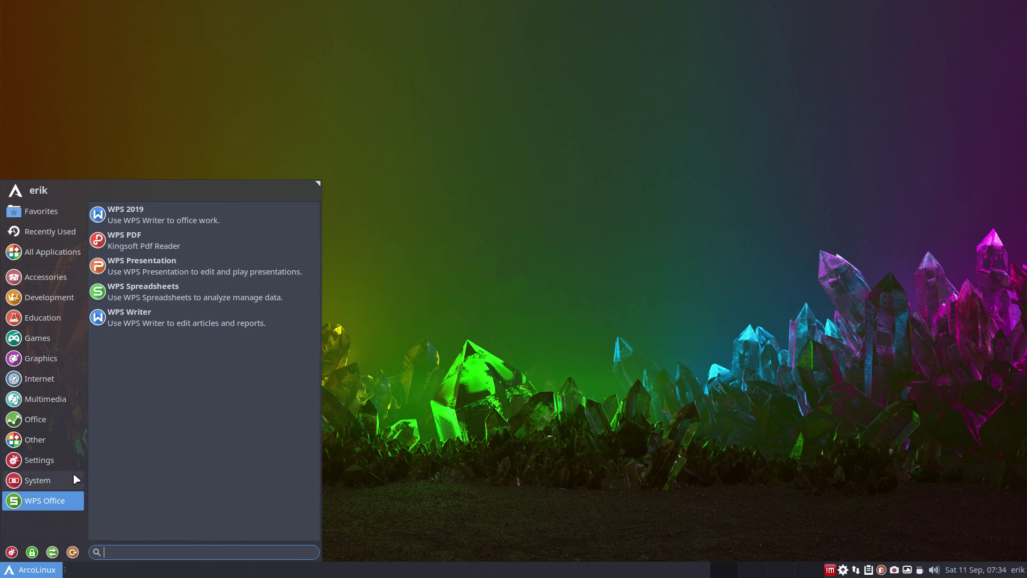
left_click(55, 379)
scroll(123, 448, "down", 10)
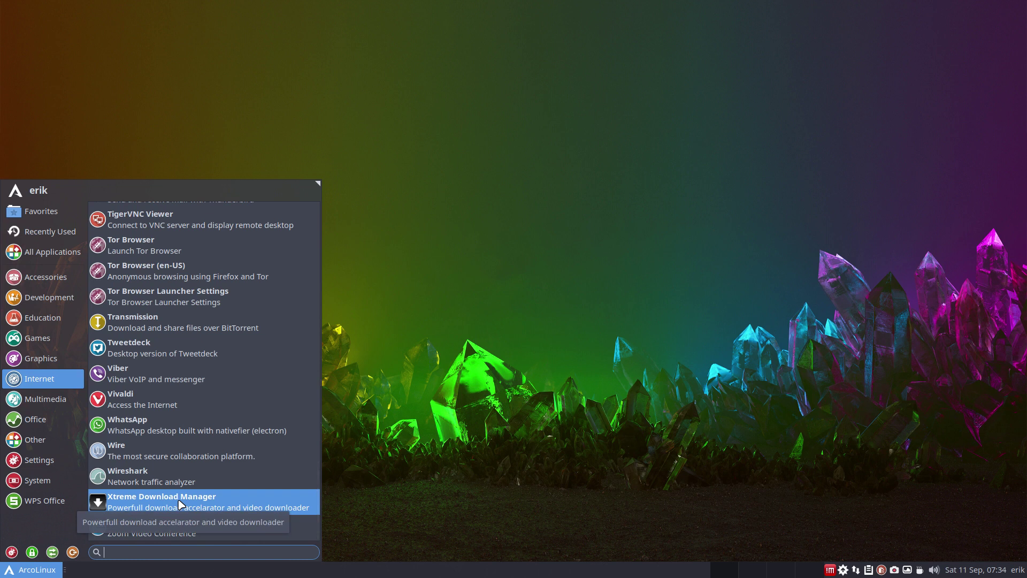
Step: Look over the Graphics, Games and Development categories, going through Development down to Visual Studio Code
left_click(11, 358)
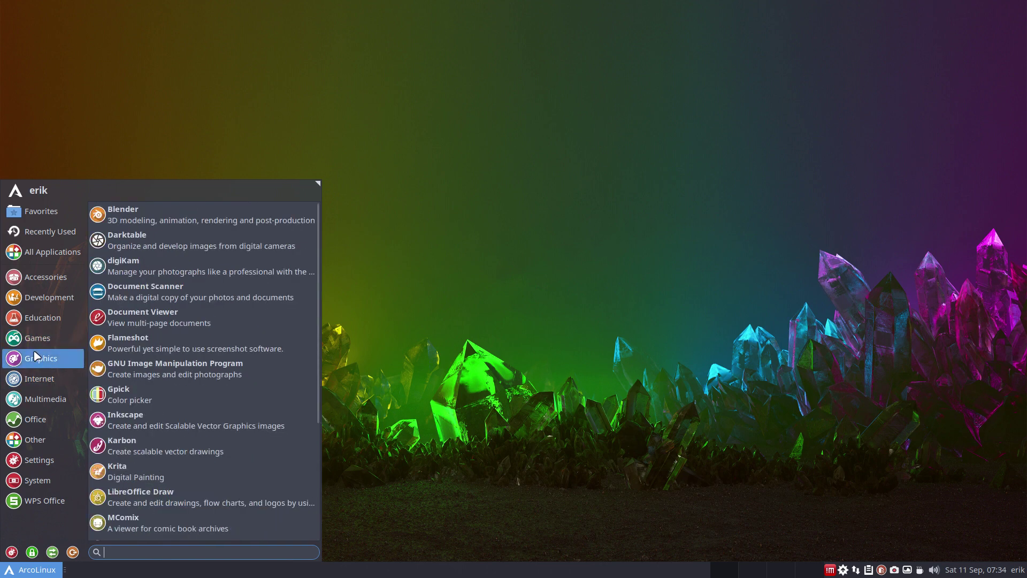
scroll(139, 353, "down", 4)
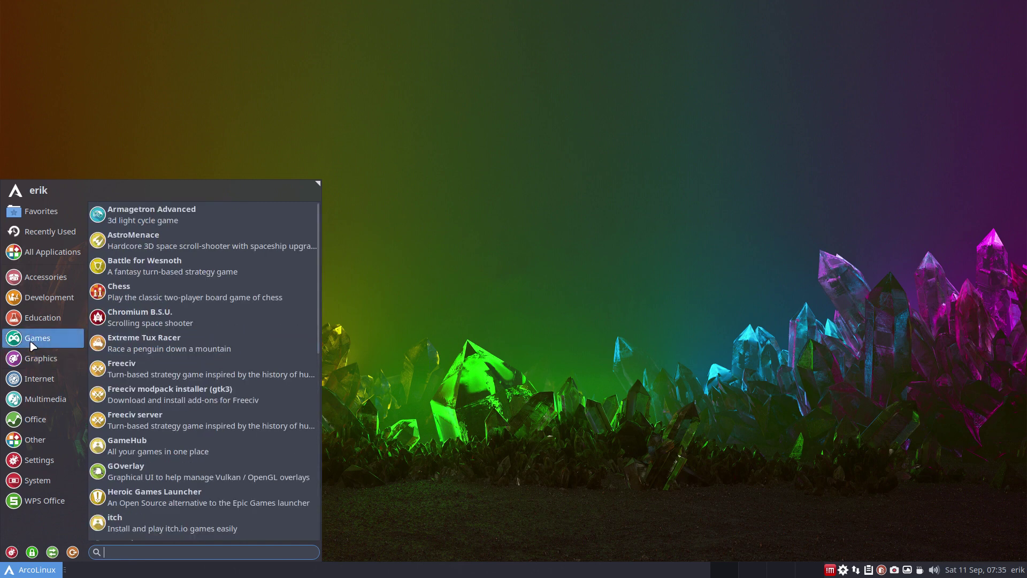
mouse_move(47, 322)
mouse_move(48, 300)
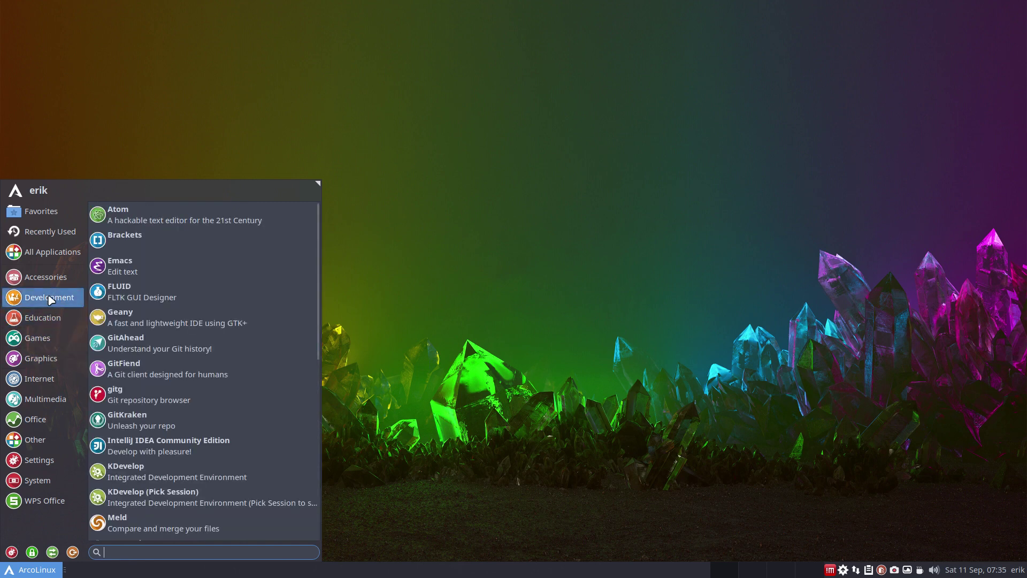
scroll(233, 360, "down", 1)
scroll(234, 362, "down", 5)
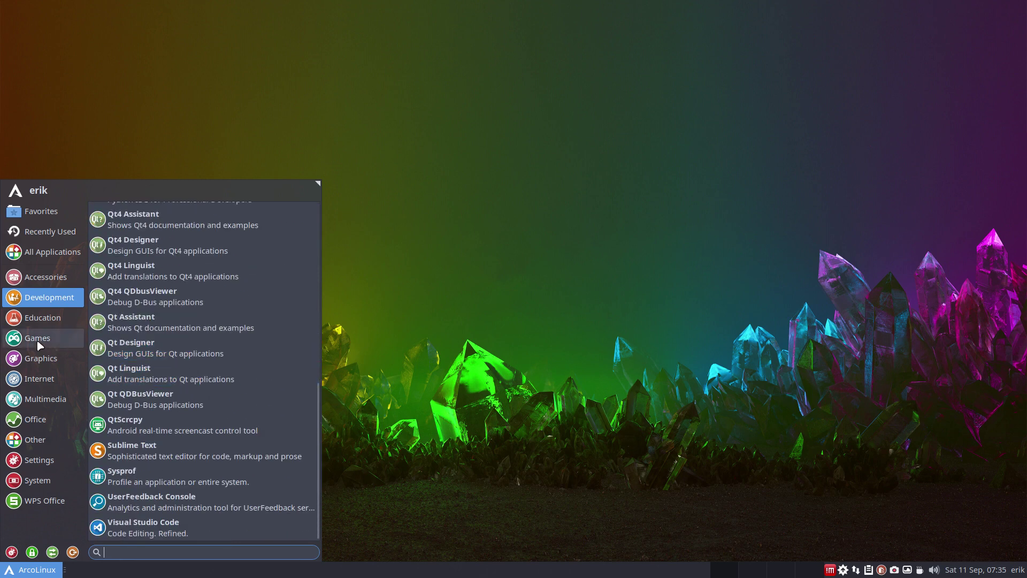
Step: Look through the Accessories category of the application menu from Albert down to Yin & Yang, glancing briefly at Development
mouse_move(48, 281)
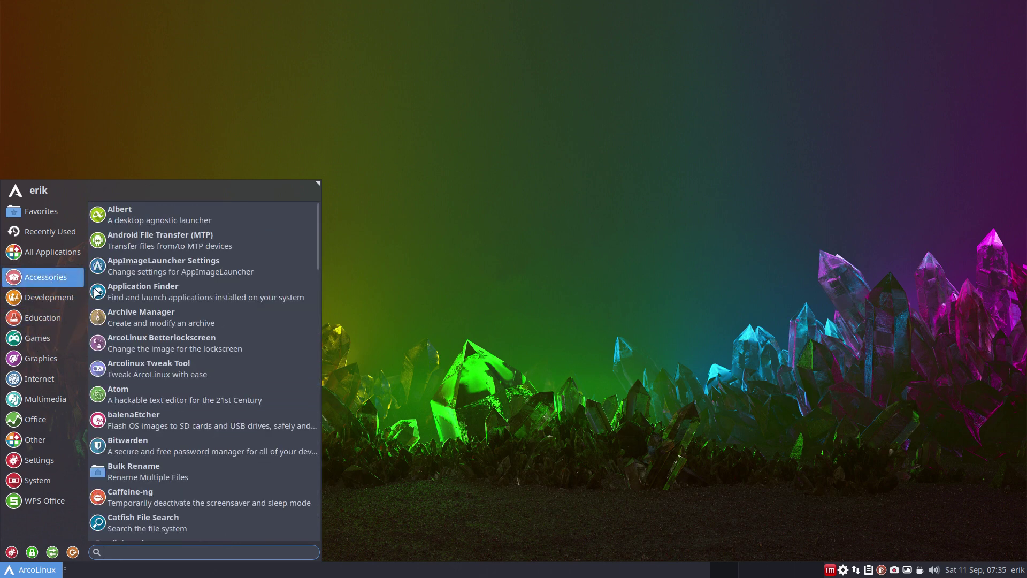
scroll(232, 429, "down", 5)
scroll(231, 429, "down", 5)
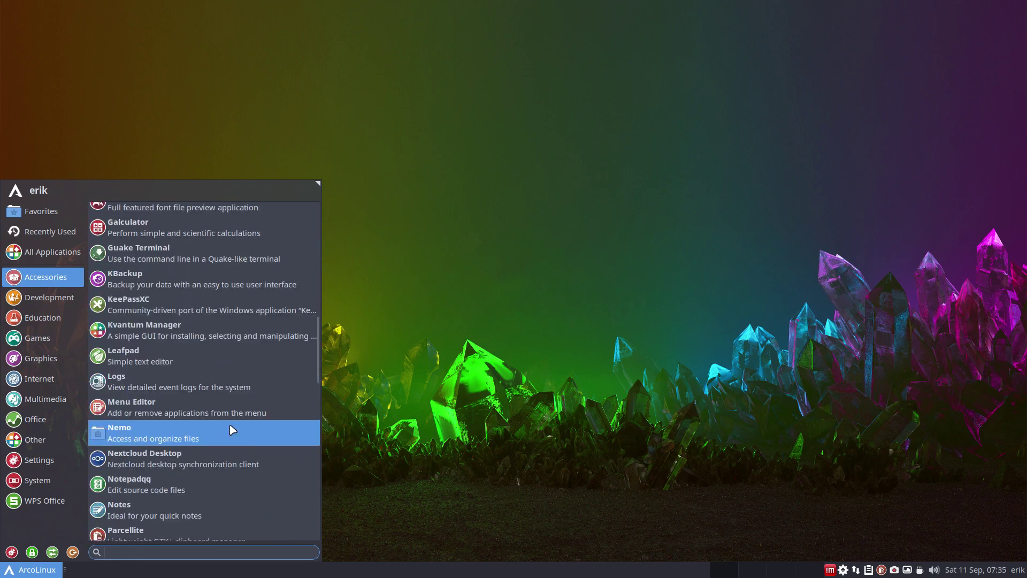
scroll(232, 429, "down", 5)
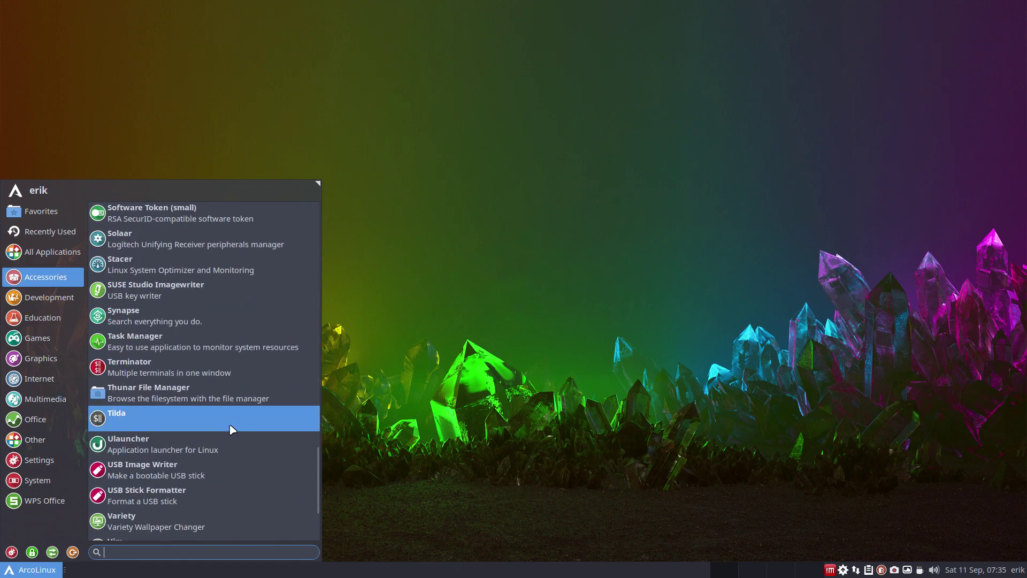
scroll(232, 430, "down", 3)
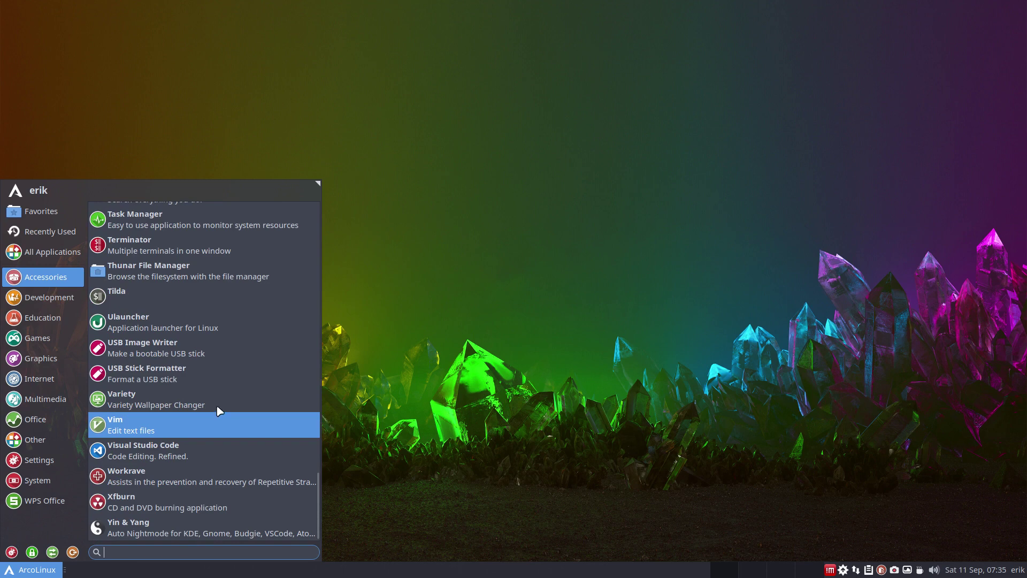
left_click(45, 300)
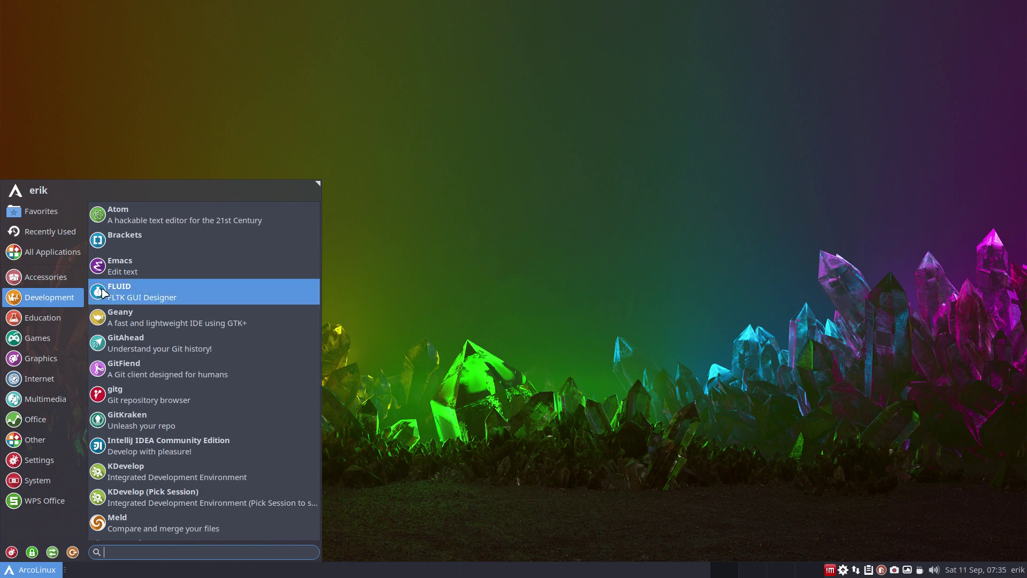
left_click(60, 279)
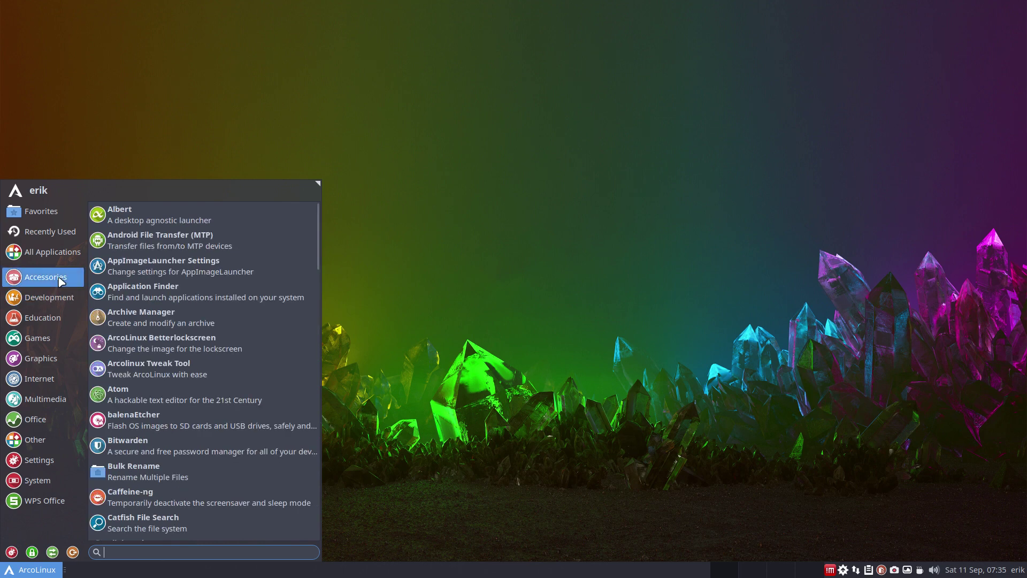
scroll(178, 409, "down", 3)
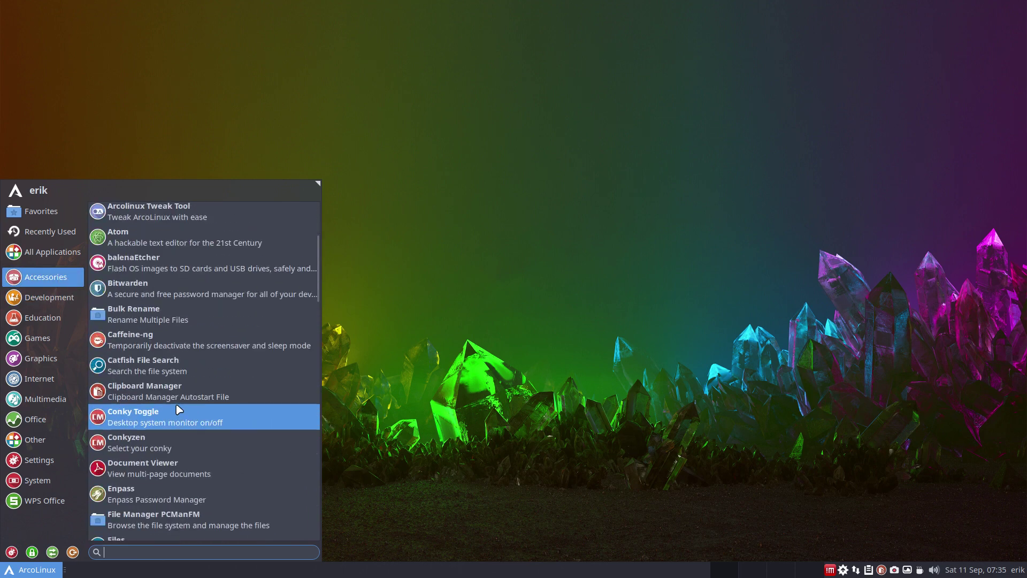
scroll(178, 410, "down", 15)
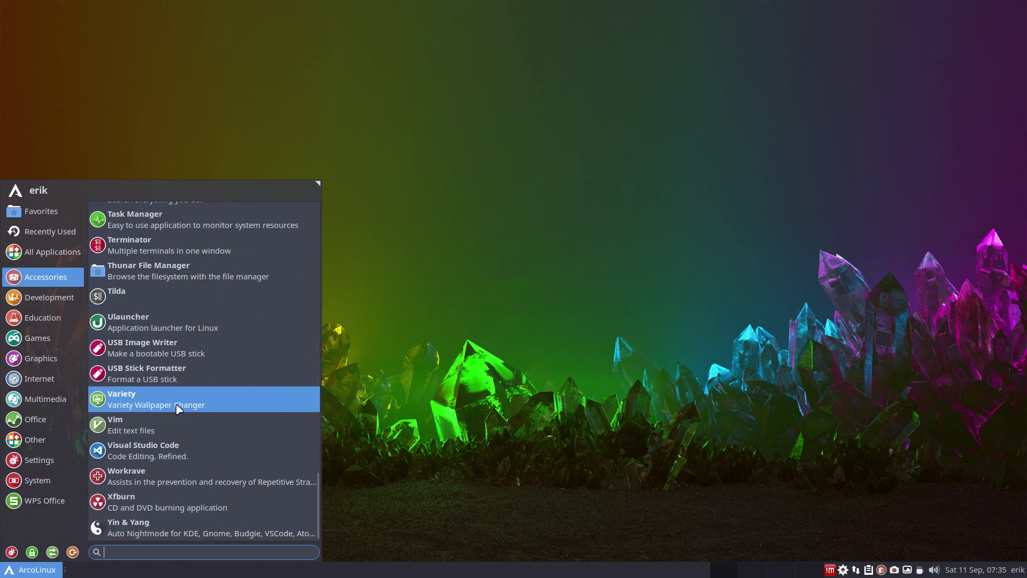
Step: Glance over the Development, Education, Games, Graphics, Internet and Multimedia categories of the application menu
left_click(45, 301)
left_click(45, 321)
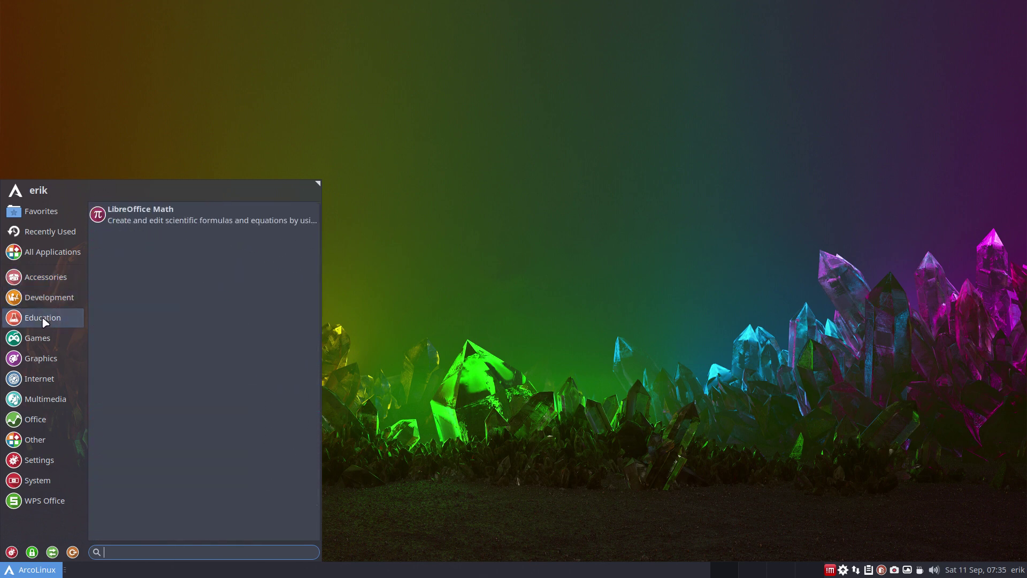
left_click(47, 341)
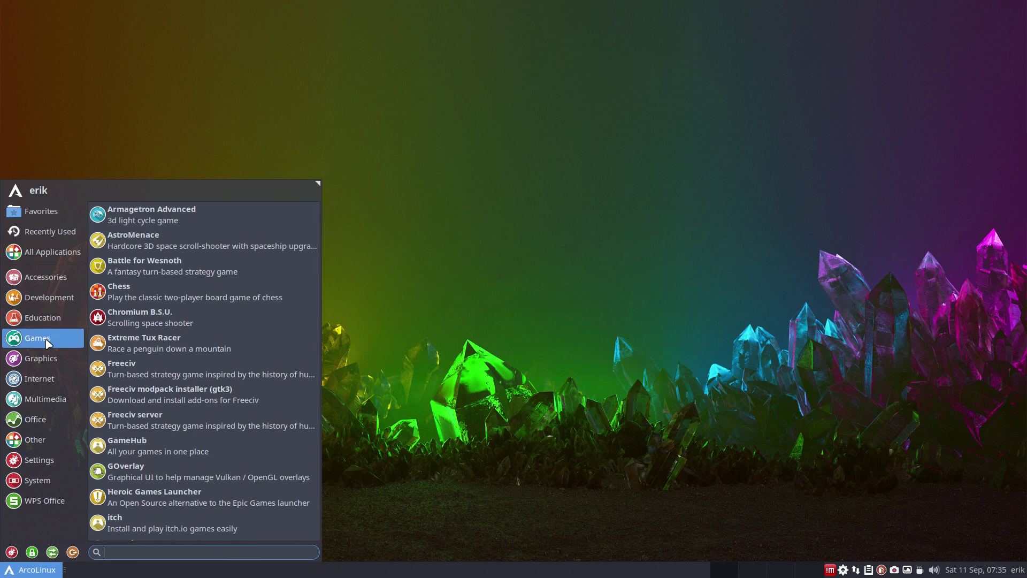
left_click(53, 378)
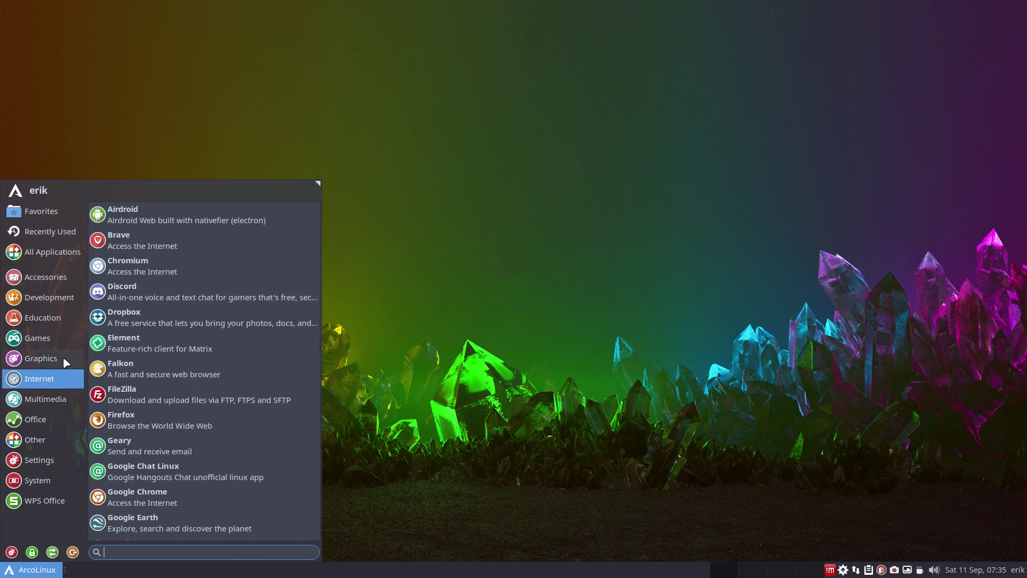
left_click(60, 359)
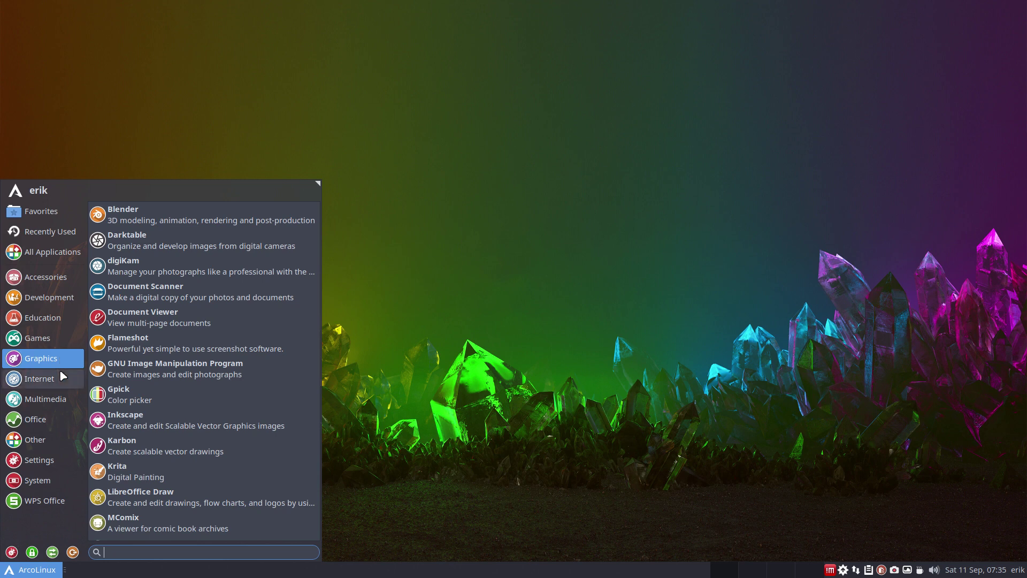
left_click(59, 384)
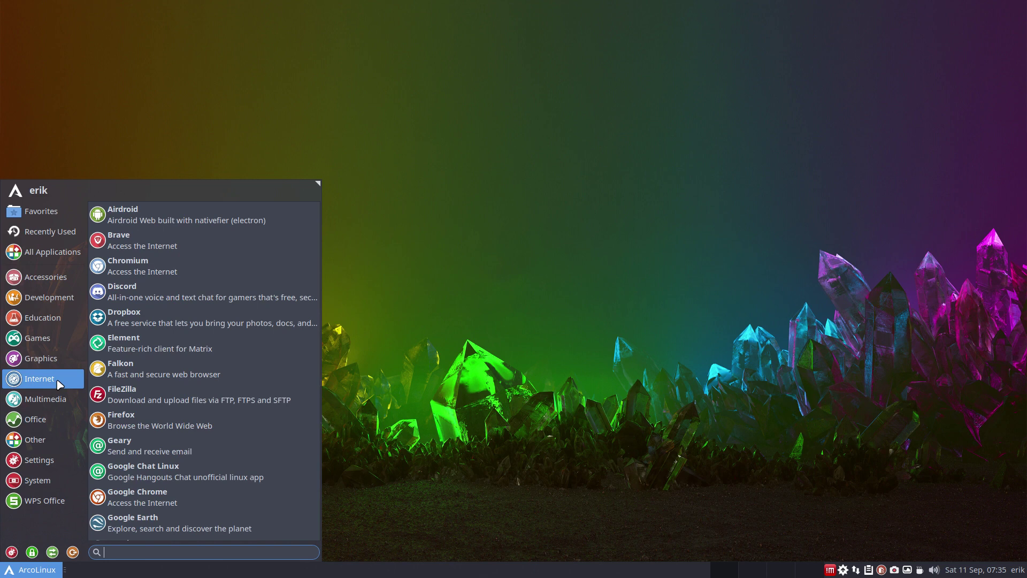
left_click(61, 398)
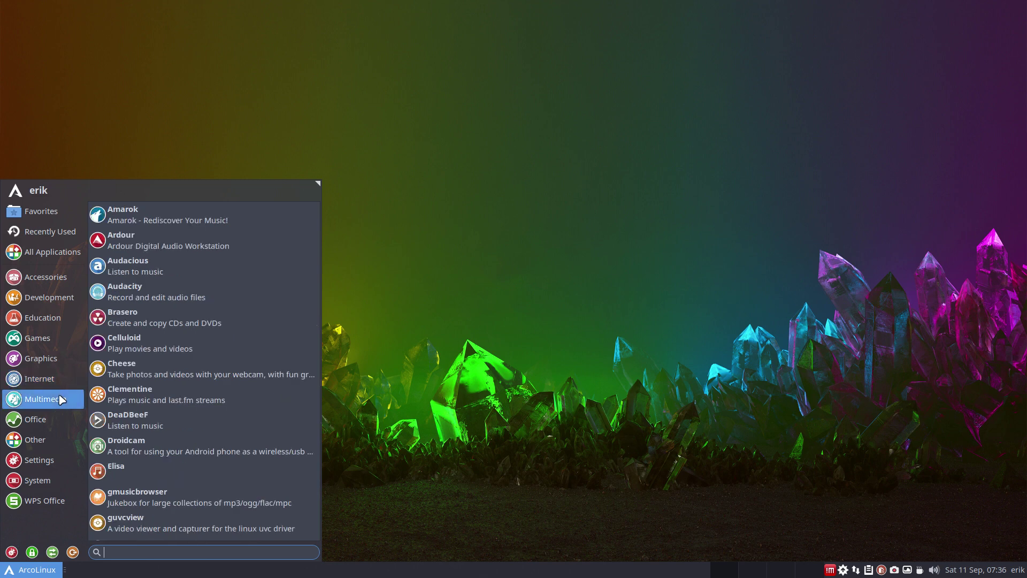
Step: Look through the Office category from AbiWord down to the WPS applications
left_click(60, 419)
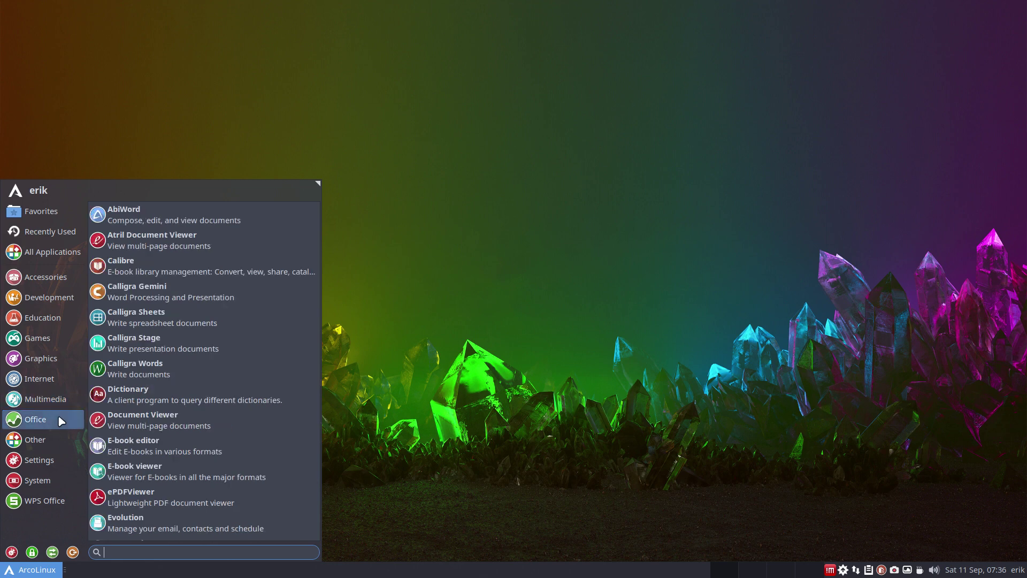
scroll(135, 414, "down", 5)
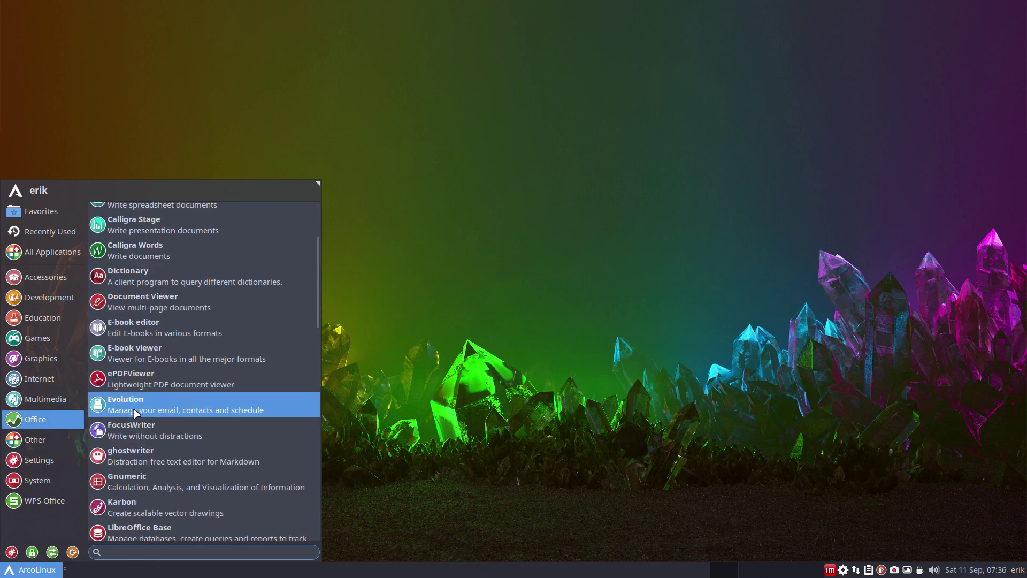
scroll(135, 413, "down", 10)
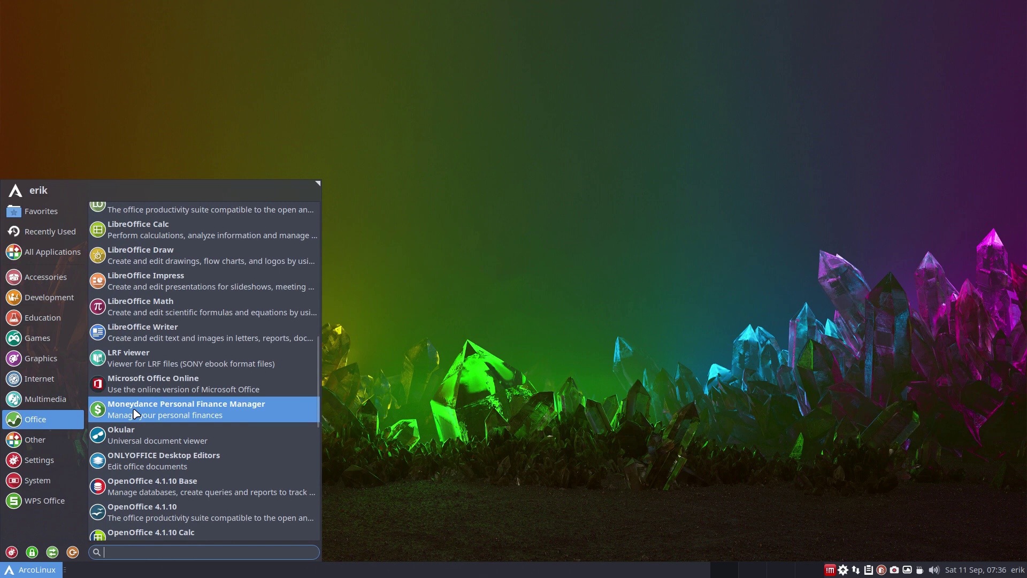
scroll(135, 413, "down", 5)
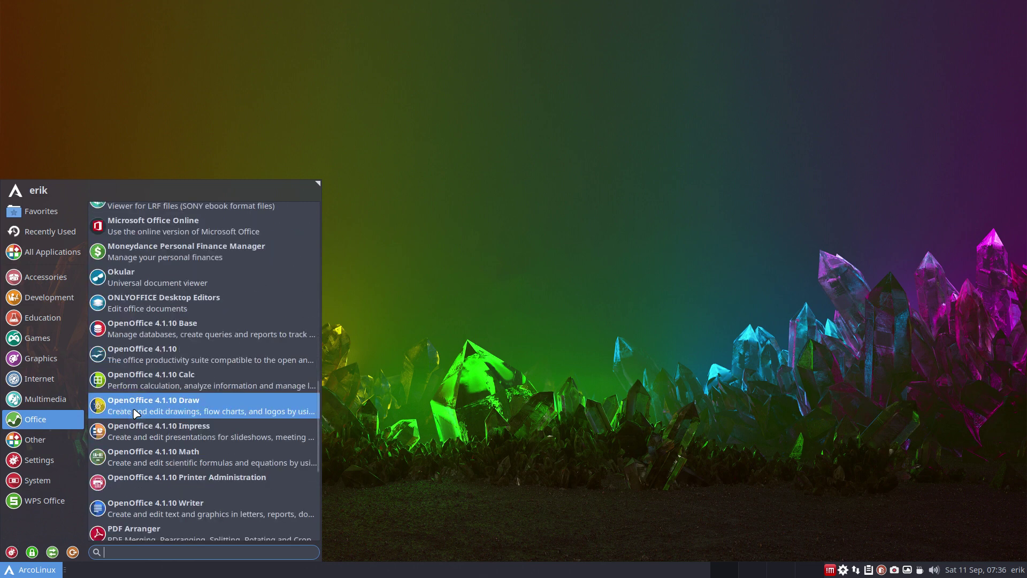
scroll(135, 413, "down", 5)
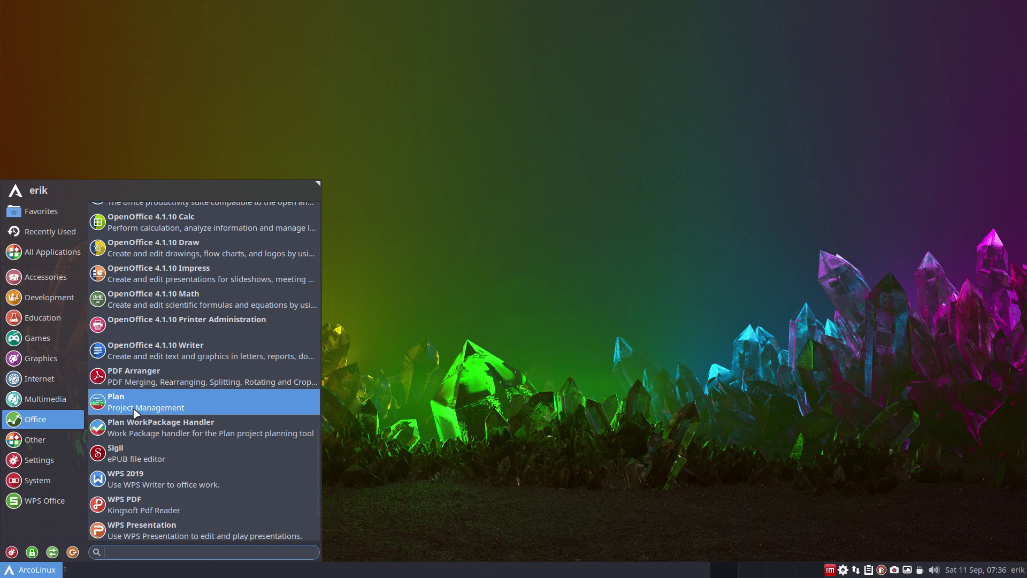
scroll(135, 413, "down", 3)
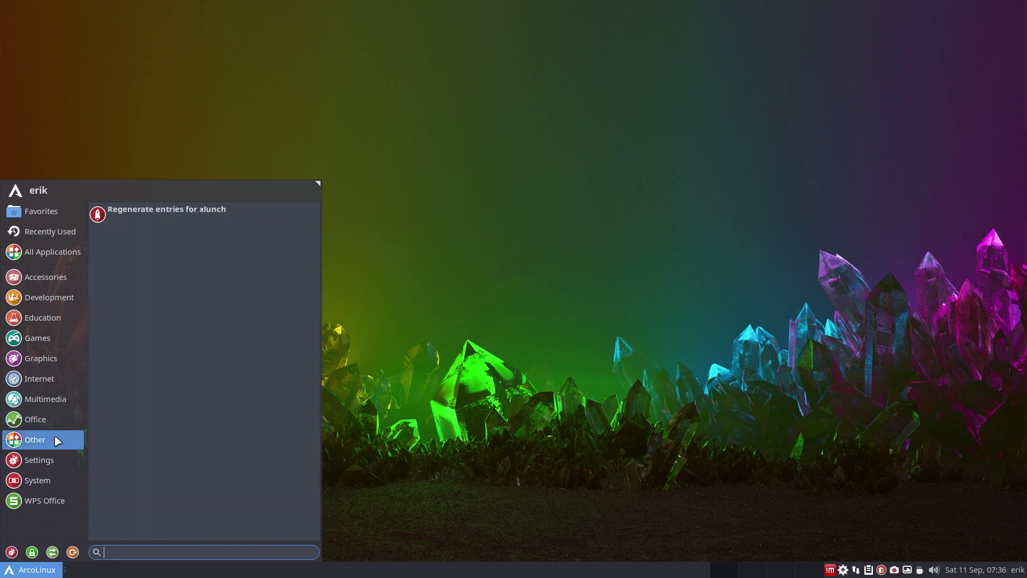
Step: Look through the Settings category from About Me down to YAD settings
mouse_move(52, 460)
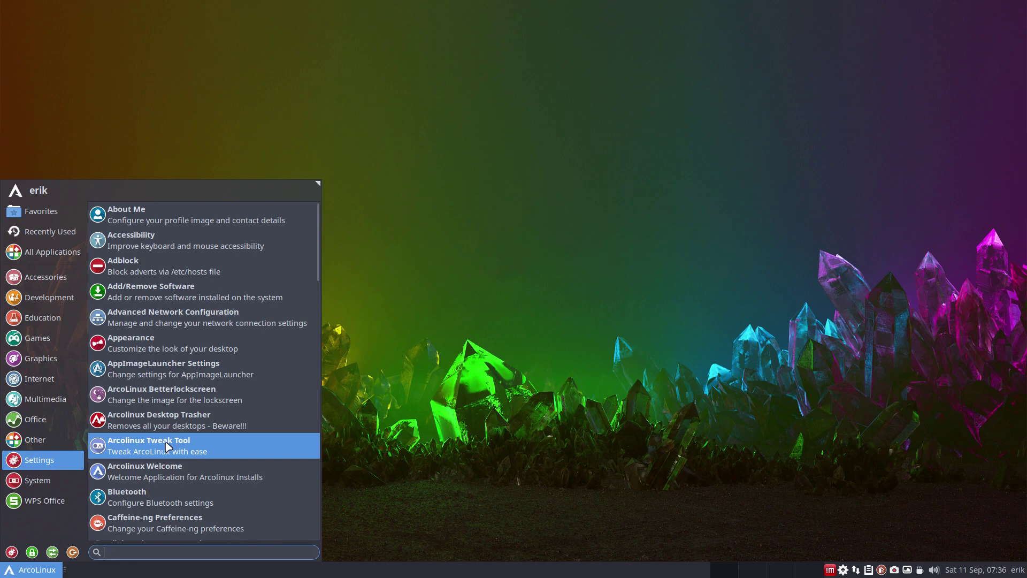
scroll(167, 446, "down", 7)
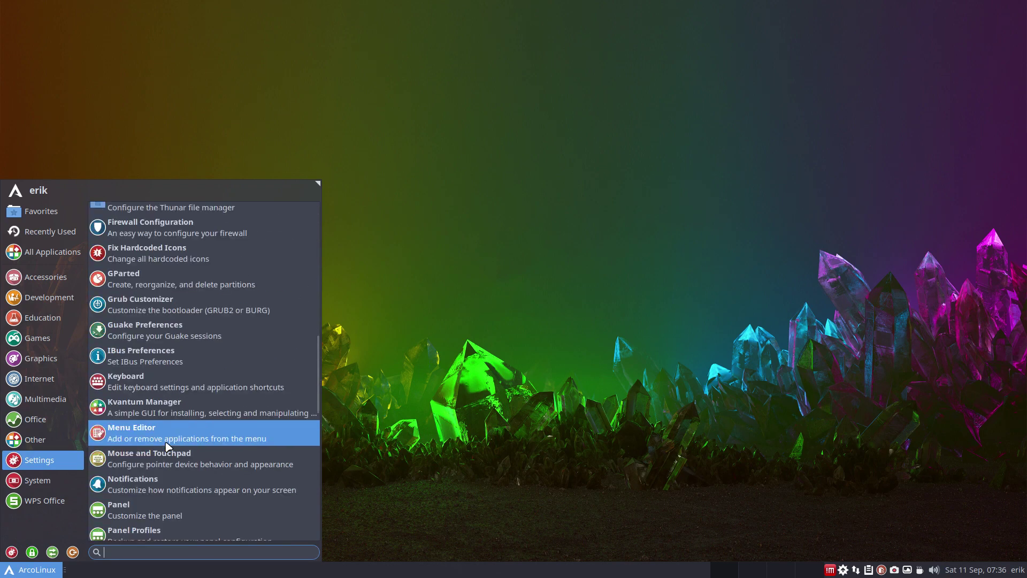
scroll(168, 447, "down", 6)
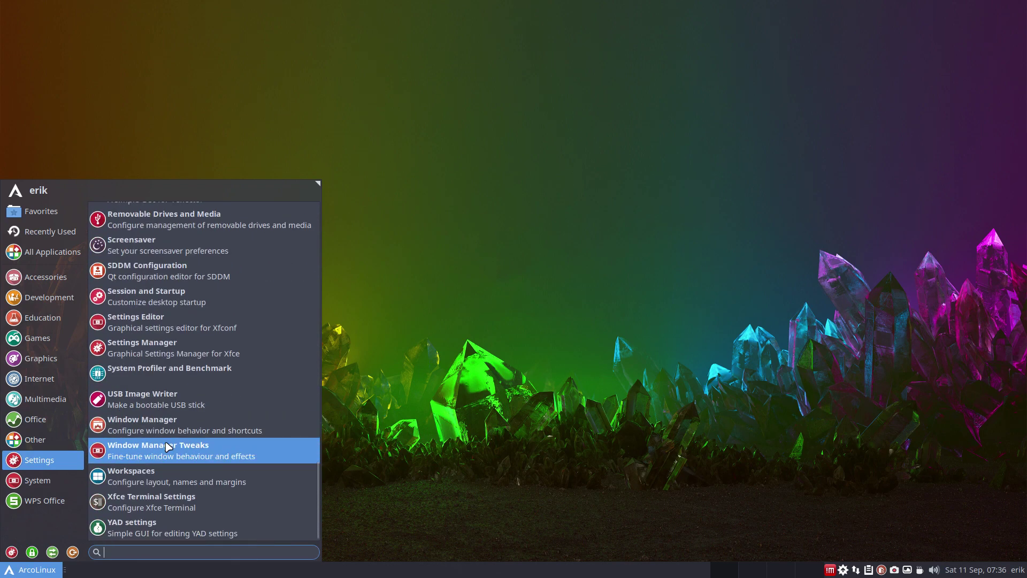
Step: Look through the System and WPS Office categories, and close the application menu
left_click(38, 480)
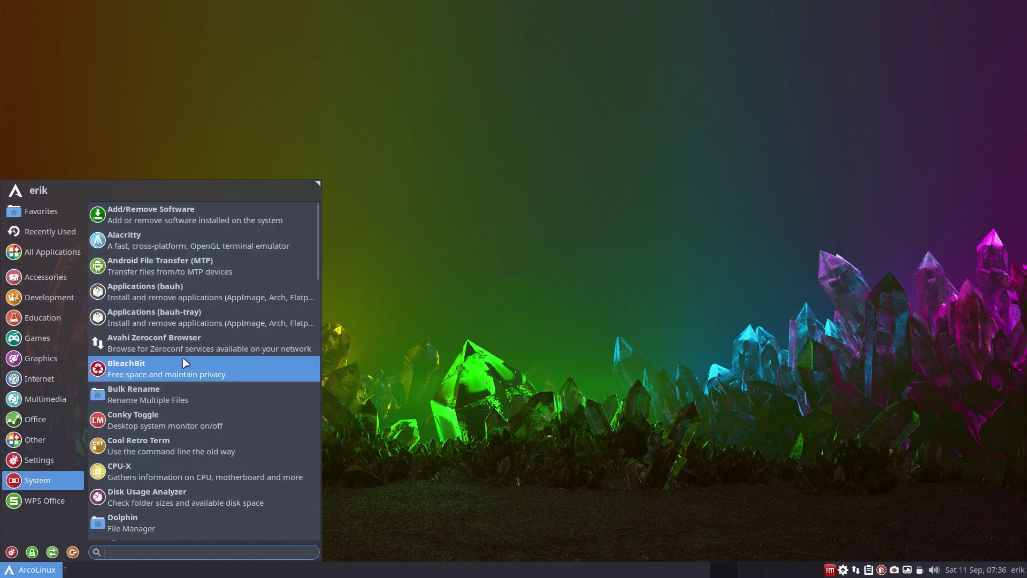
scroll(184, 363, "down", 5)
scroll(184, 363, "down", 20)
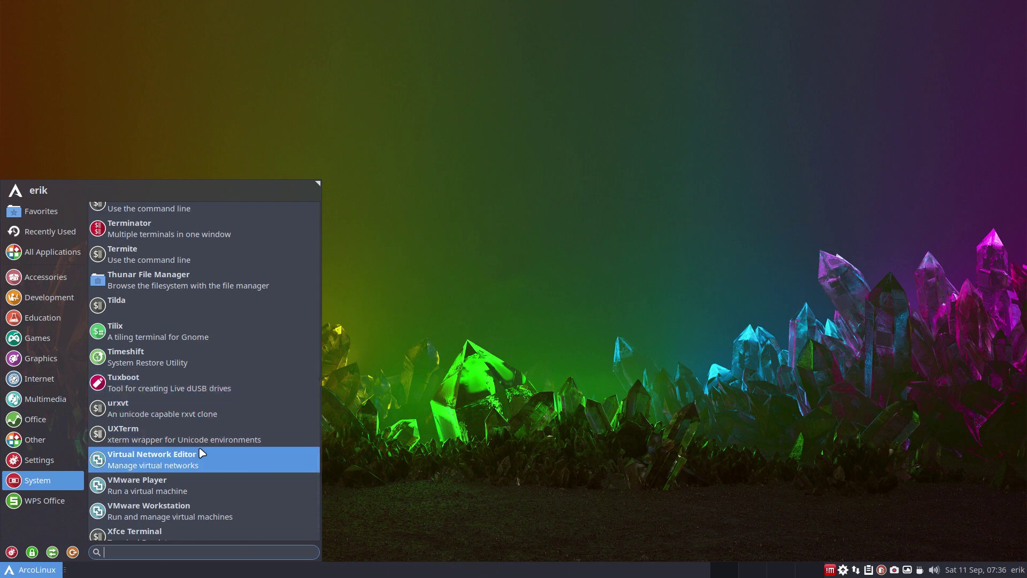
left_click(67, 503)
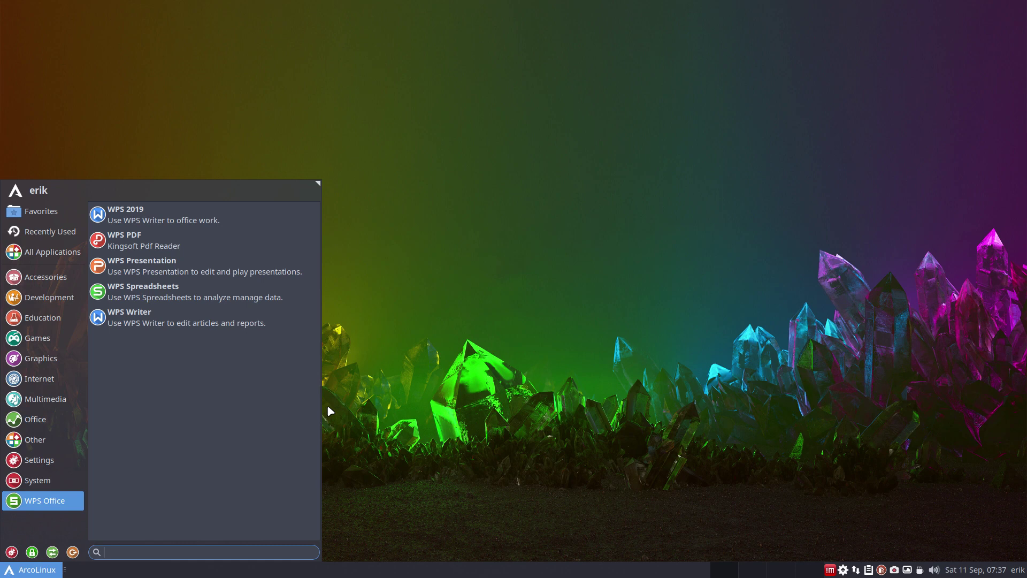
left_click(530, 318)
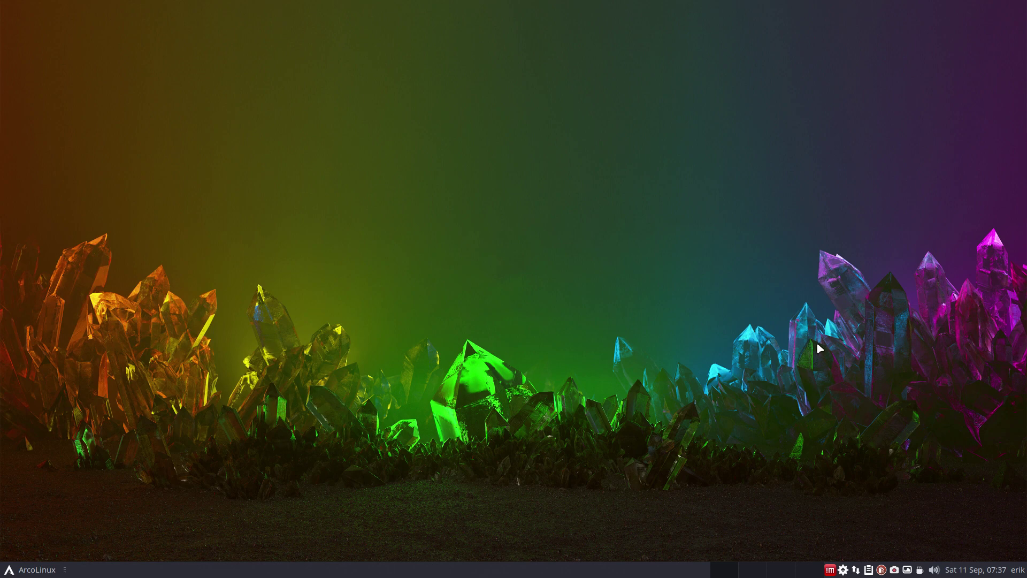
Step: View the calendar from the panel clock and close it again
left_click(968, 575)
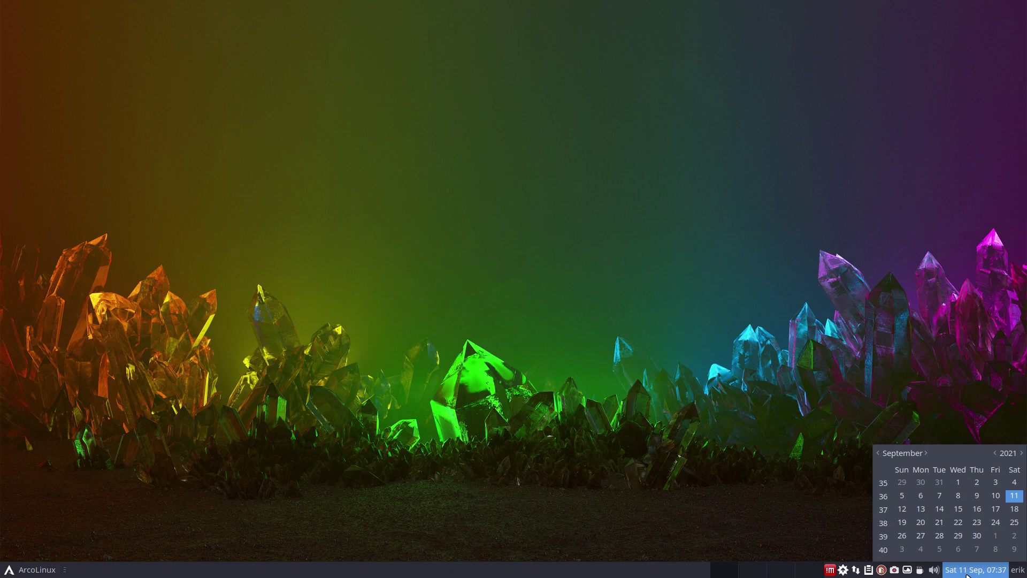
left_click(732, 376)
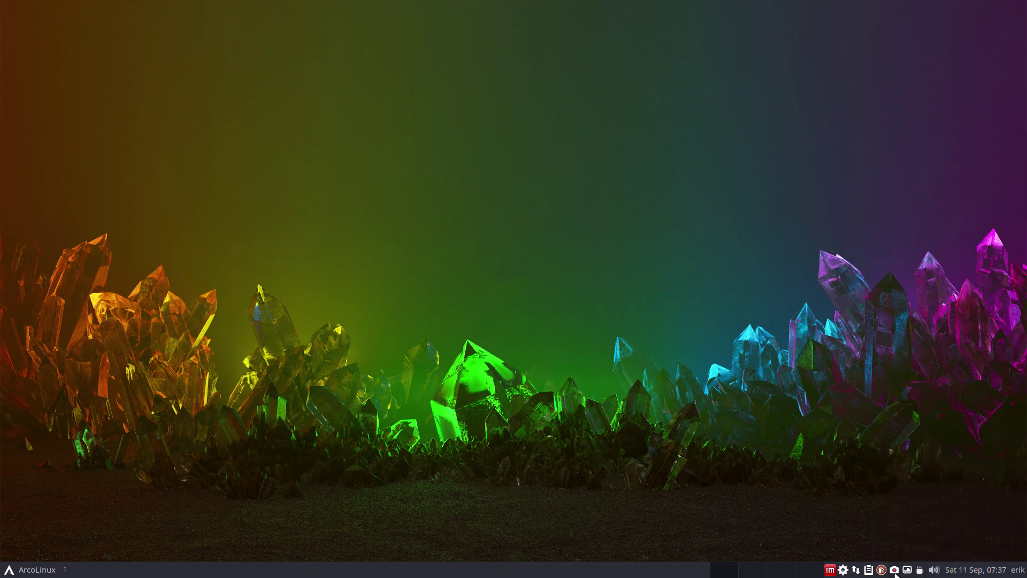